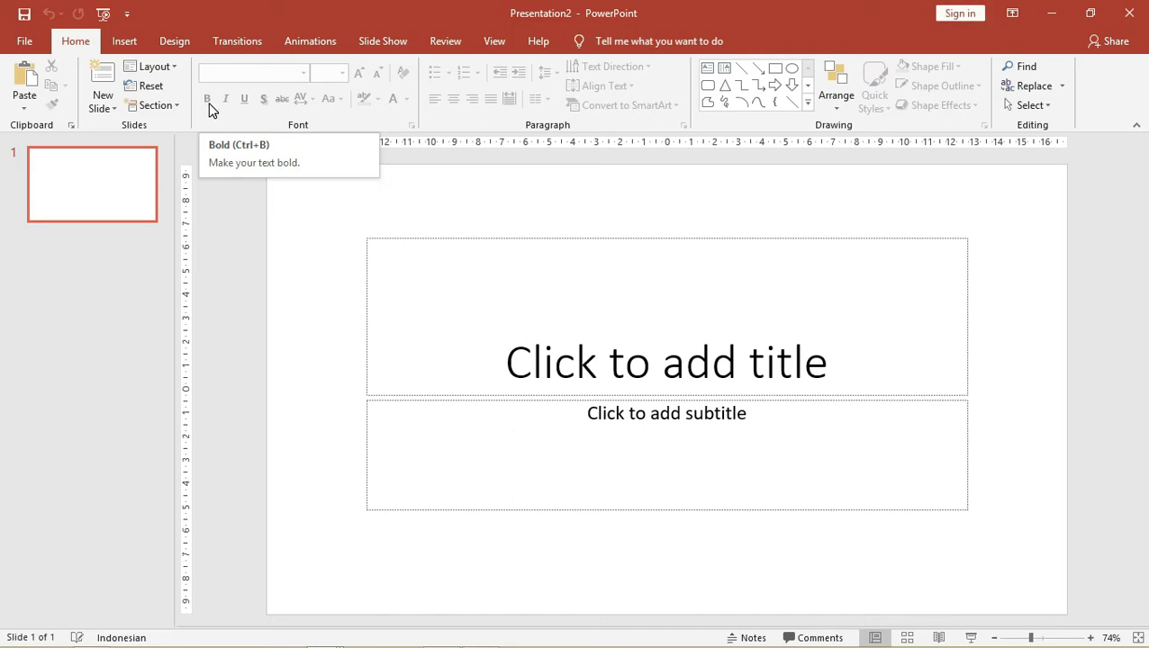
- Show the Office Theme layout gallery under New Slide for Presentation2
click(103, 108)
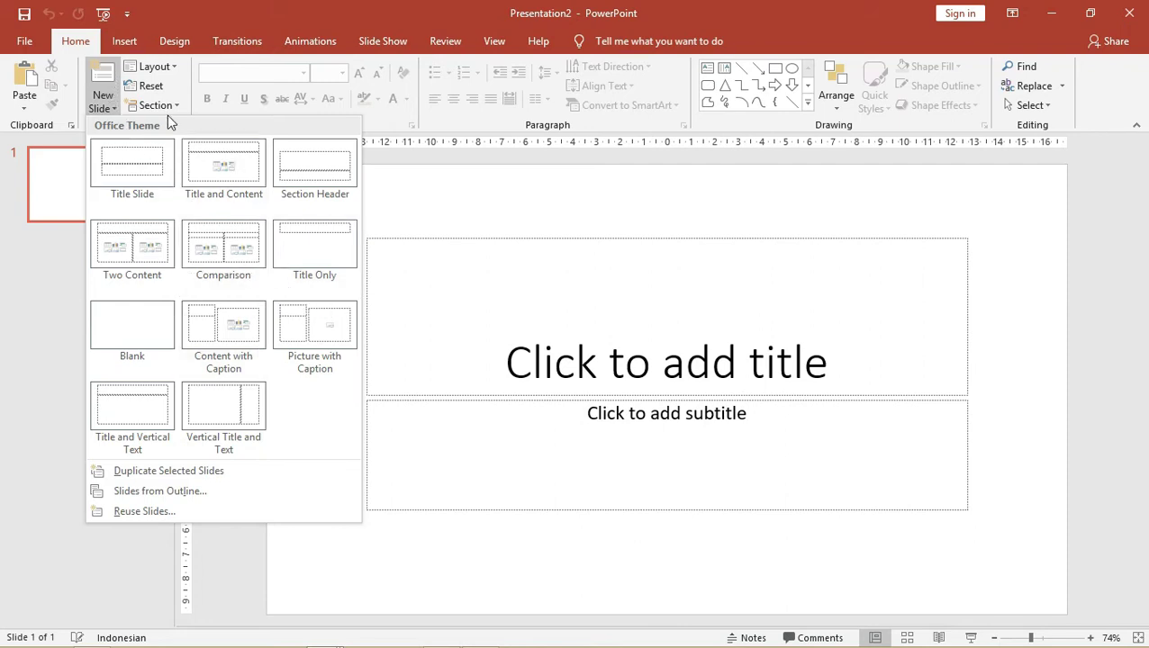
- Add a Title and Content slide, then open Slide Master view on the Title Slide layout
click(109, 79)
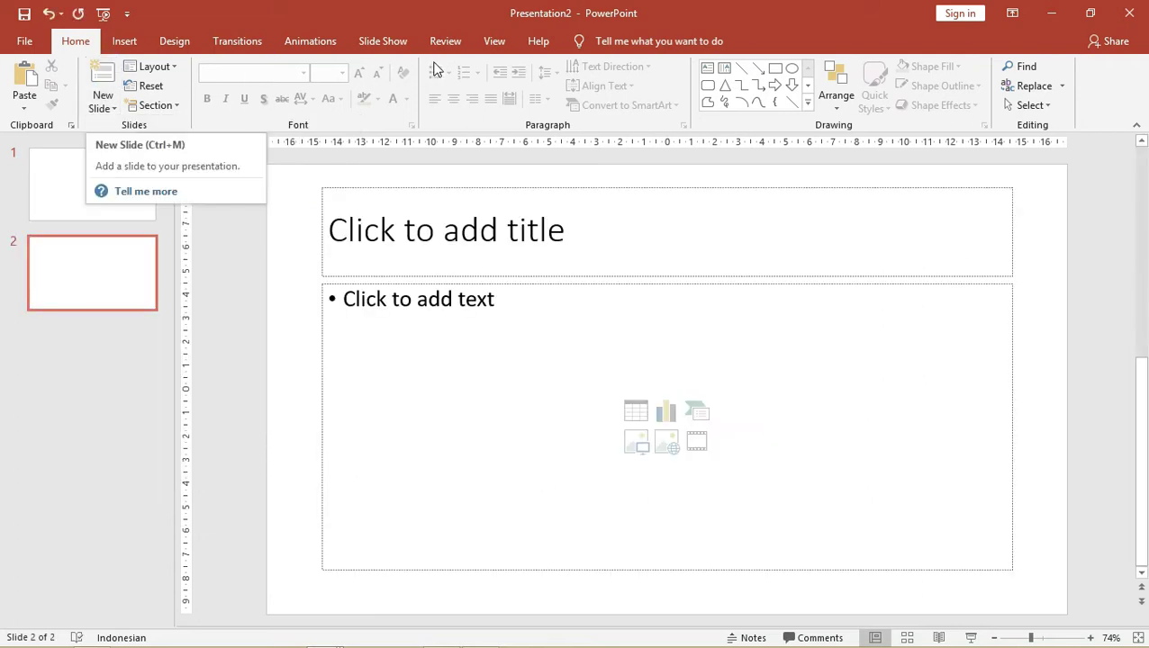
click(495, 43)
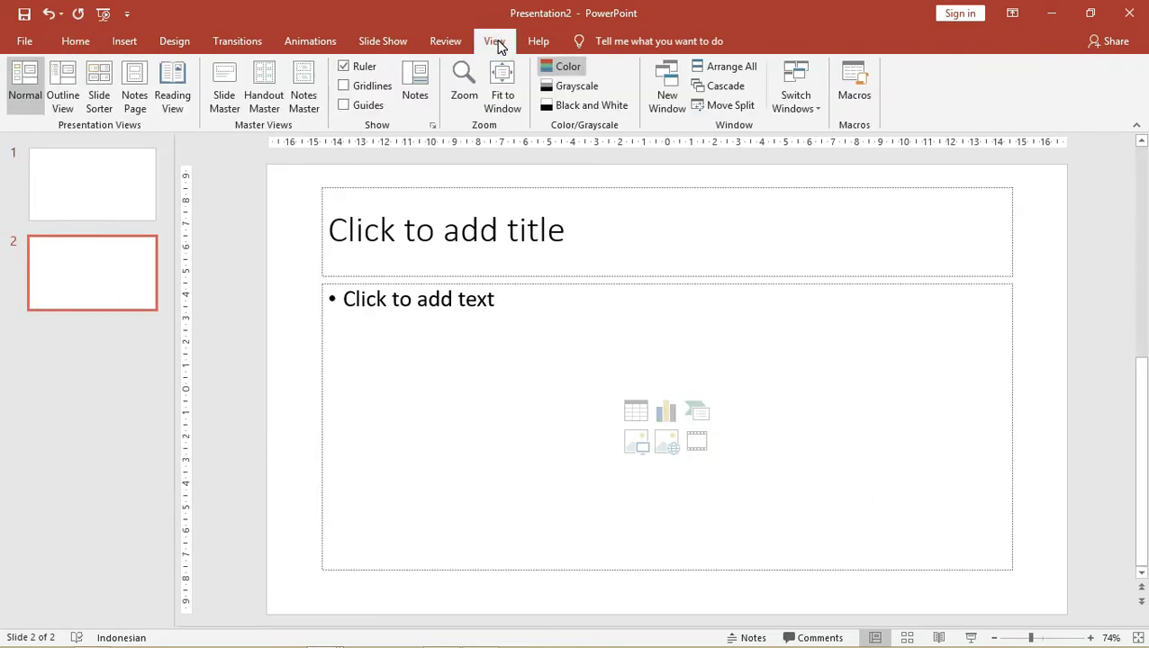
click(223, 103)
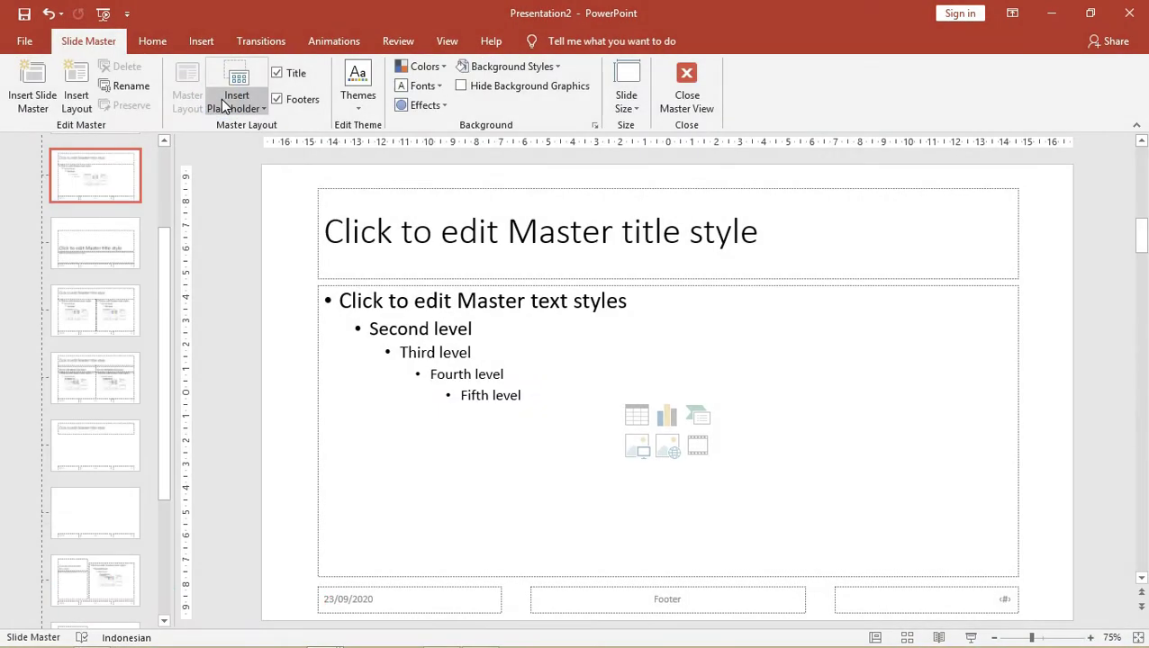
mouse_move(165, 258)
mouse_down()
mouse_move(164, 468)
mouse_move(175, 161)
mouse_up()
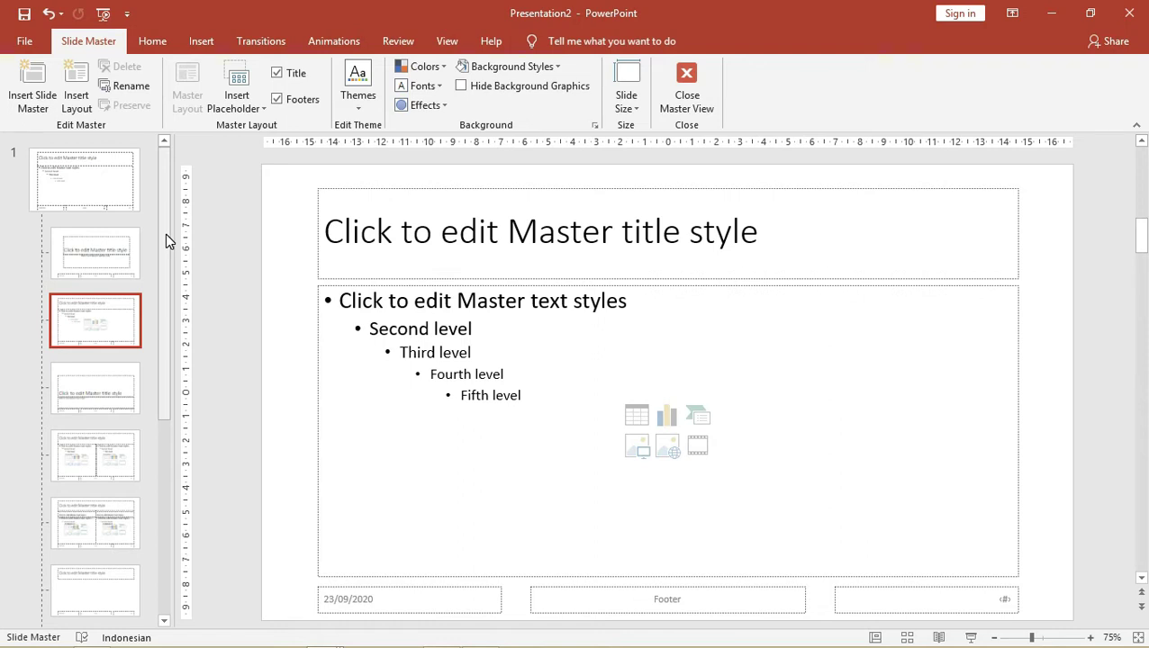
click(90, 236)
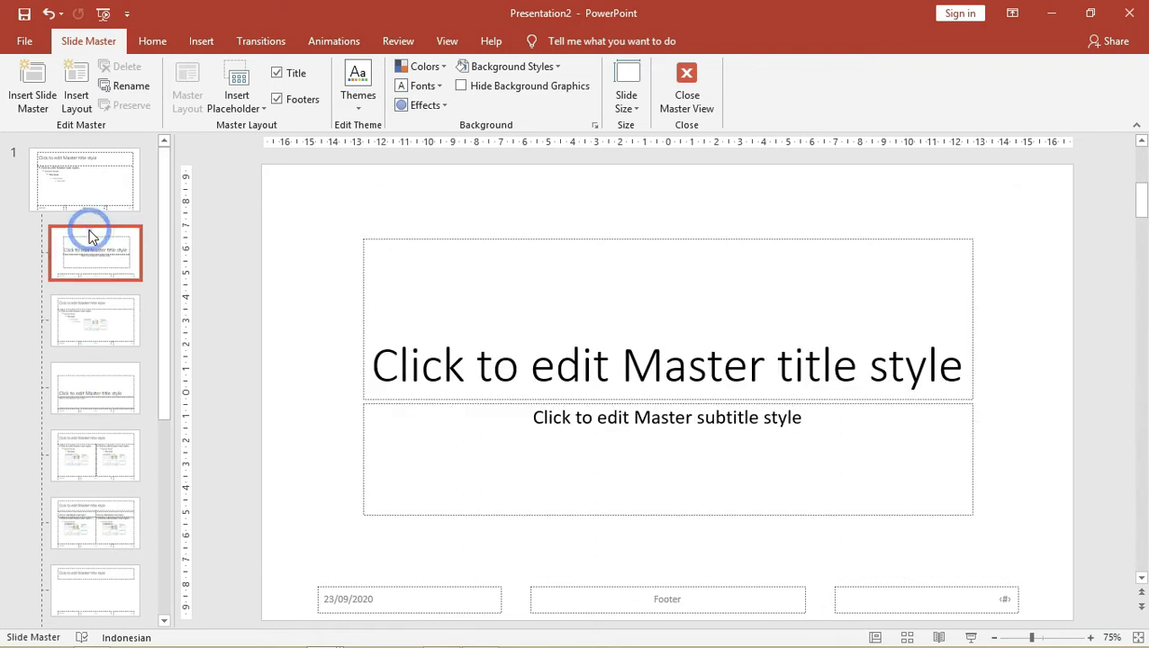
- Insert a new title-only custom layout and move it directly under the slide master
click(75, 99)
drag(87, 318, 81, 241)
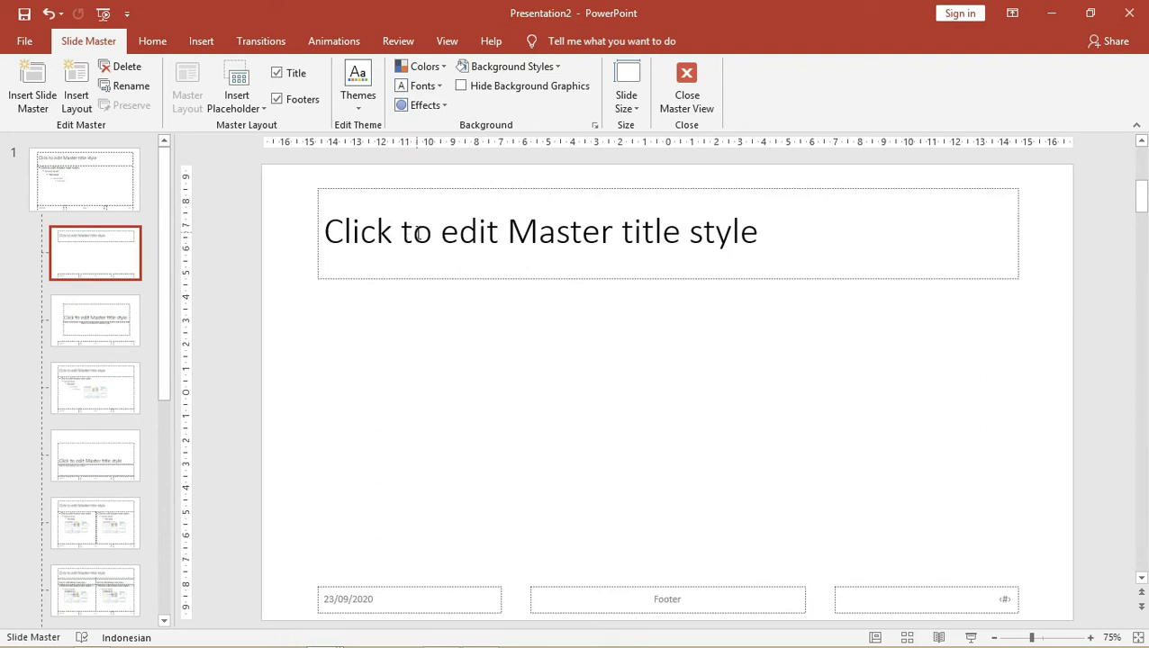
click(417, 233)
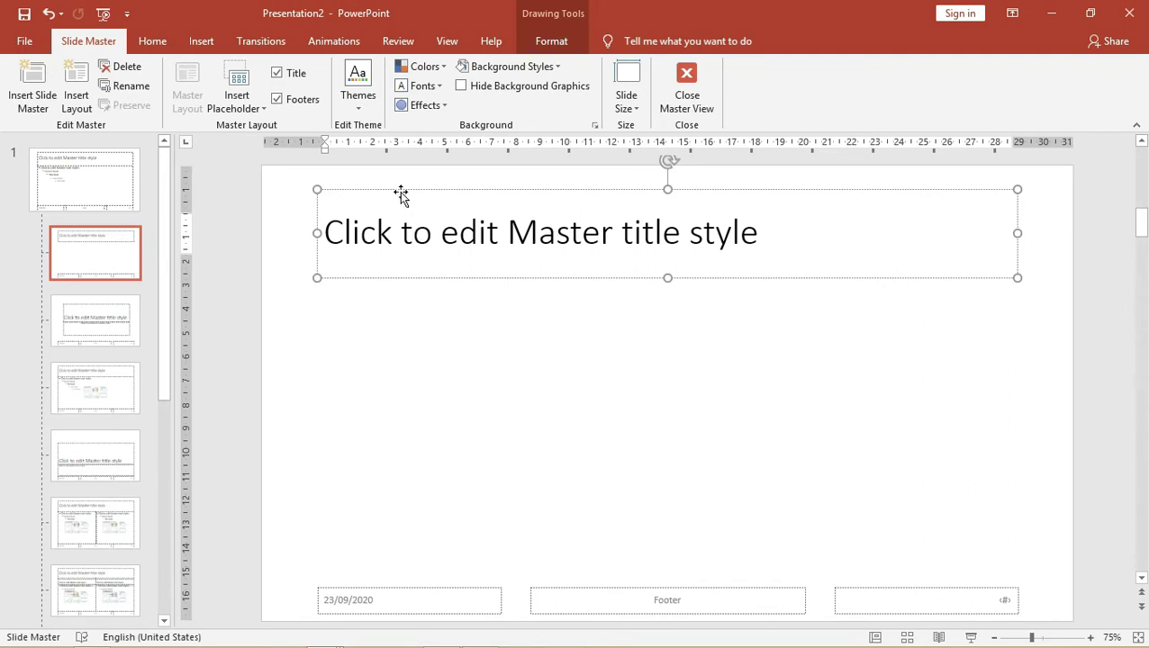
click(249, 109)
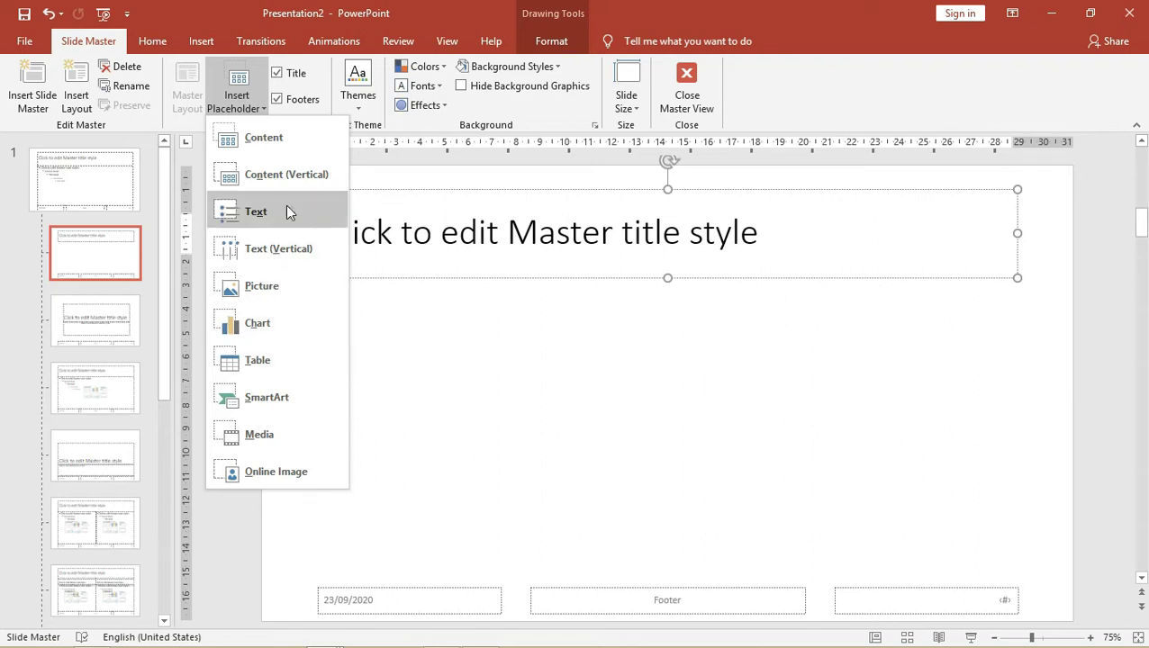
click(112, 260)
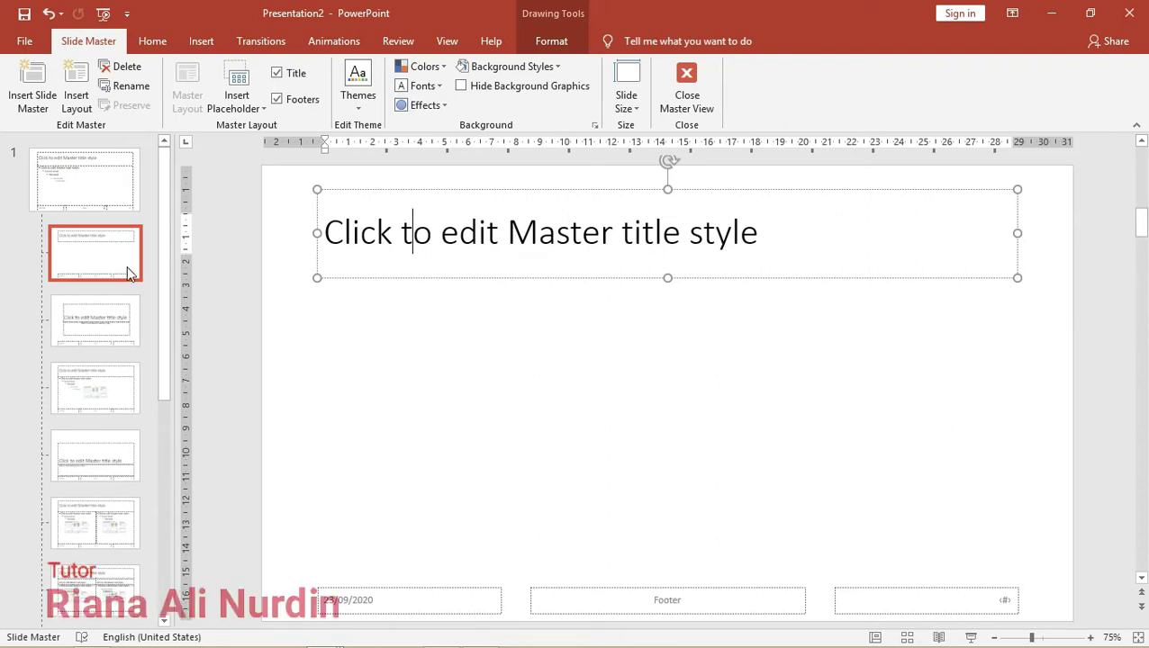
drag(164, 348, 154, 505)
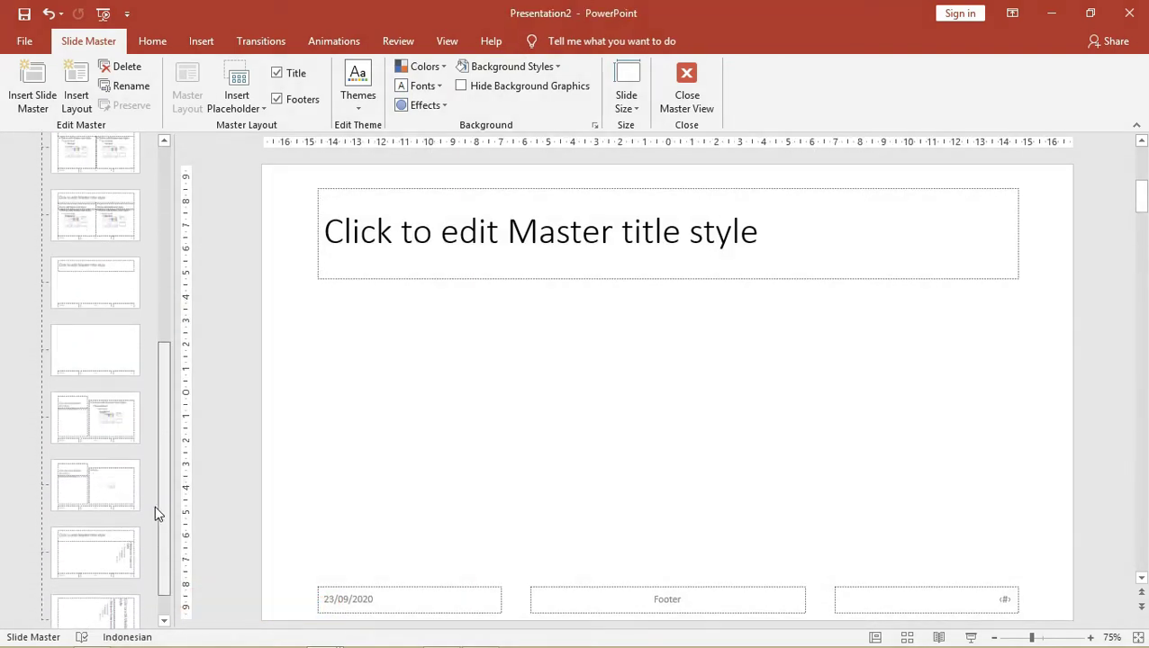
- Duplicate the Content with Caption layout and place the copy just below the master
click(93, 410)
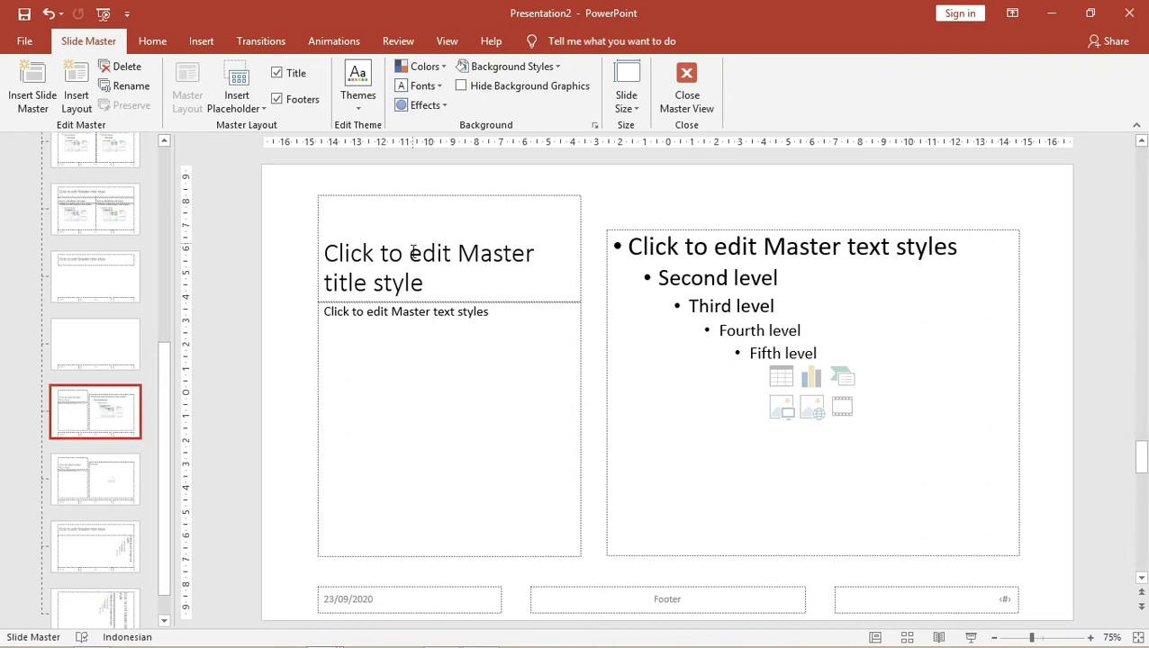
right_click(107, 416)
click(176, 317)
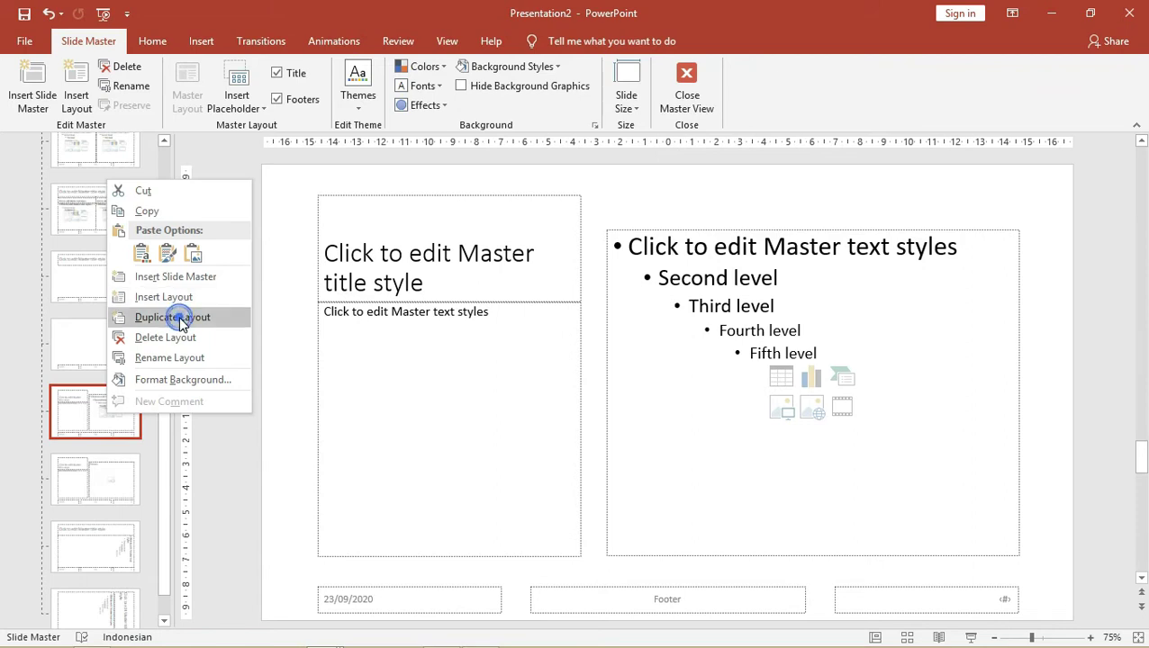
drag(114, 435, 128, 153)
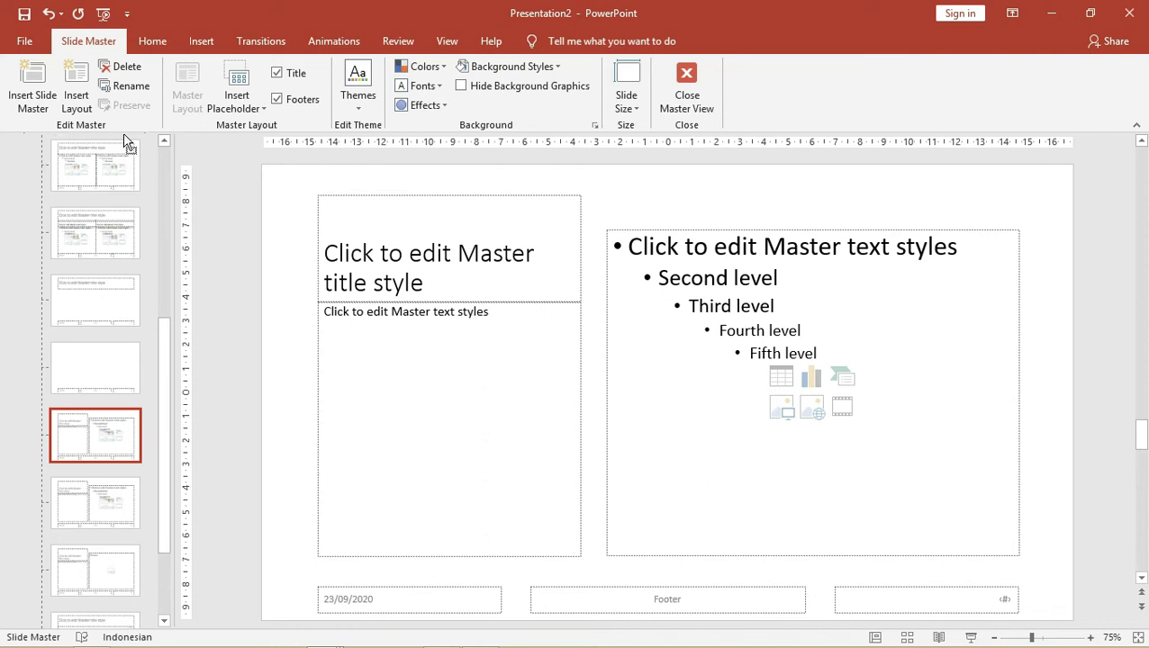
mouse_move(126, 153)
mouse_down()
mouse_move(113, 345)
mouse_move(99, 226)
mouse_up()
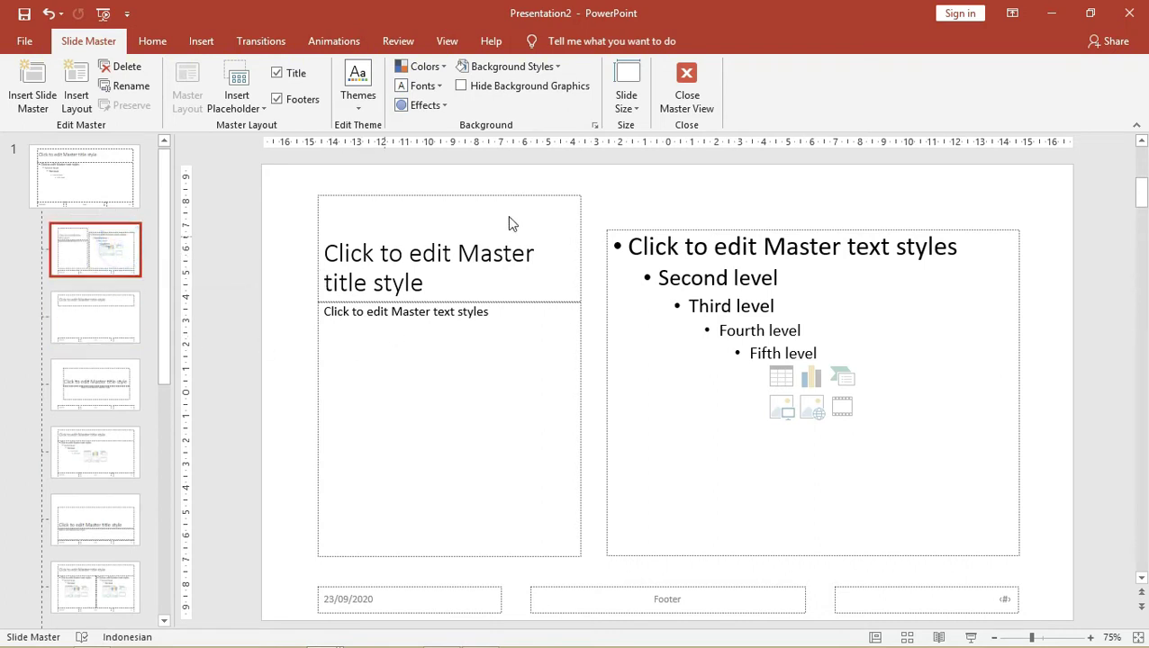
- Delete the right content placeholder and widen the title placeholder to the right
click(687, 238)
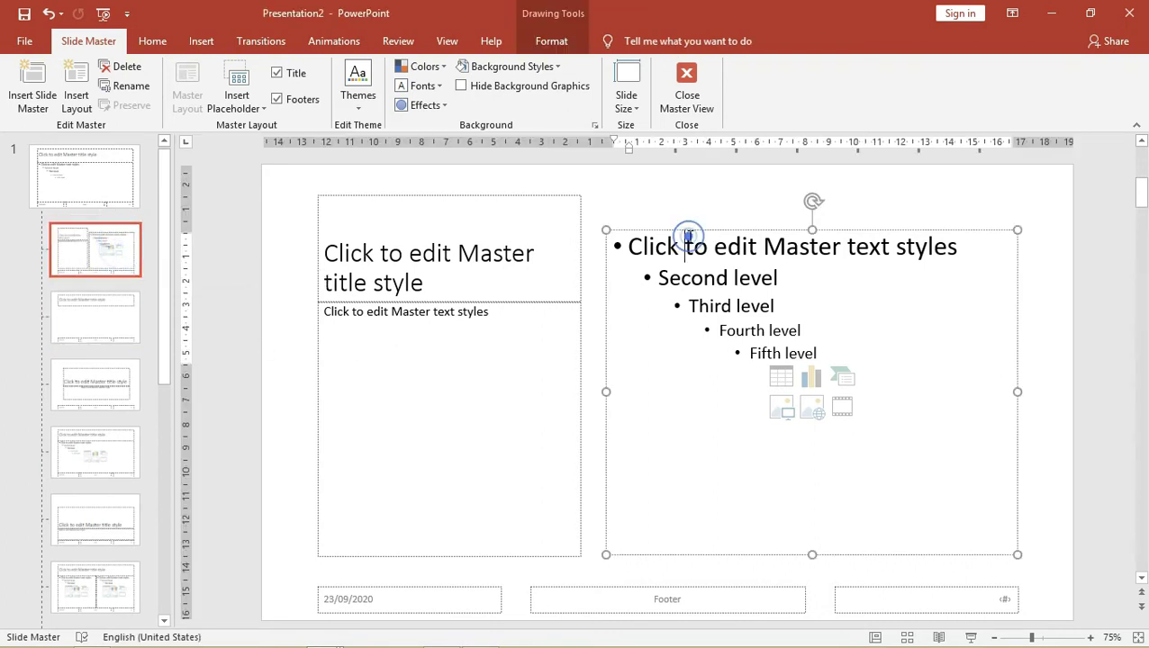
click(634, 231)
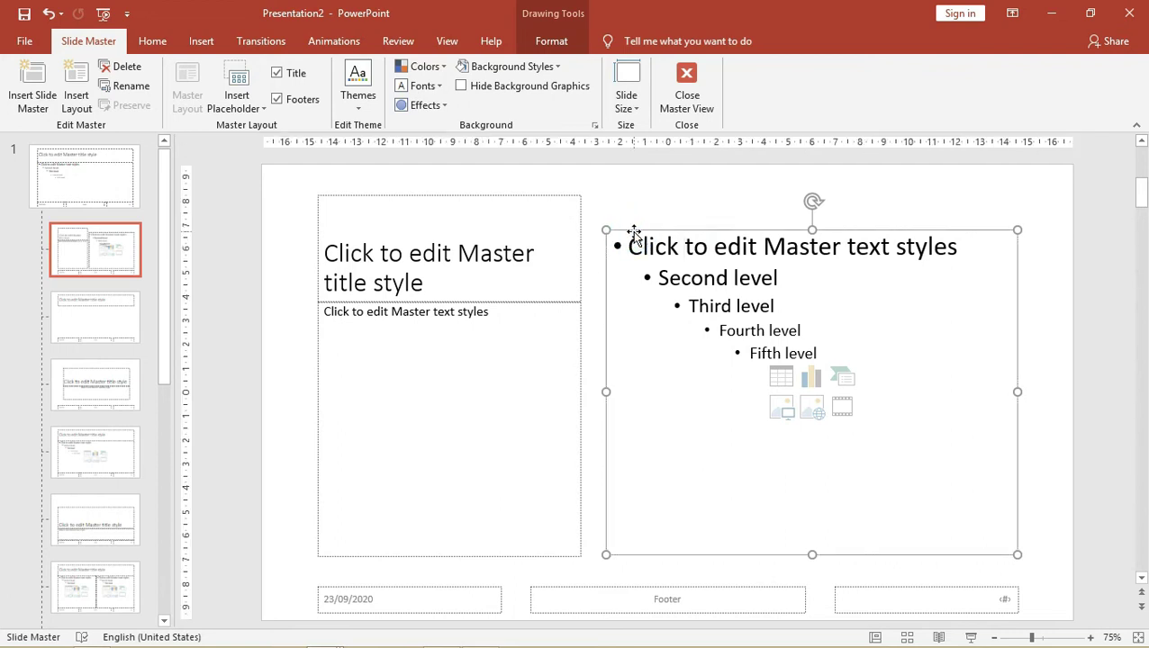
key(Delete)
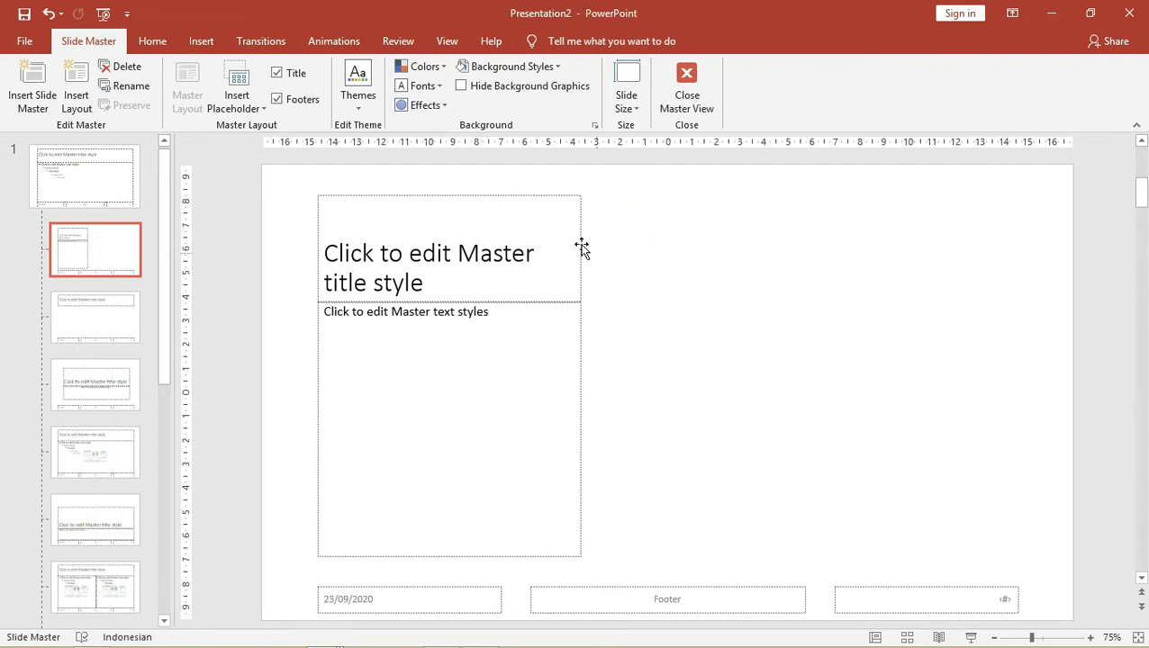
click(578, 242)
drag(579, 248, 720, 261)
click(555, 338)
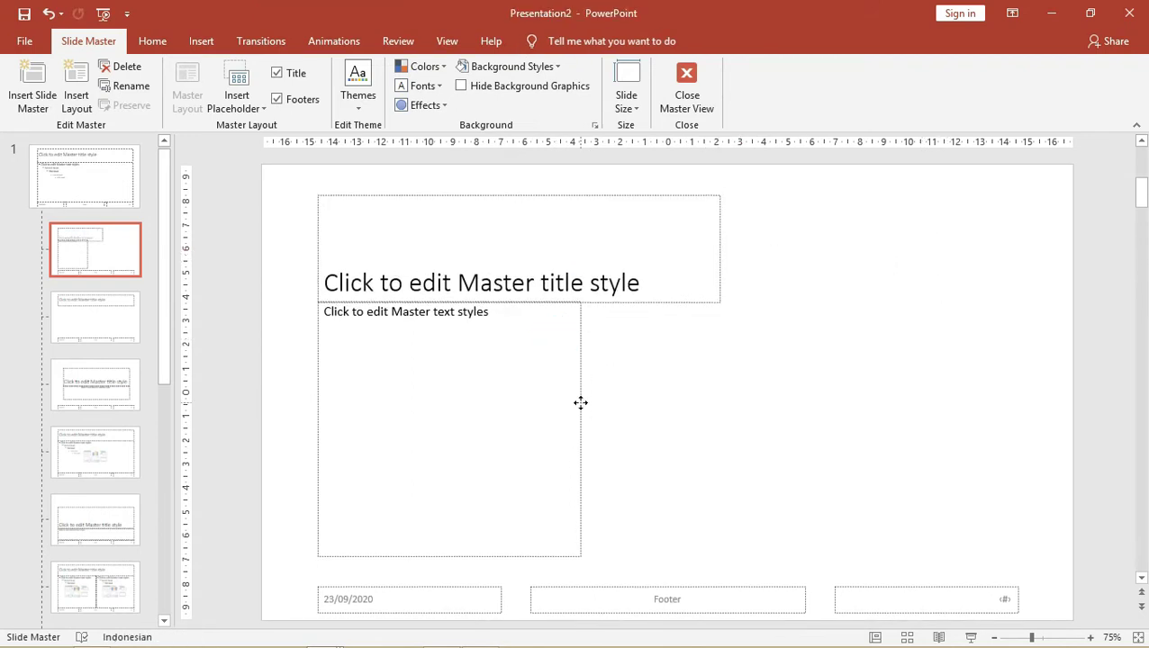
- Widen and shorten the text placeholder, lower it and the title, and select the title text
click(580, 404)
drag(583, 429, 782, 388)
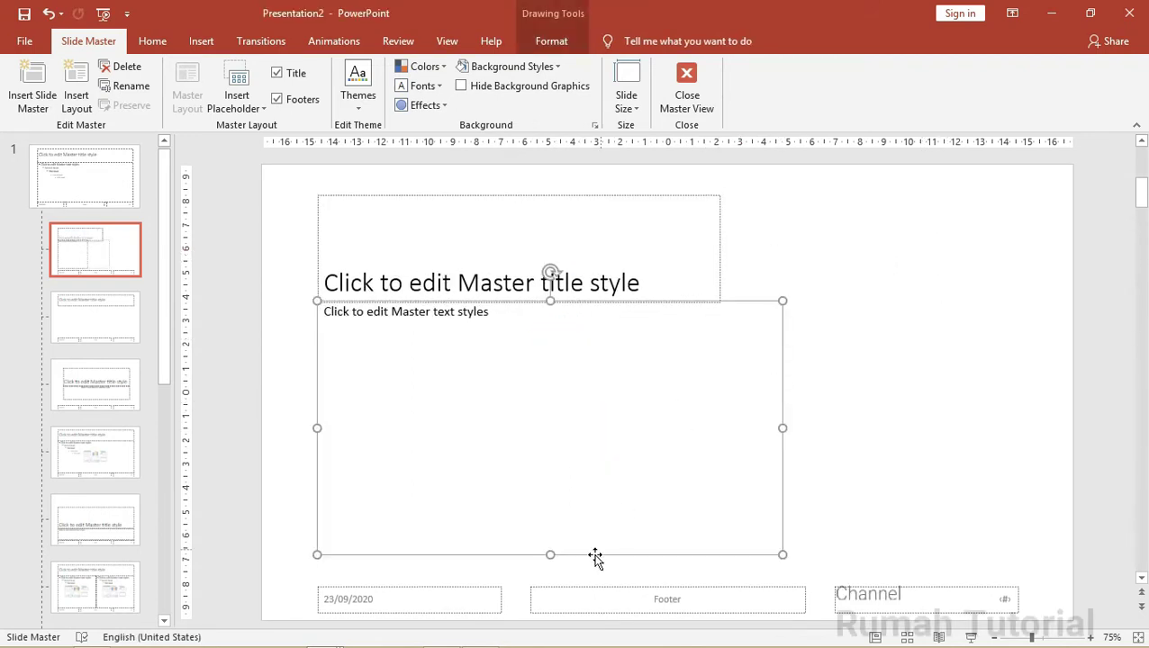
drag(550, 555, 551, 360)
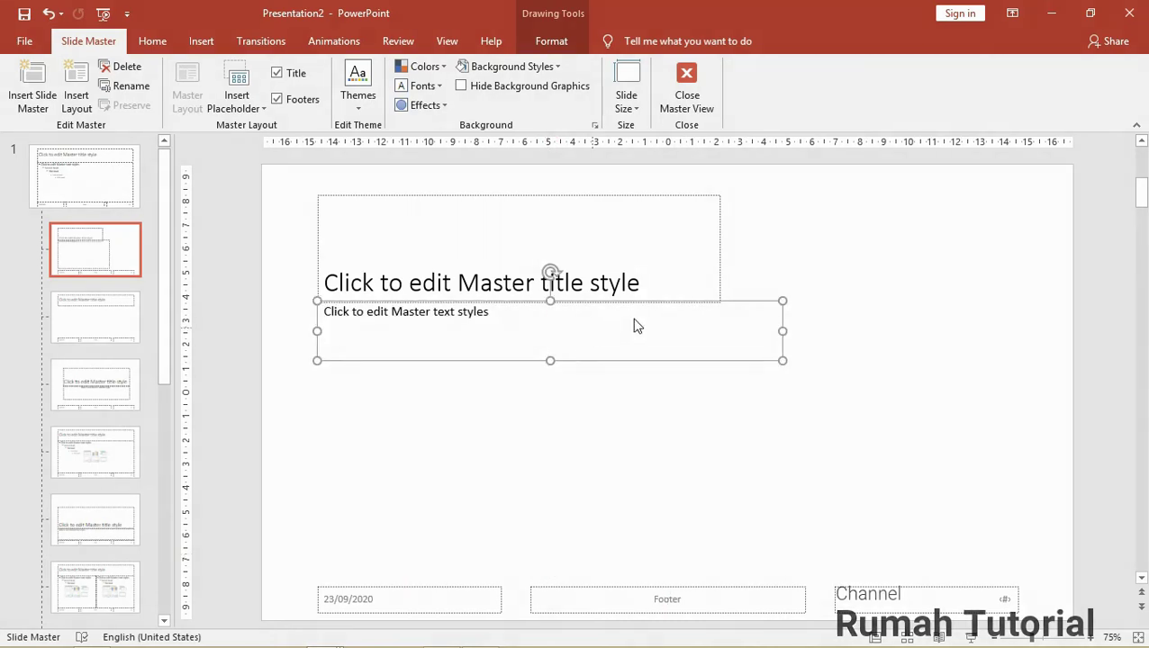
drag(748, 304, 747, 406)
click(687, 308)
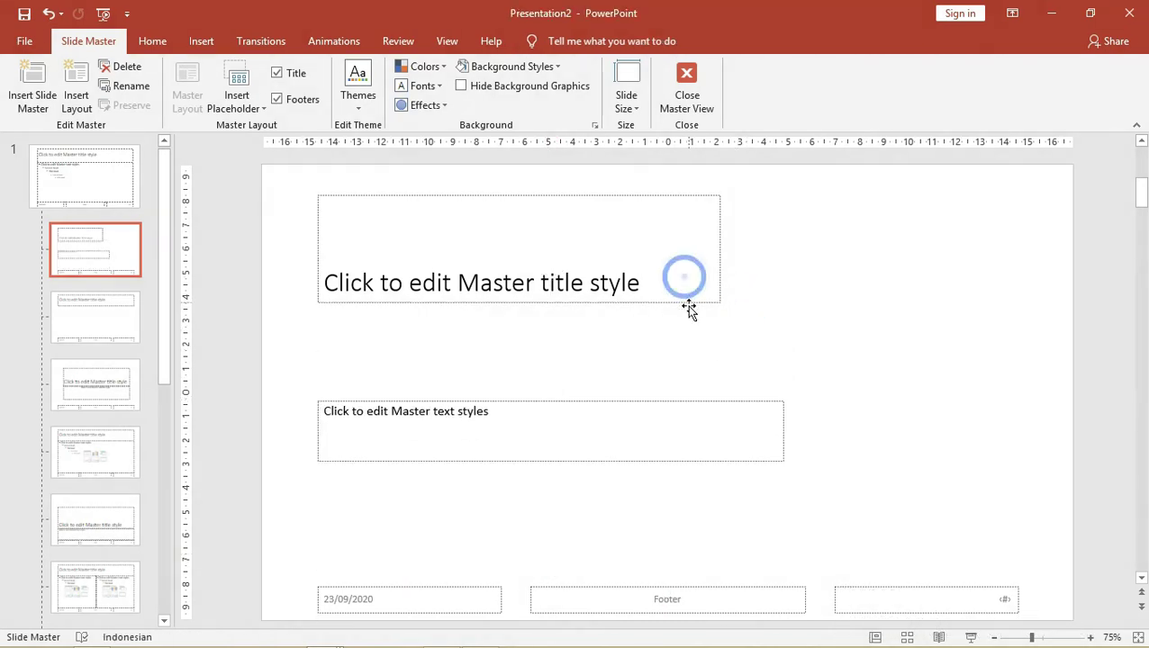
drag(690, 315, 689, 404)
click(618, 372)
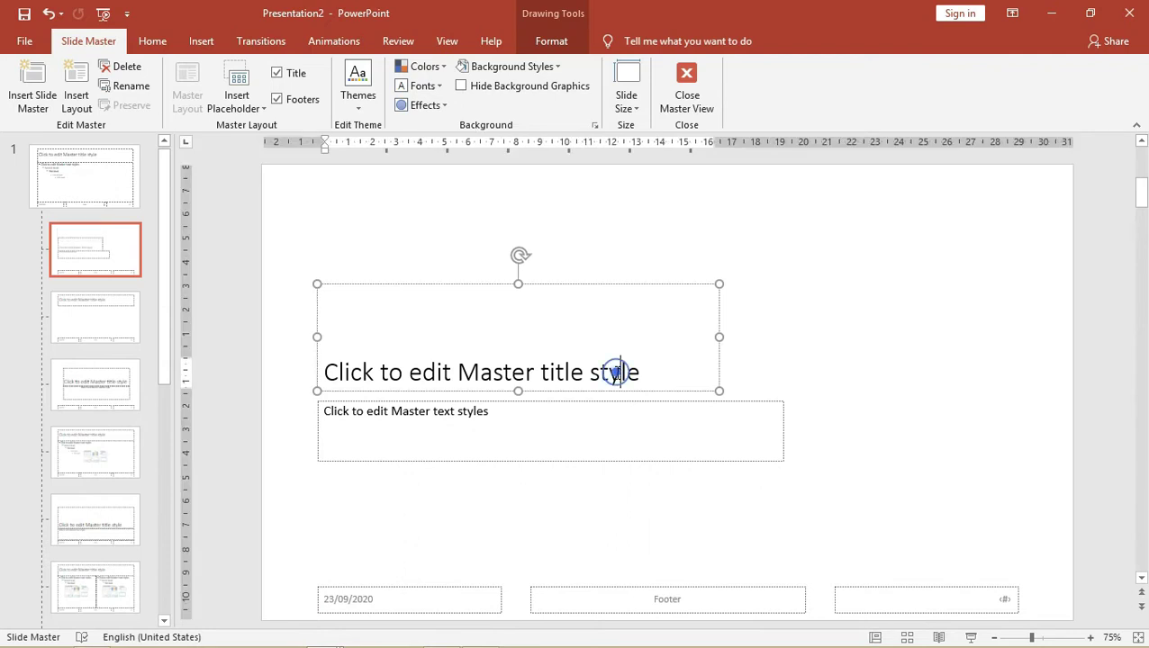
triple_click(616, 371)
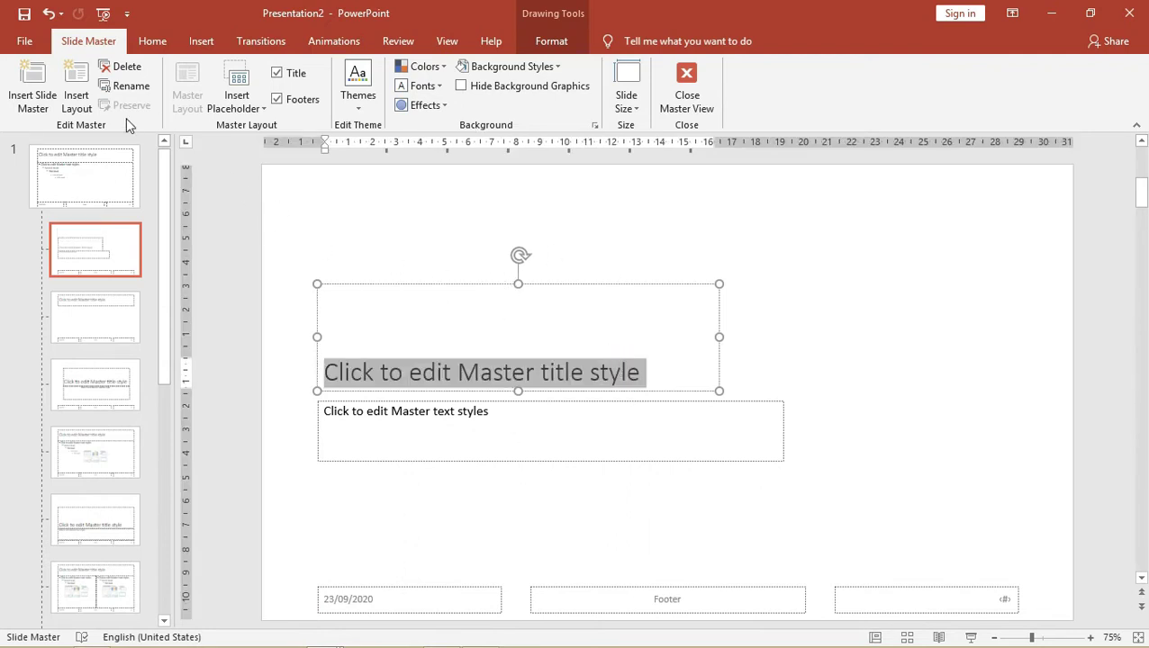
click(155, 41)
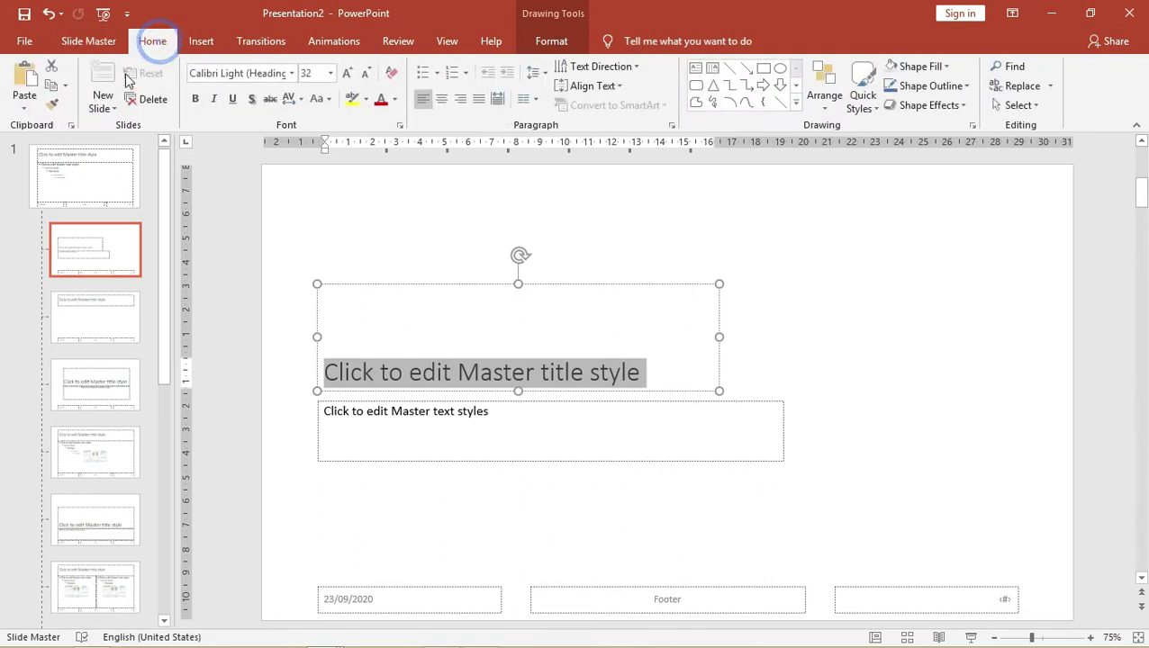
- Format the layout title as bold Cambria Math at 44 pt
click(265, 73)
text(Cambria Math)
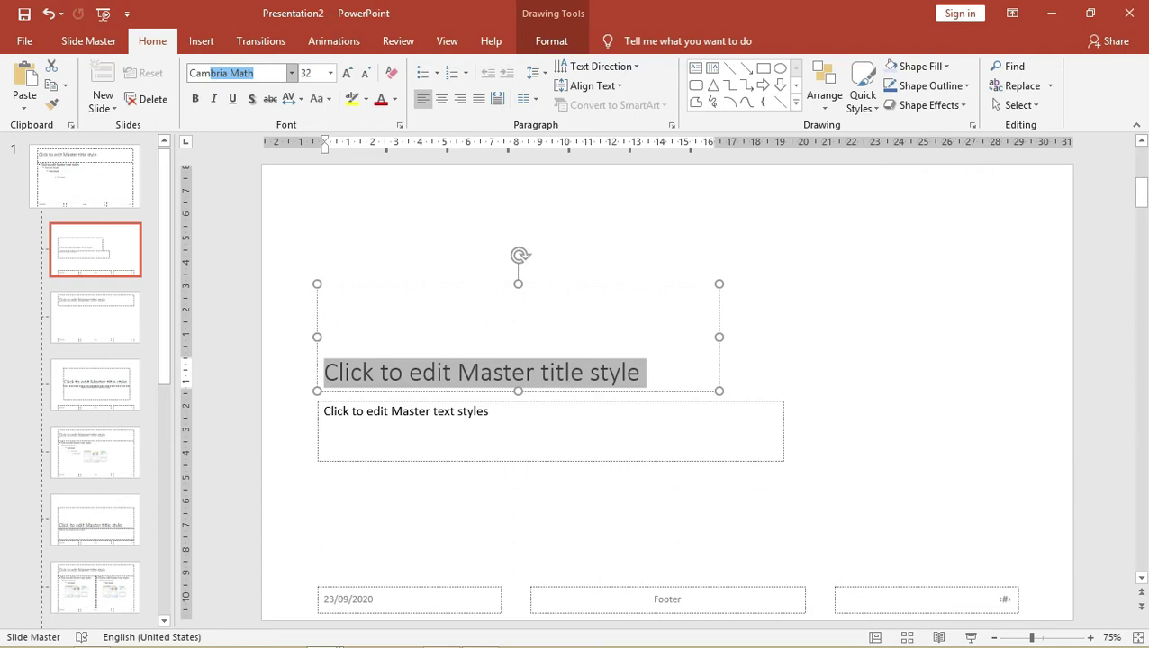
key(Right)
key(Return)
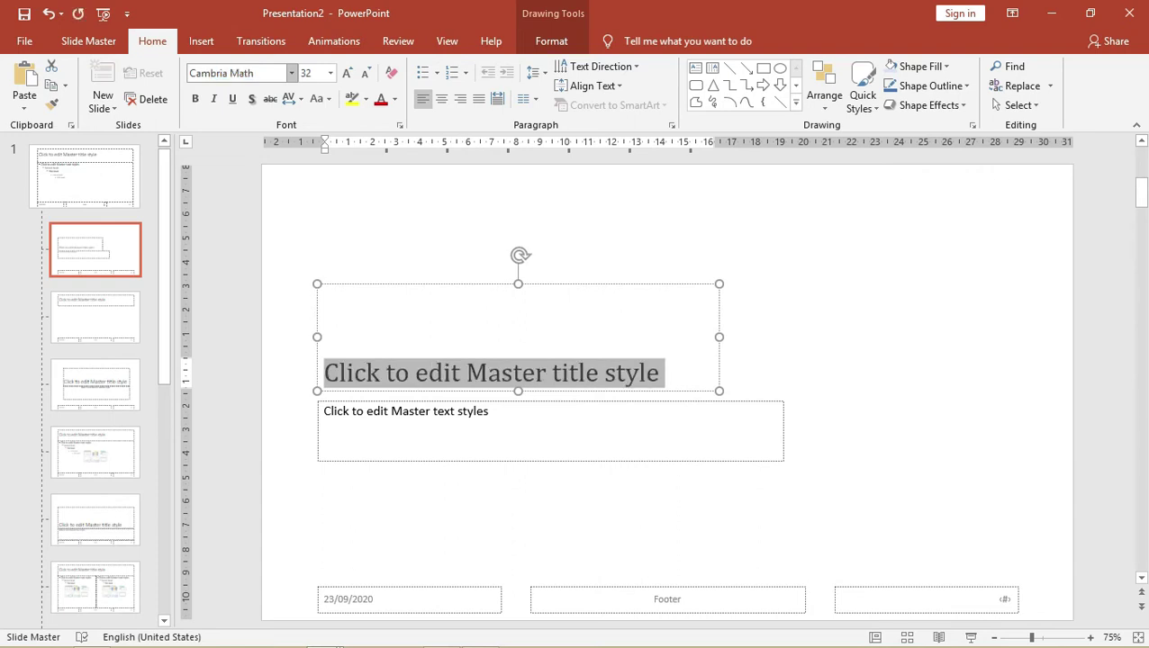
click(194, 99)
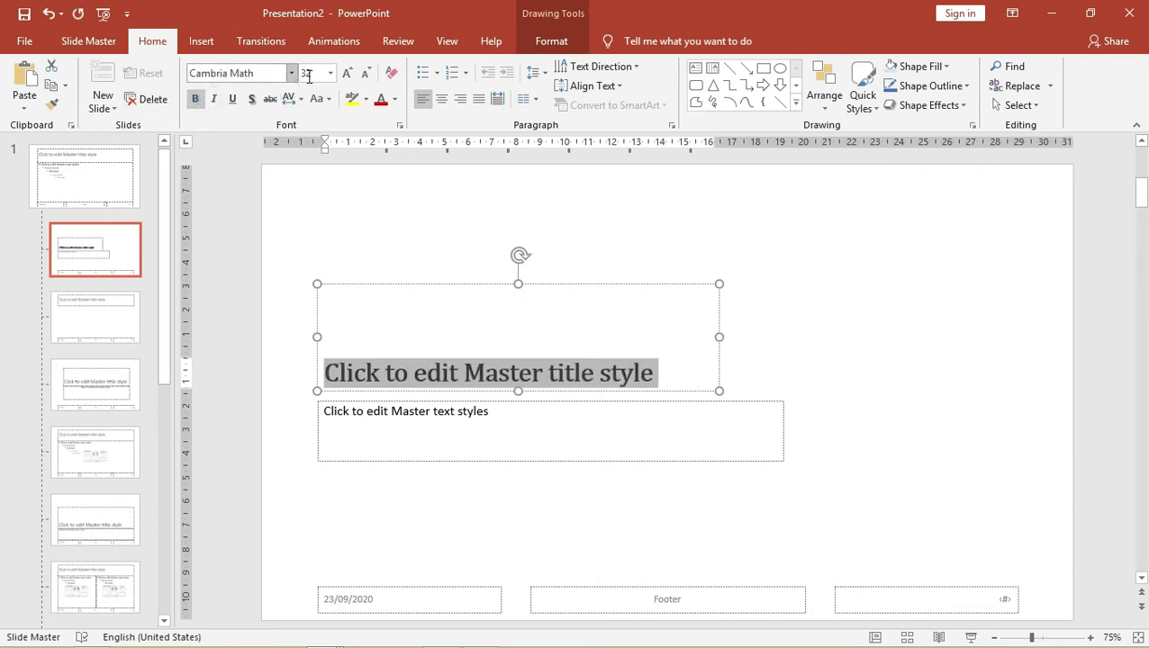
click(330, 73)
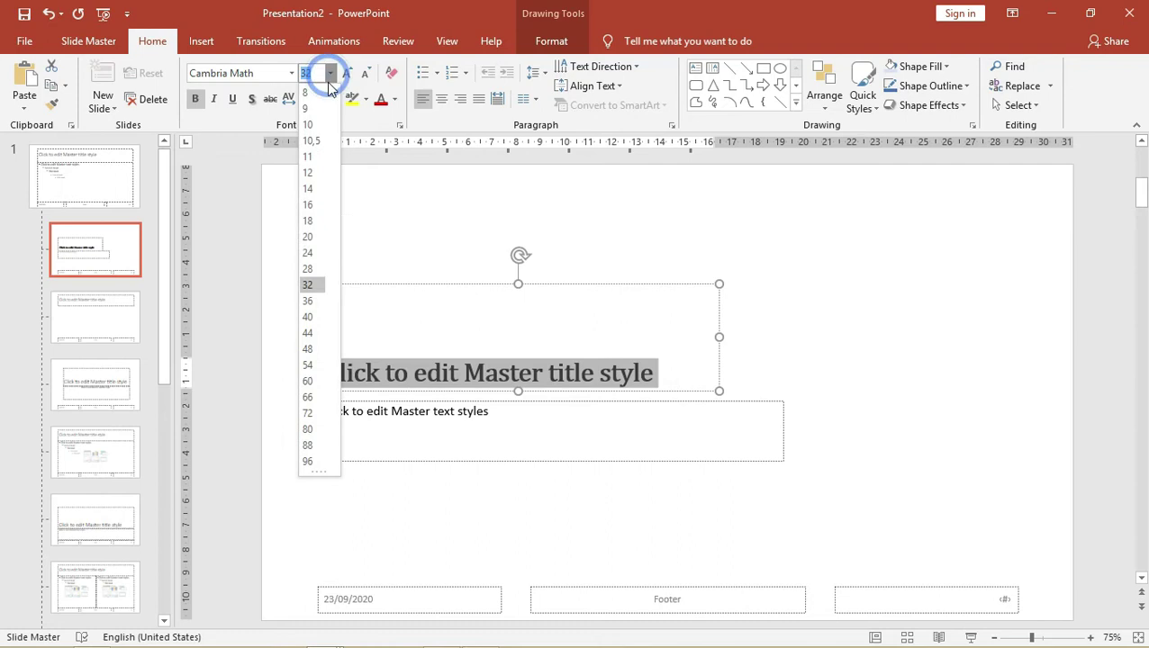
click(308, 334)
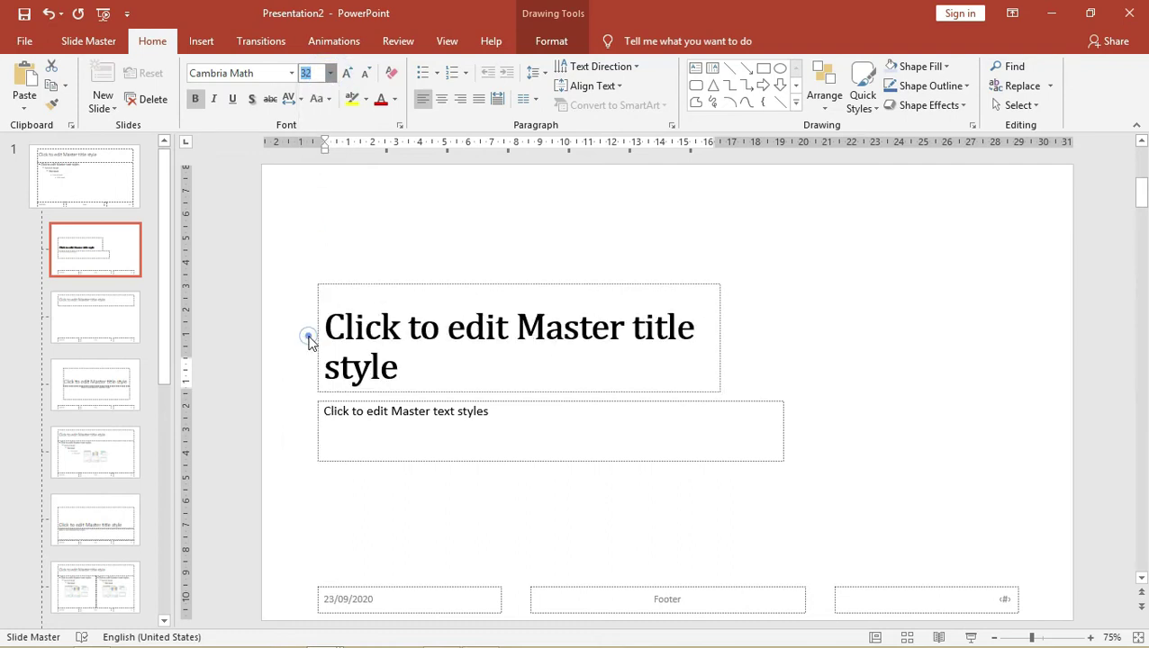
- Set the body text to Calibri 20 pt and narrow its box to the title's width
click(434, 422)
triple_click(513, 413)
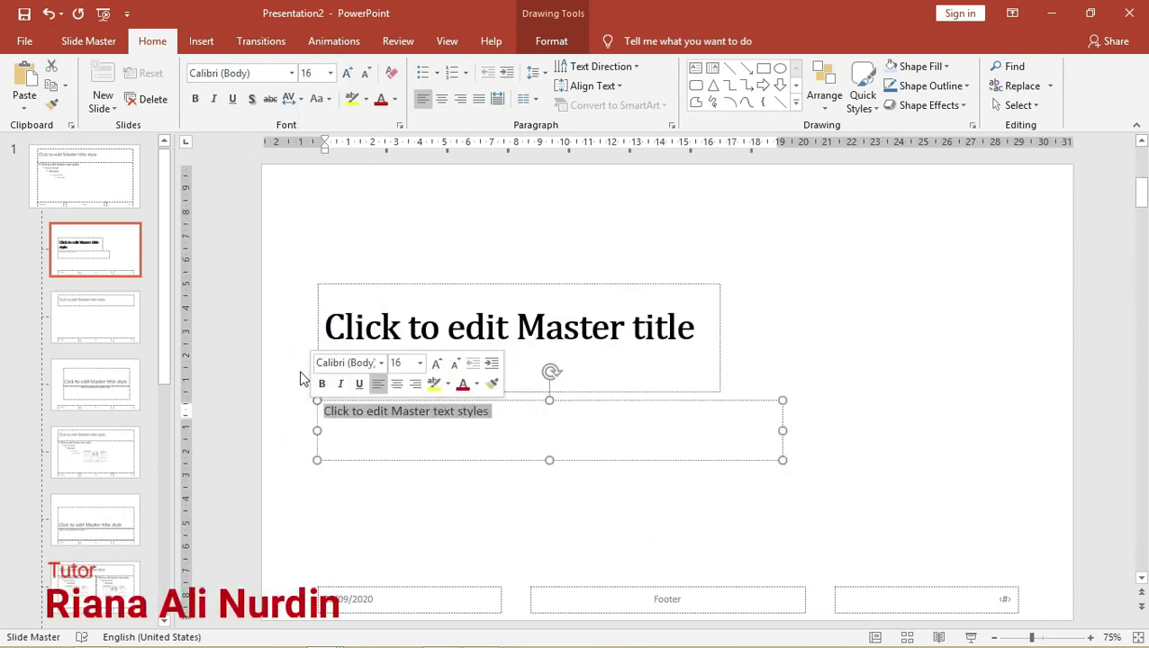
click(264, 71)
text(Cal)
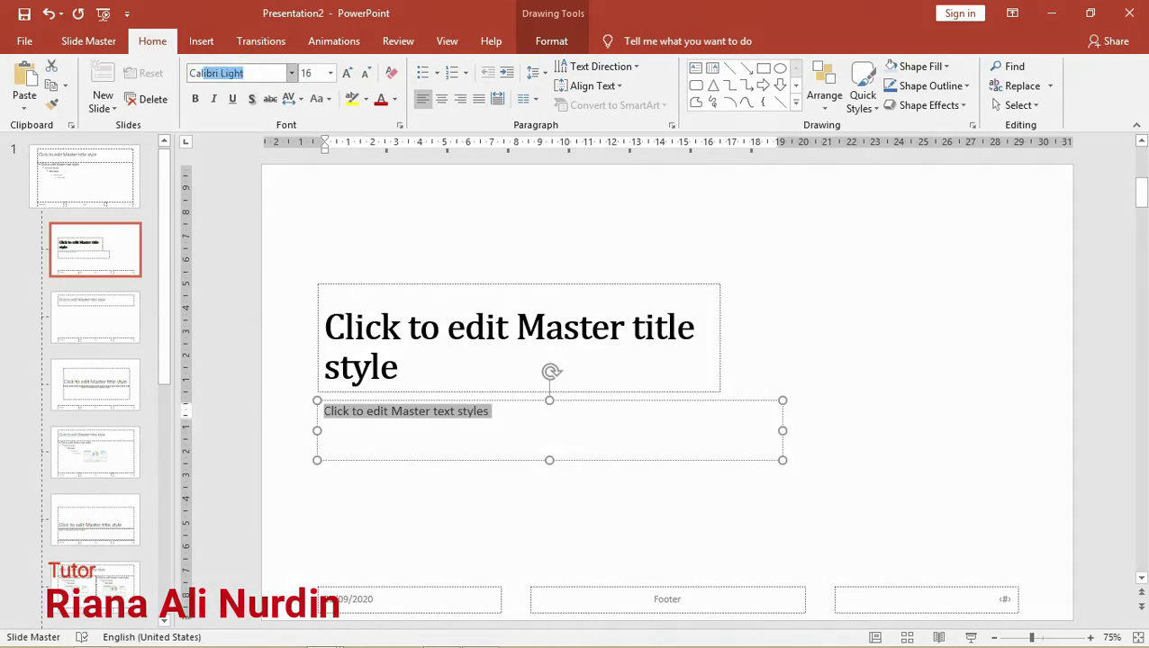
key(End)
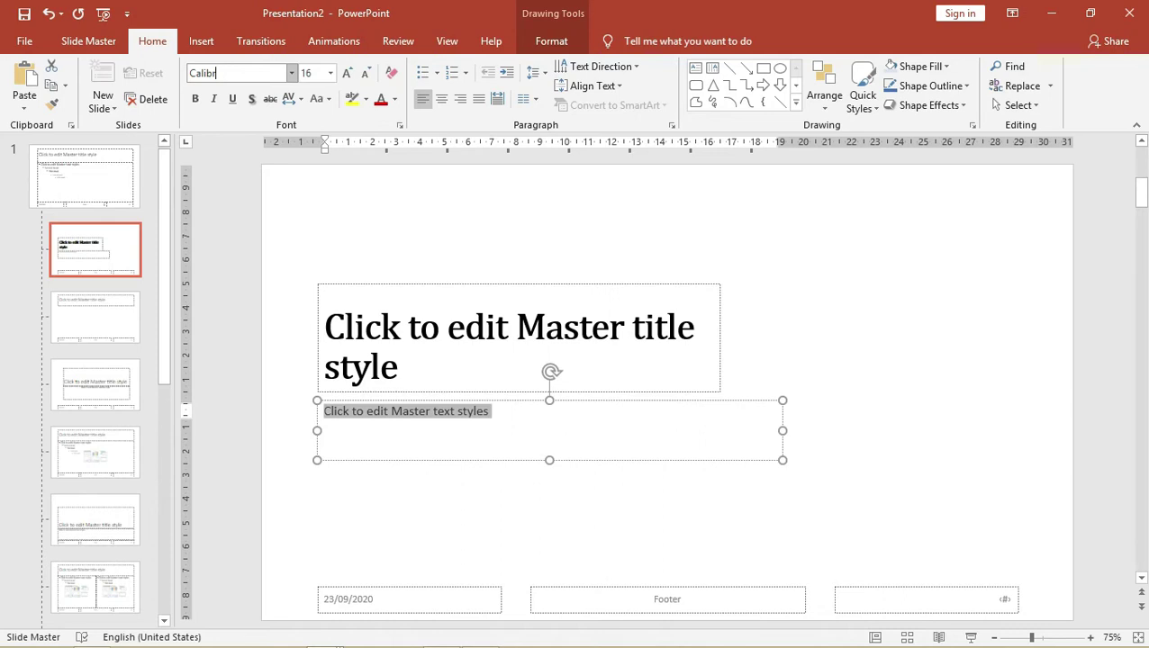
text(Light)
key(Return)
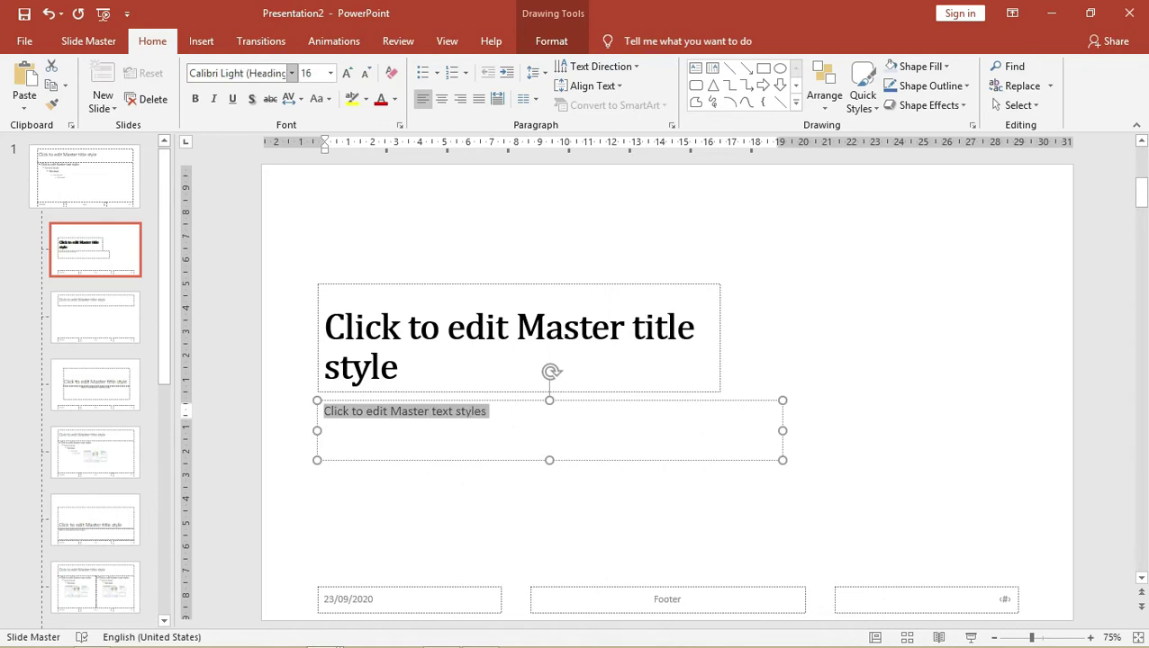
click(293, 74)
click(270, 134)
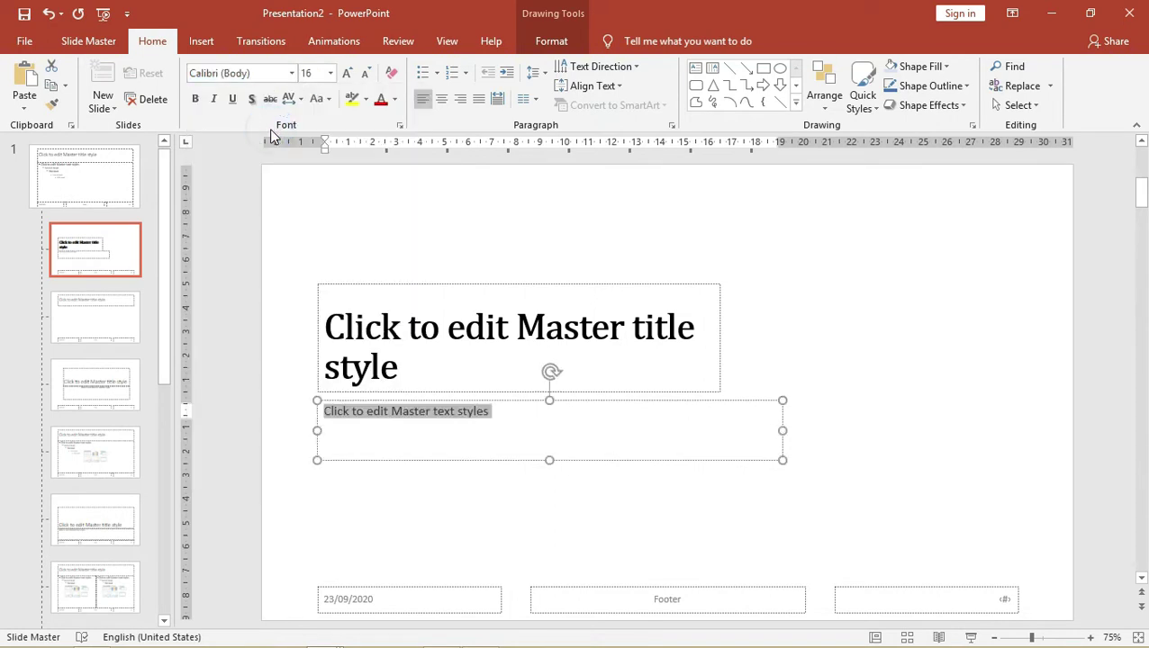
click(330, 74)
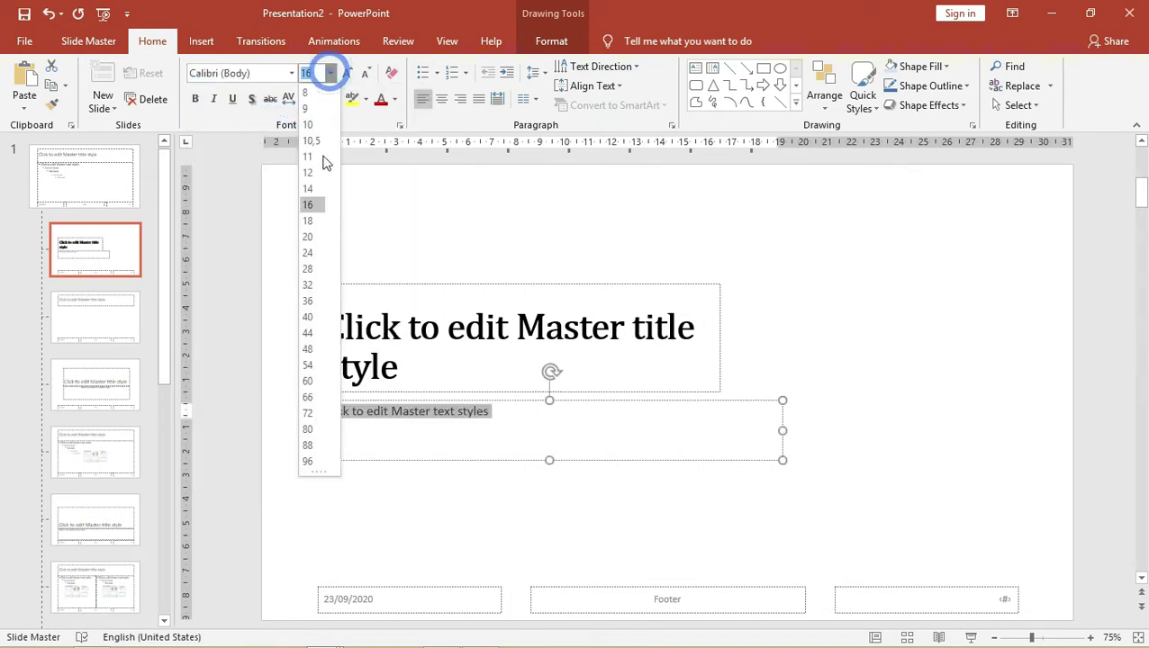
click(307, 236)
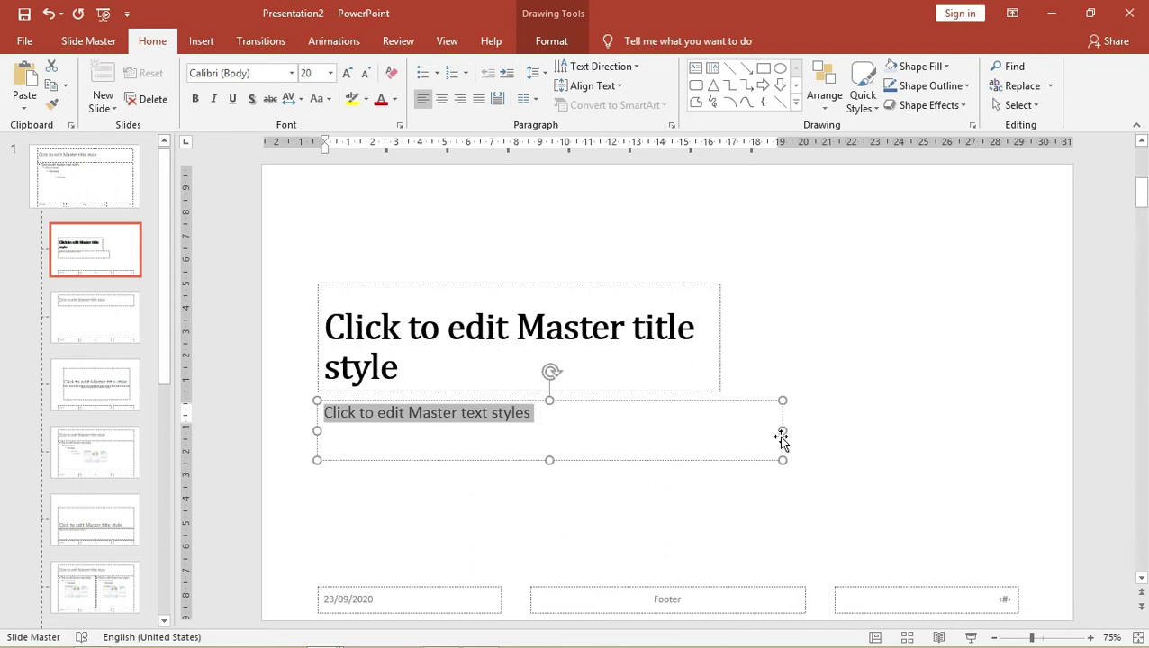
drag(782, 431, 720, 431)
click(780, 335)
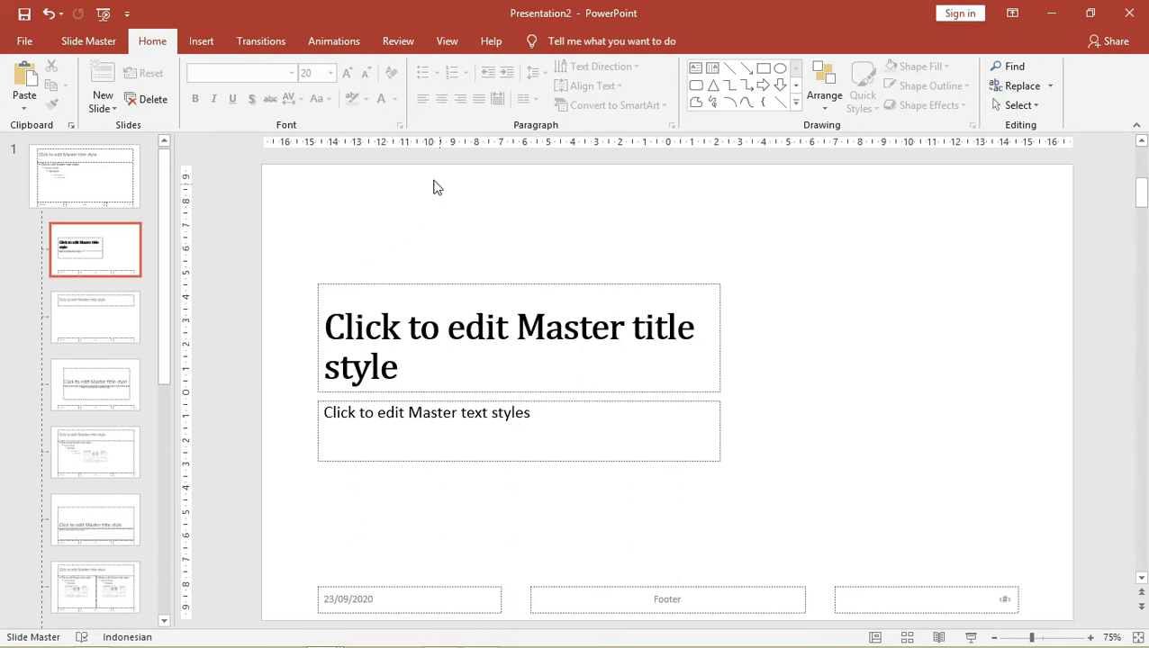
- Draw a picture placeholder on the right side of the layout, beside the title
click(89, 42)
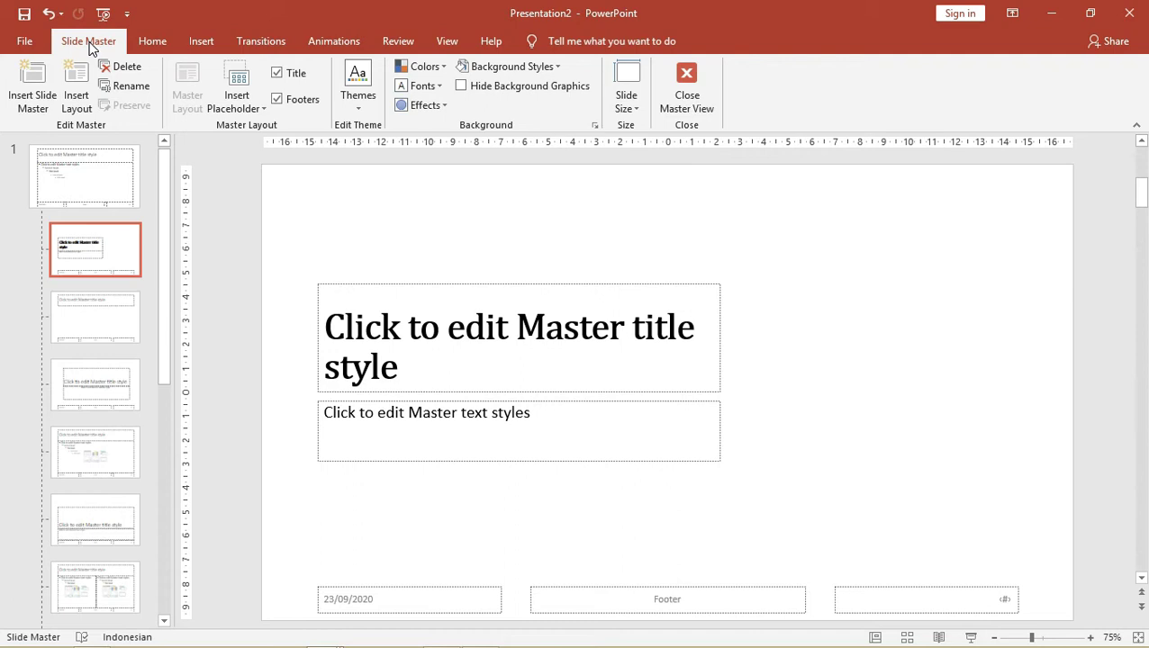
click(230, 109)
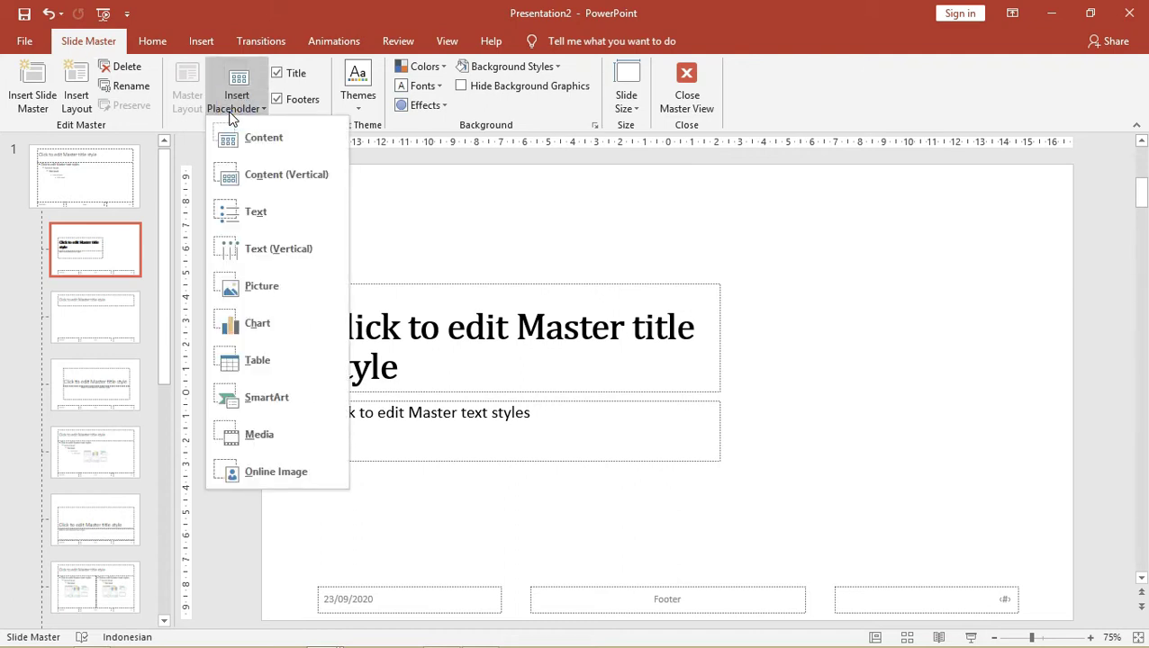
click(243, 286)
drag(763, 242, 1018, 559)
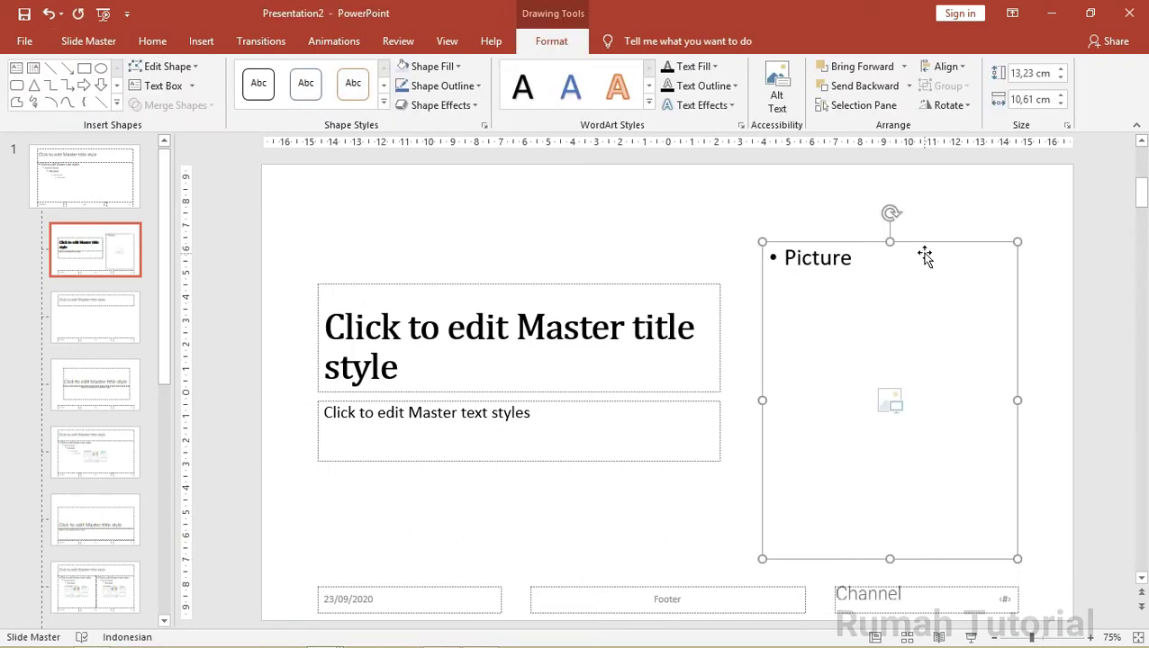
click(921, 245)
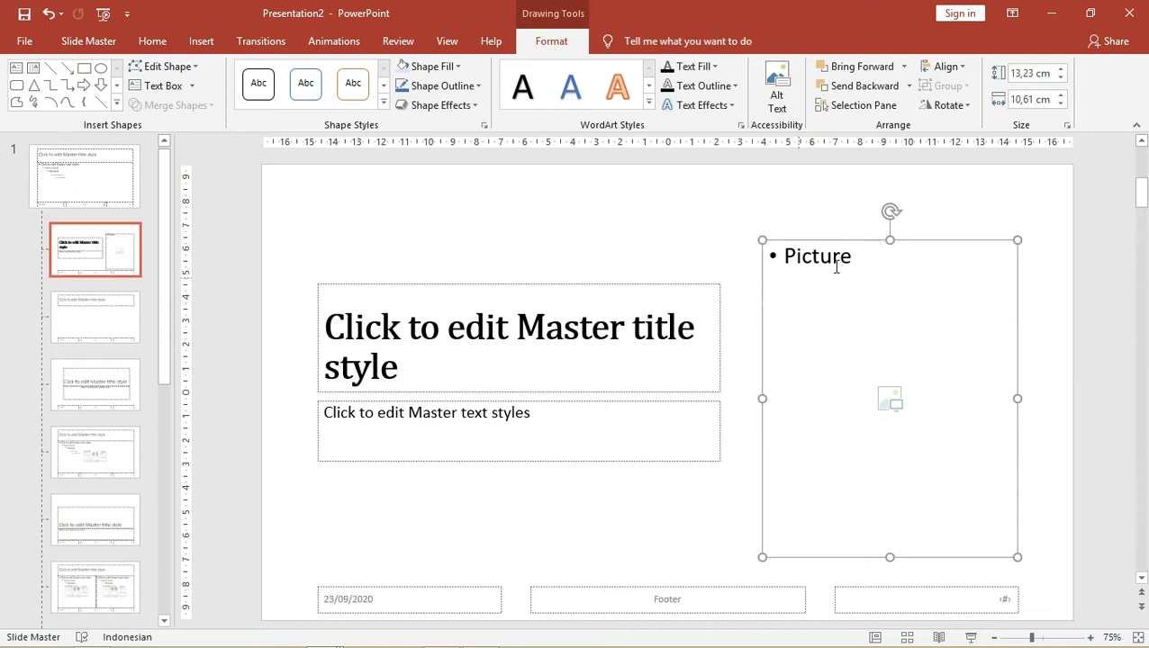
- Change the picture placeholder's shape to an oval and fill it light blue
click(164, 66)
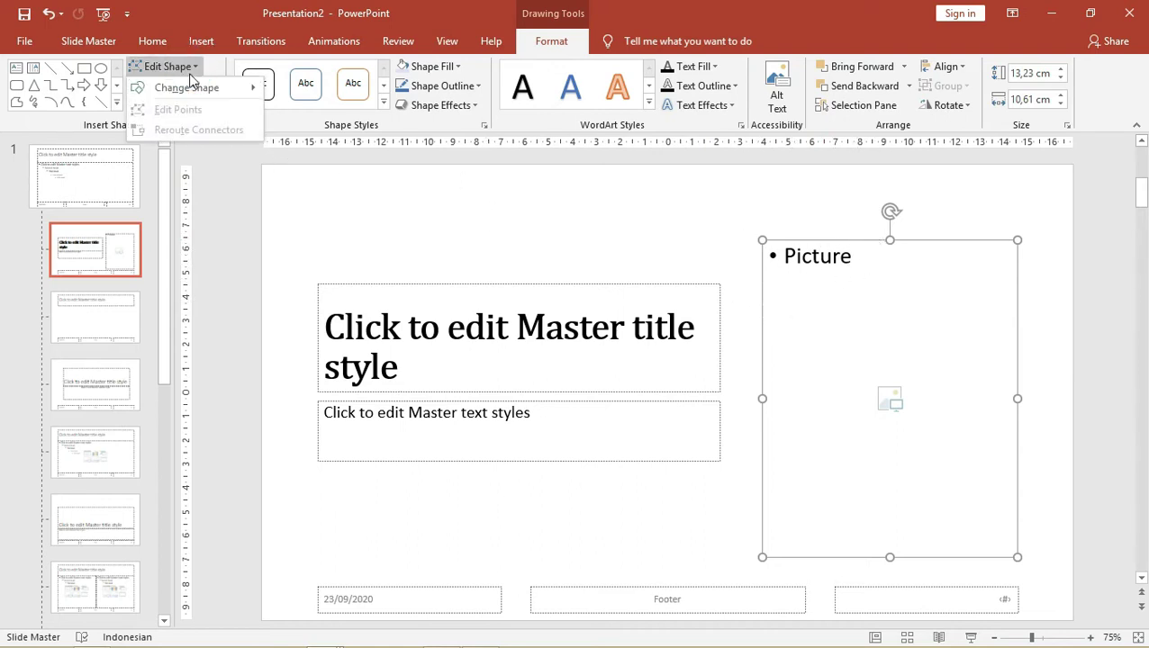
click(190, 91)
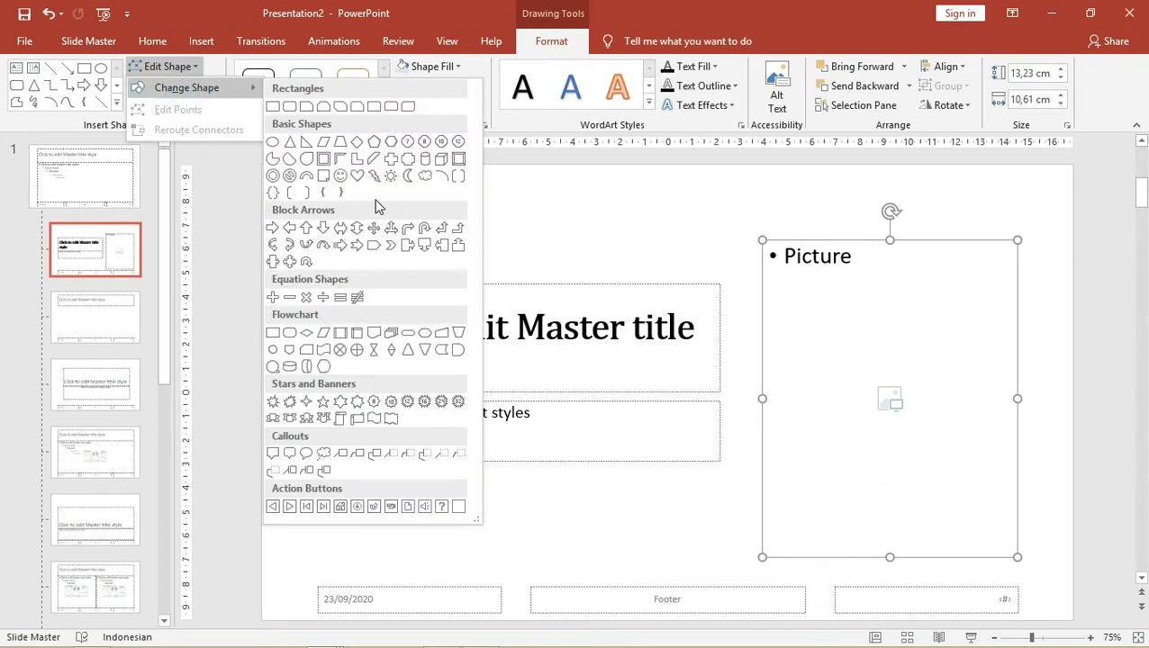
click(275, 147)
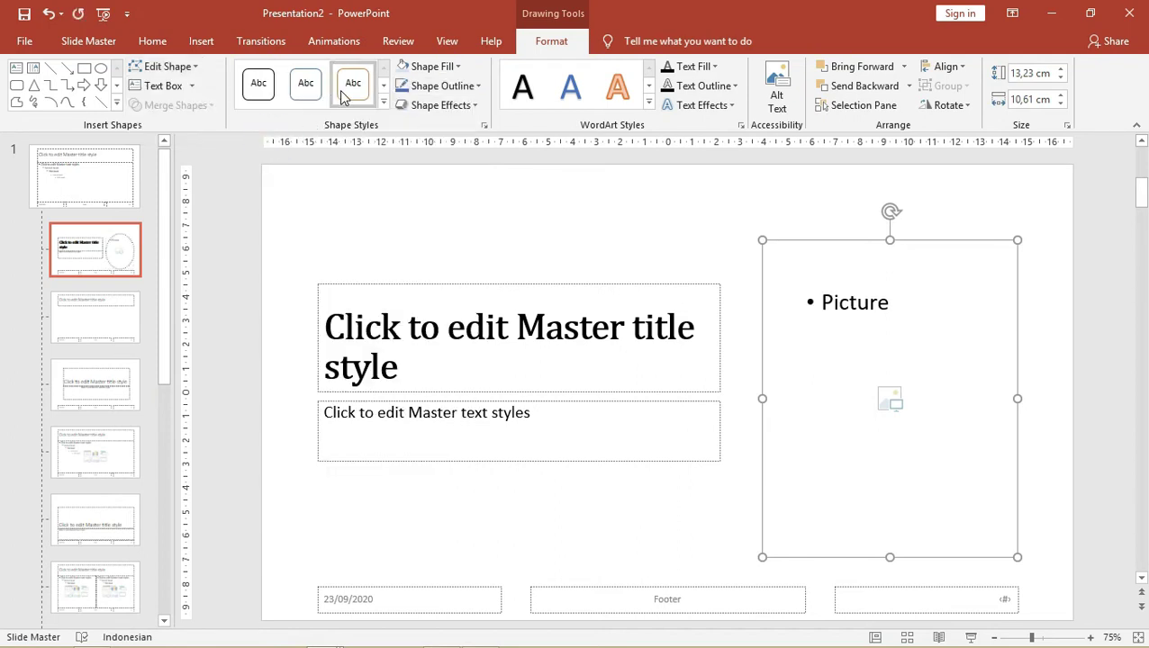
click(439, 67)
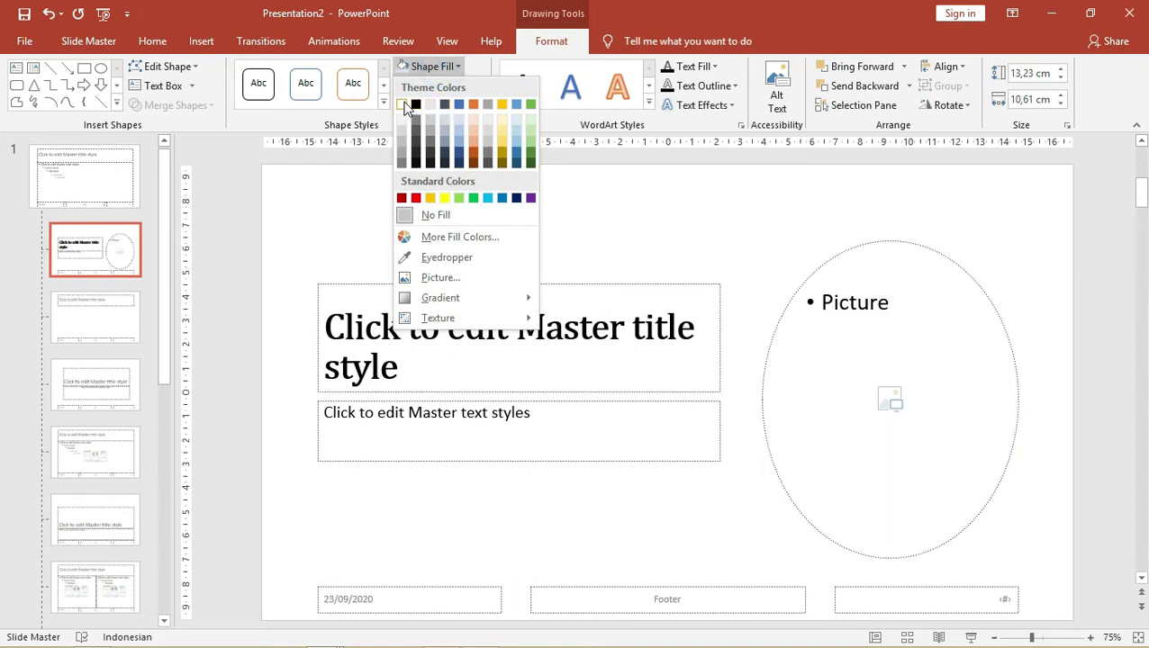
click(459, 126)
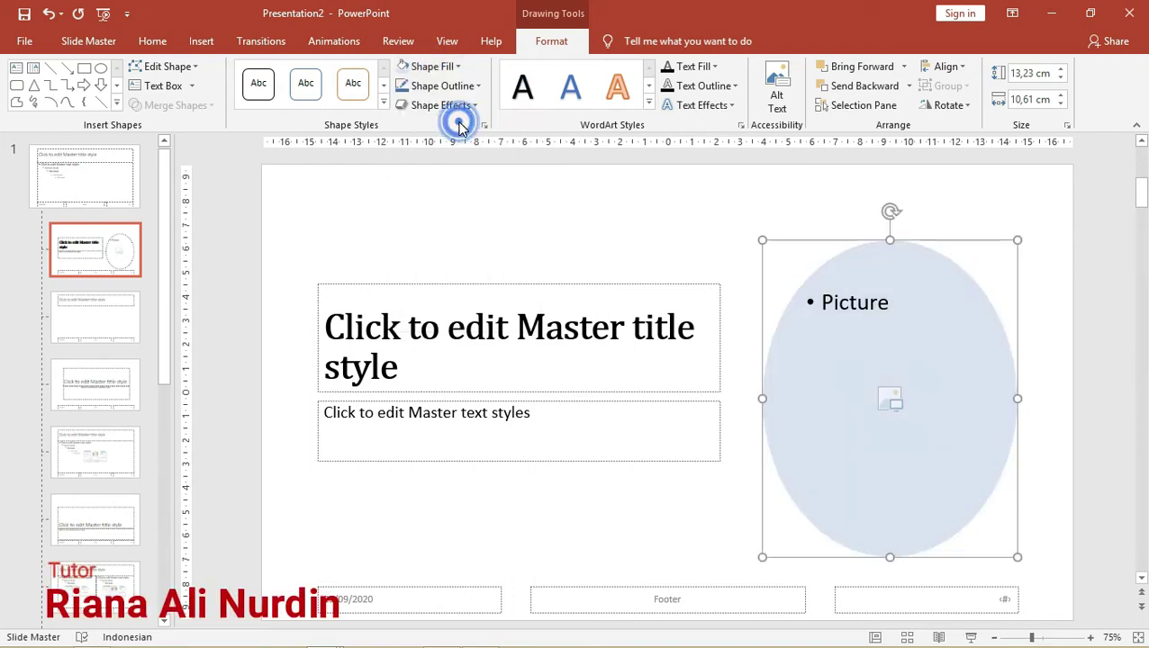
click(587, 198)
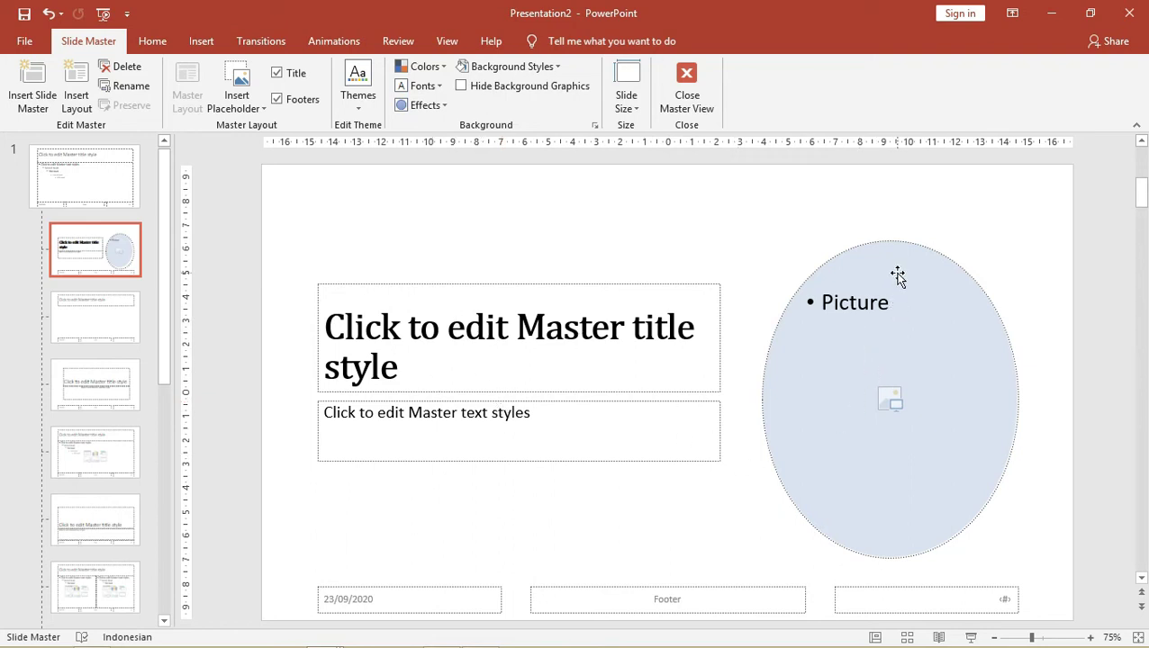
- Close Master View, select slide 1, and show the new-slide layout gallery with the oval layout
click(689, 101)
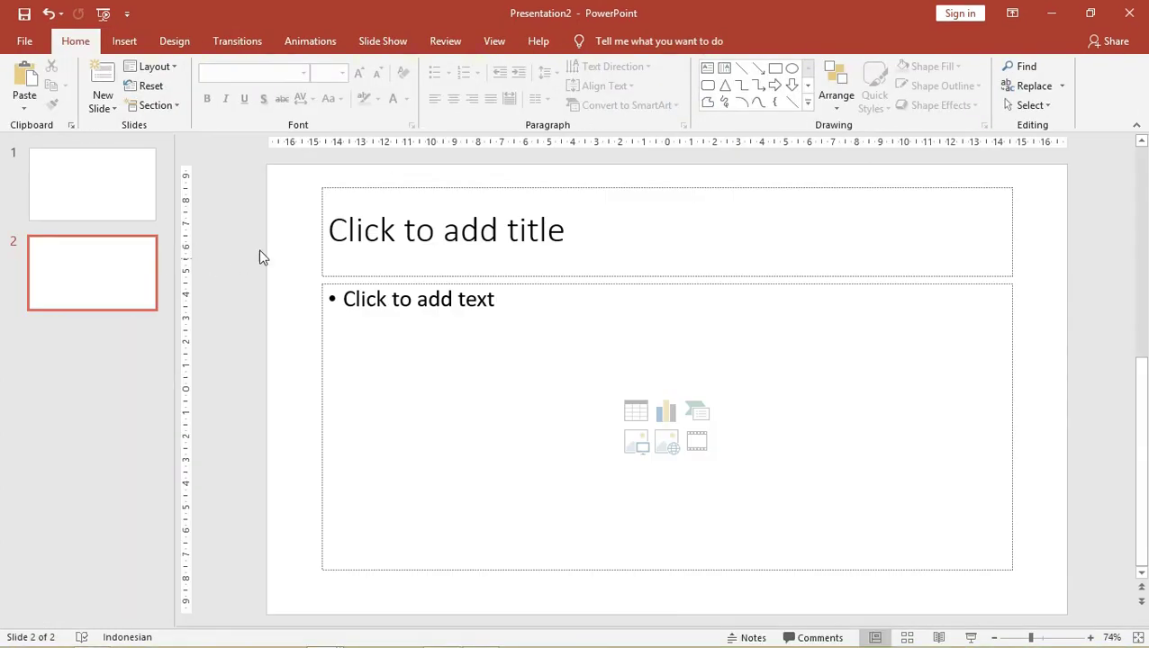
click(108, 267)
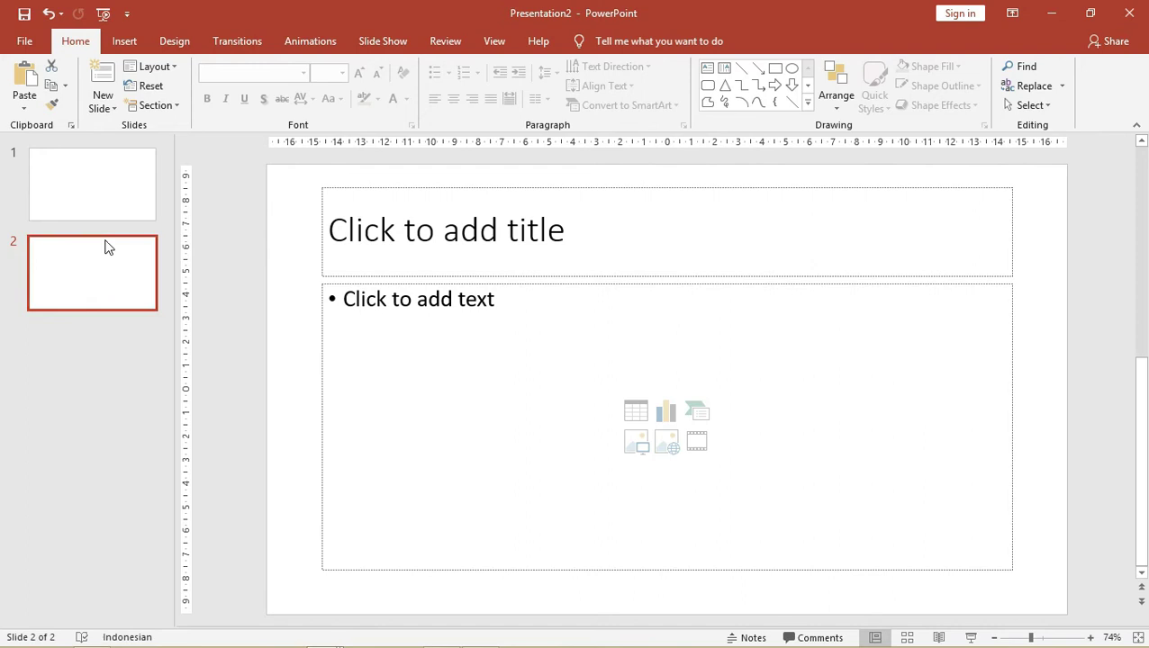
click(113, 193)
click(110, 248)
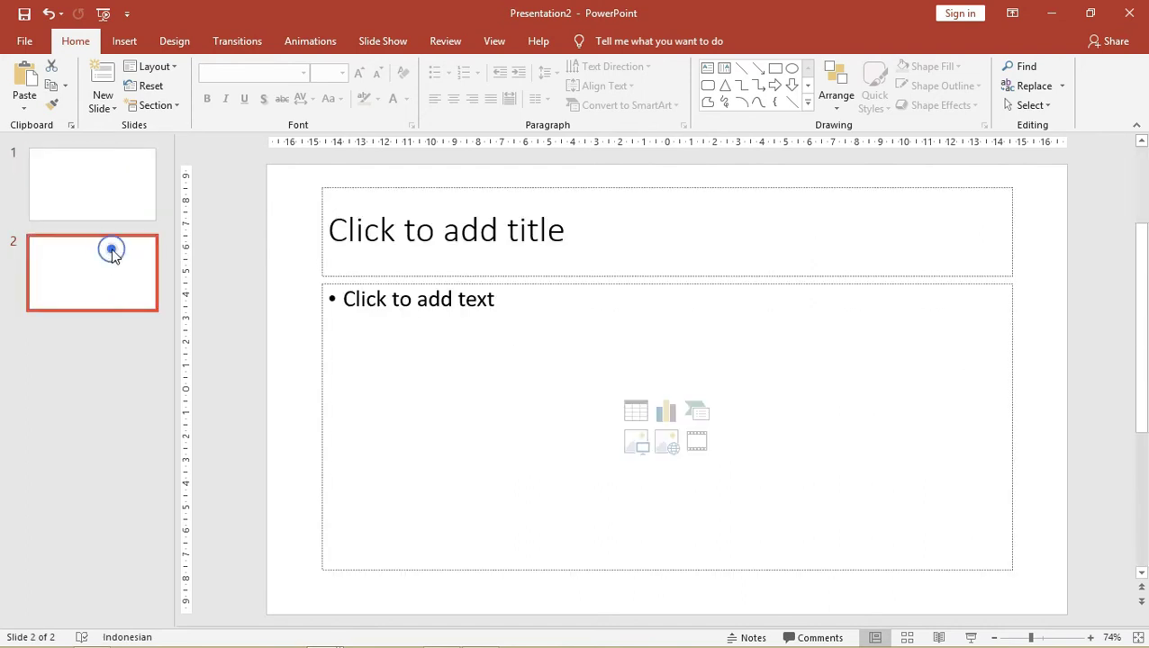
click(121, 205)
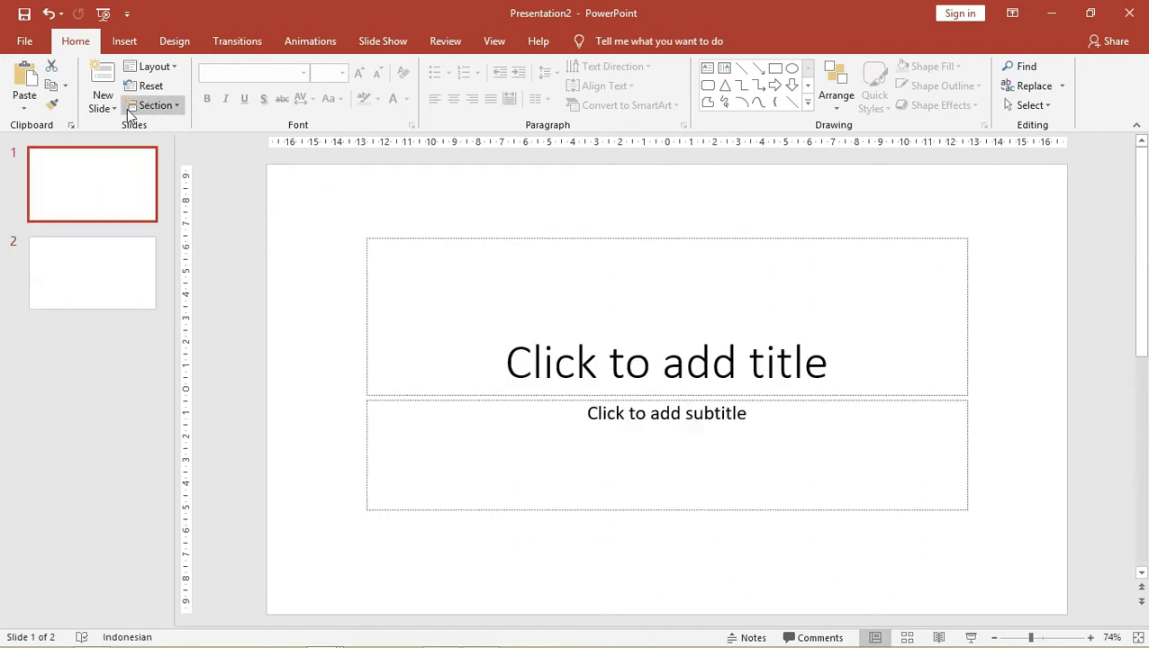
click(112, 109)
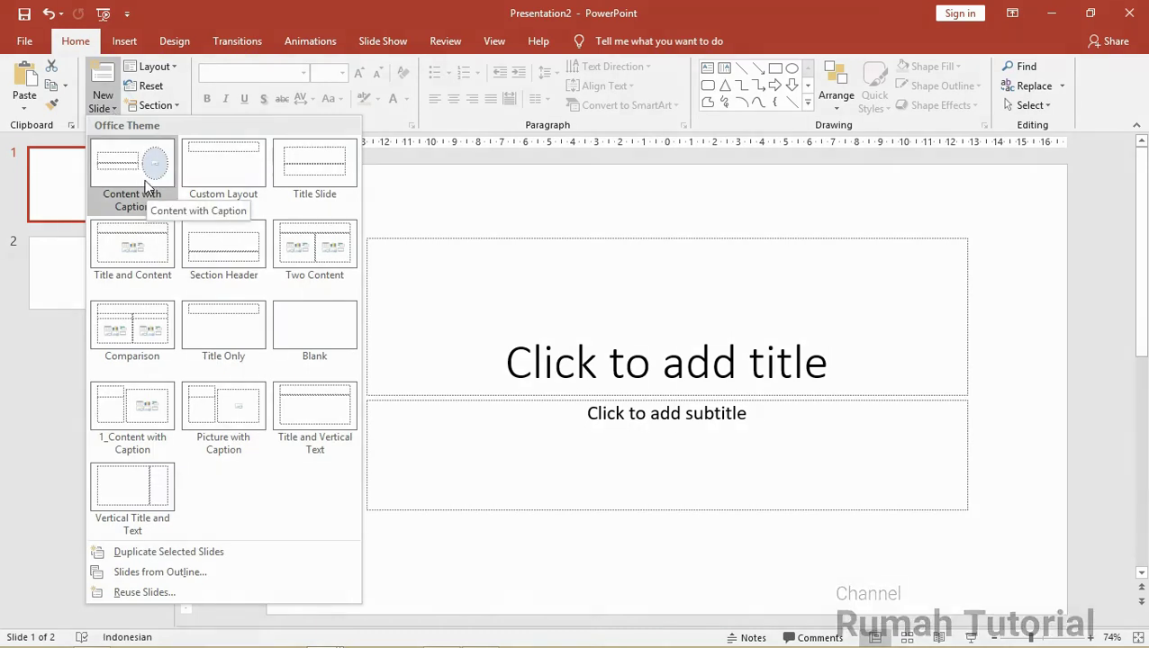
click(138, 183)
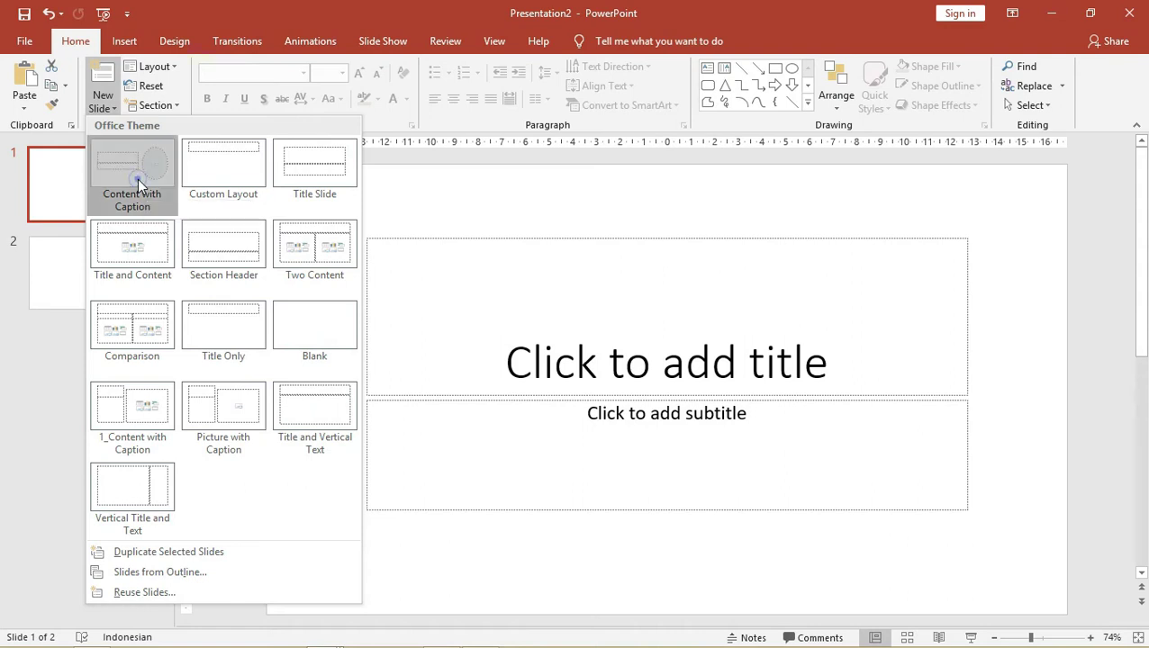
click(490, 367)
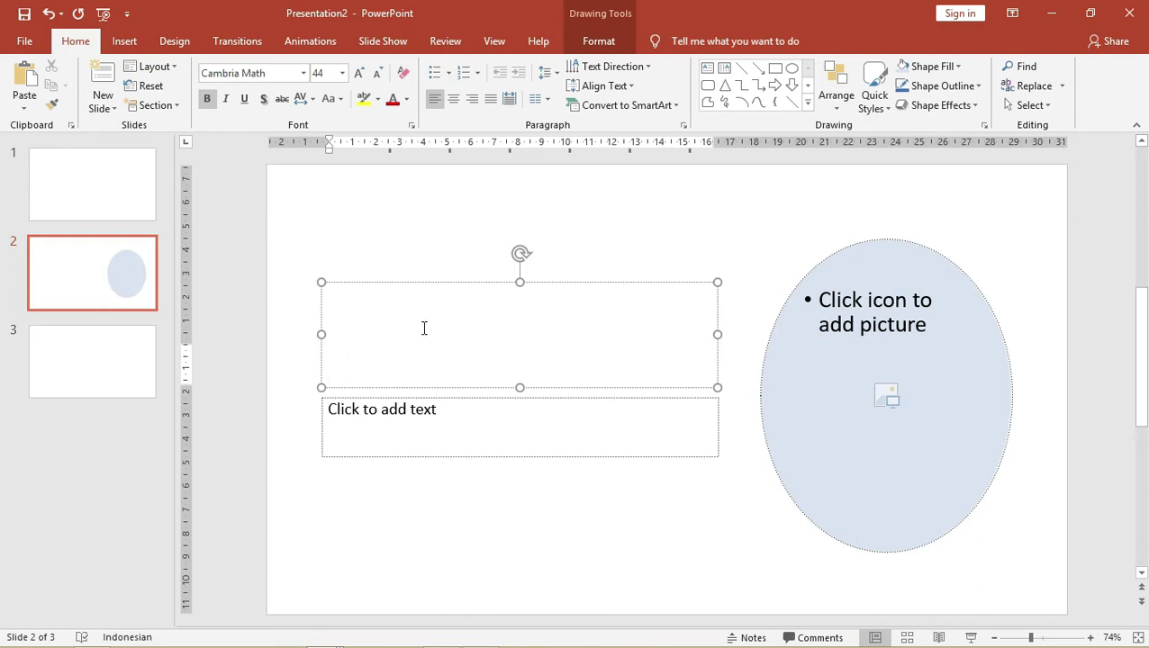
click(270, 75)
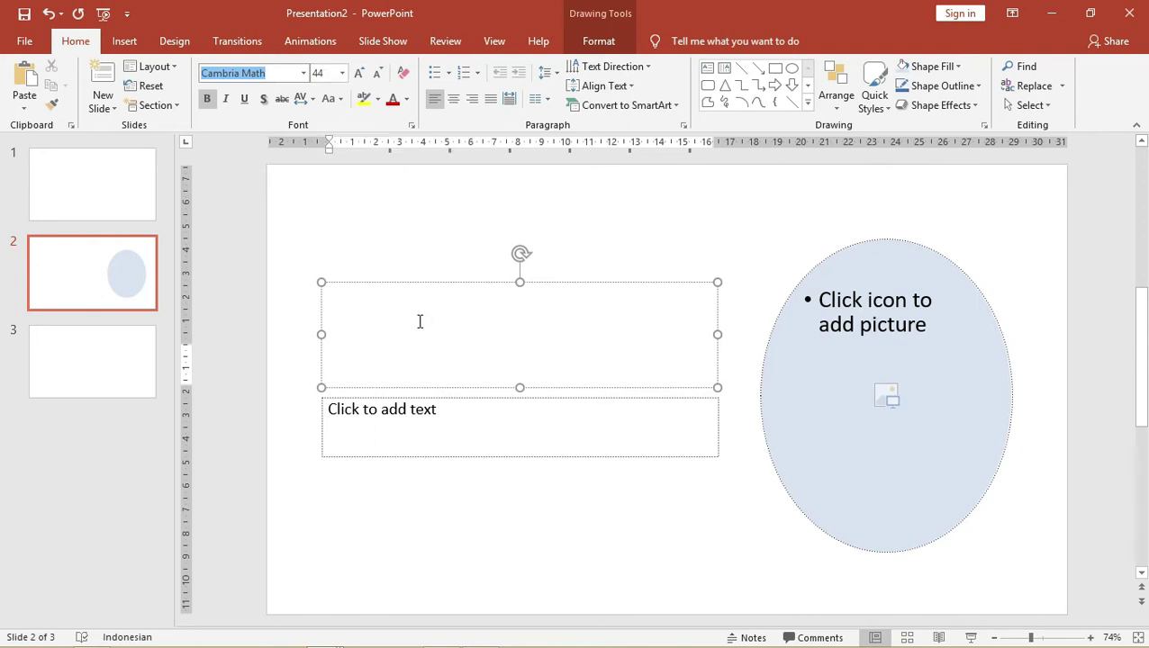
text(Ju)
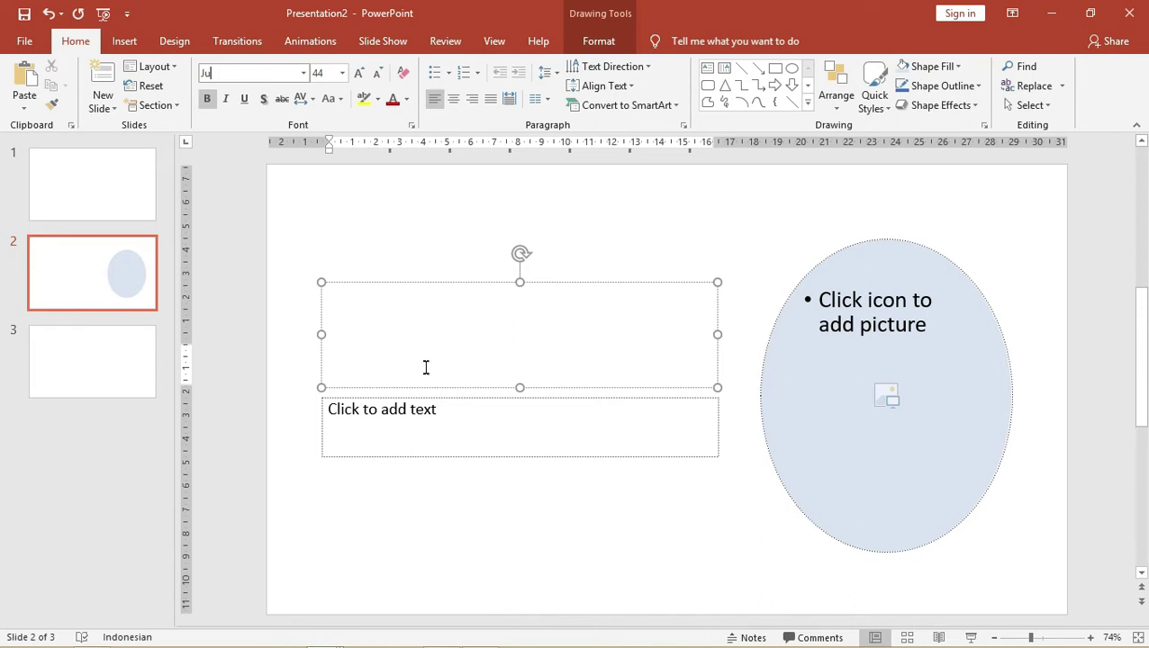
key(BackSpace)
click(423, 331)
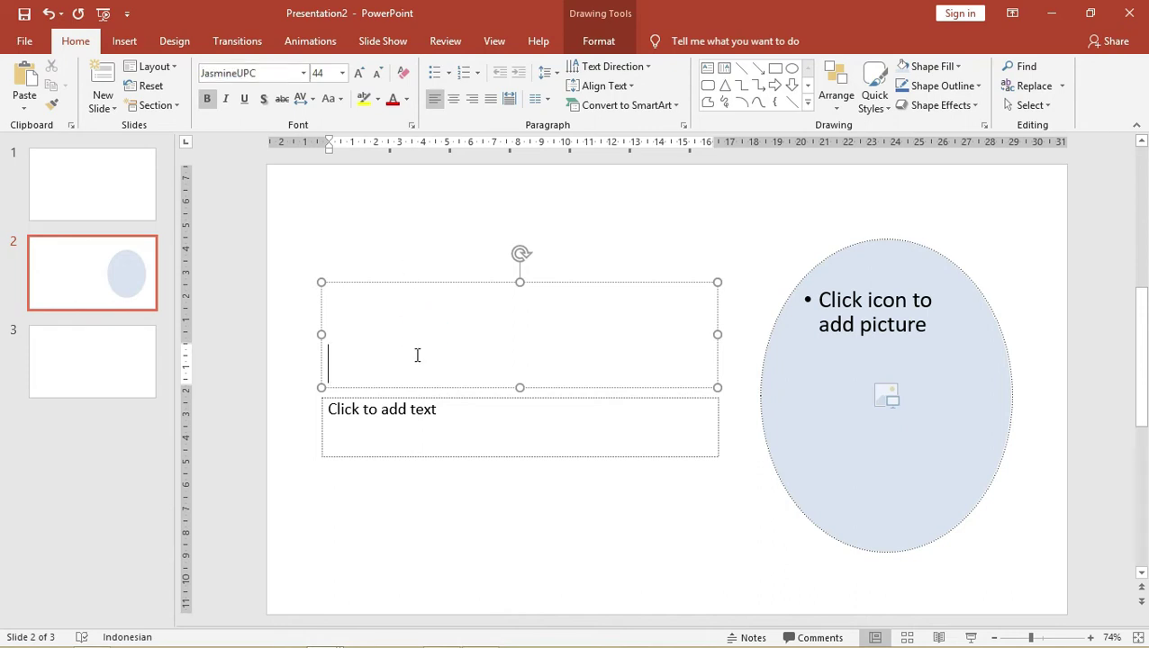
text(Judul)
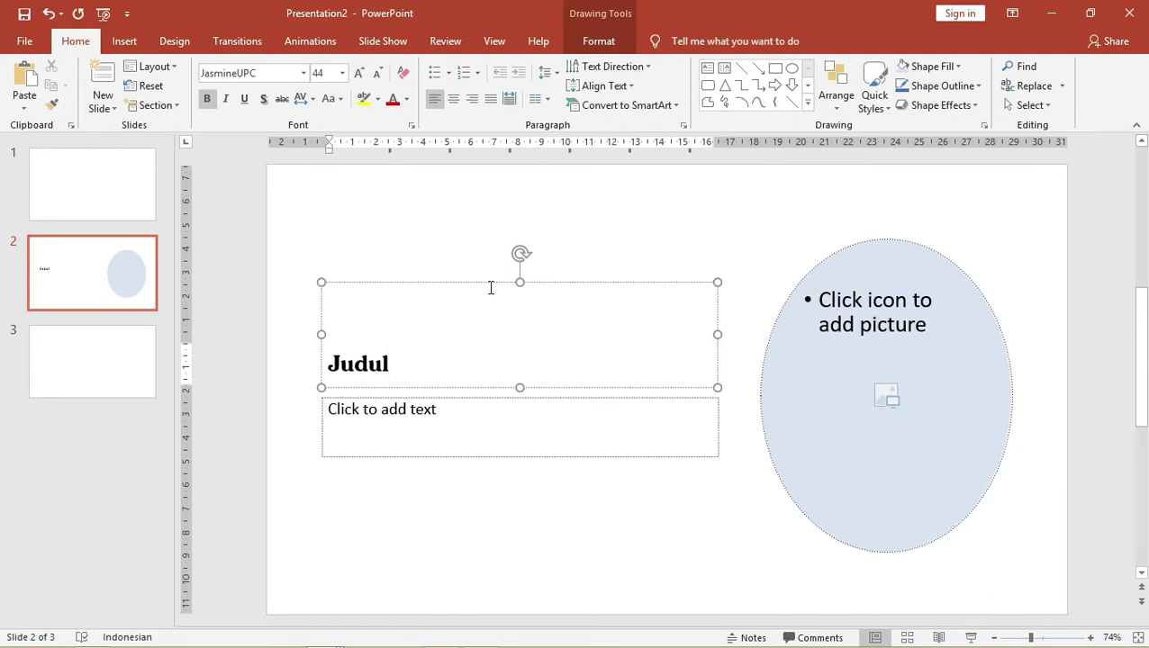
click(409, 217)
click(435, 356)
double_click(365, 366)
key(BackSpace)
text(J)
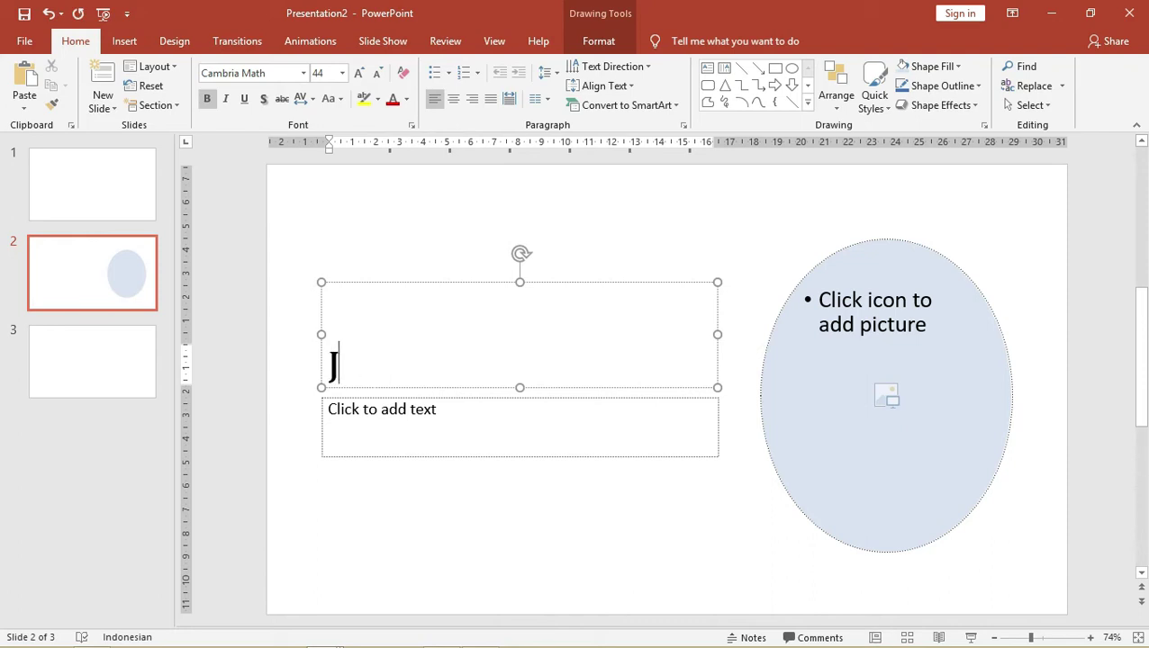
text(udul)
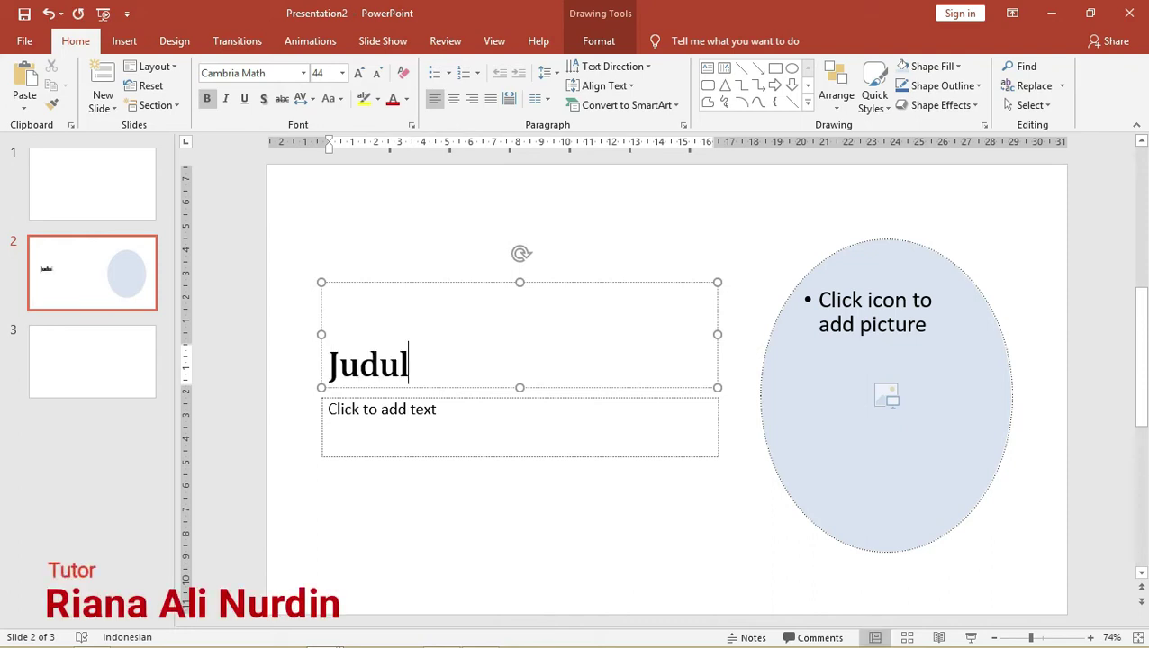
click(355, 424)
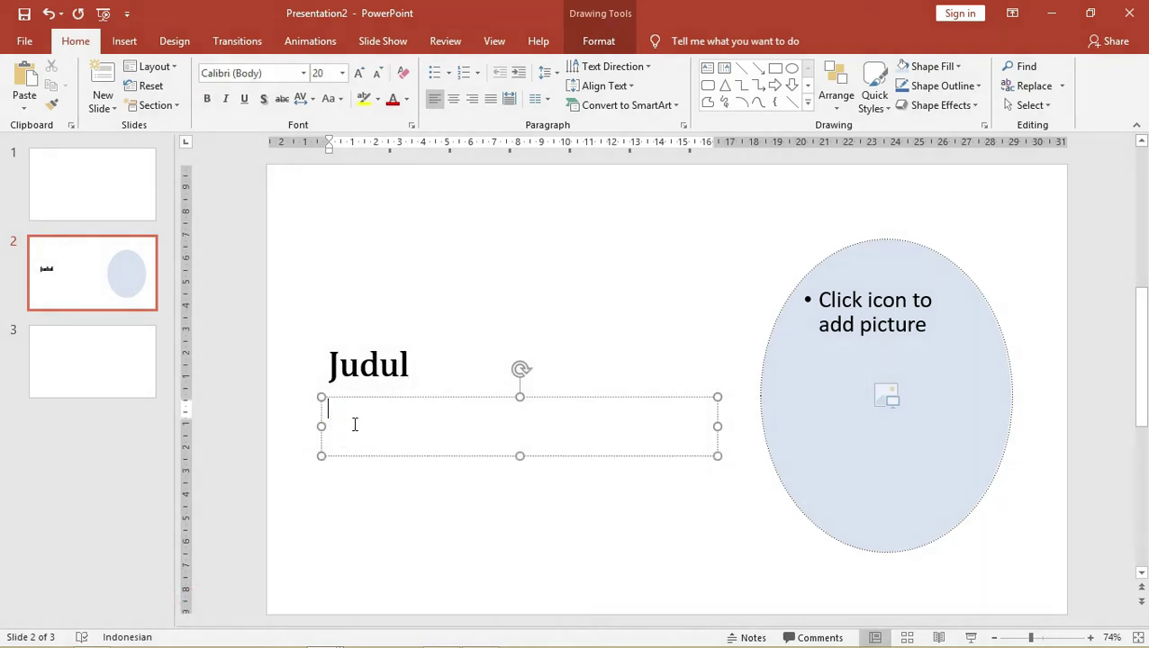
text(Deskripsi)
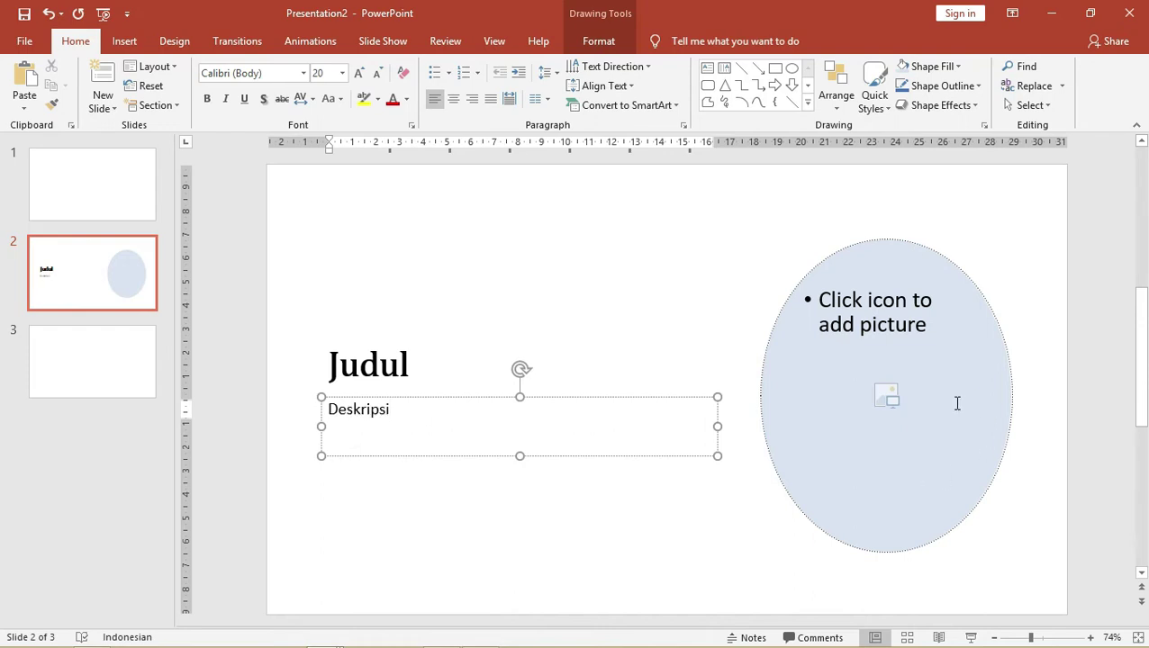
click(887, 397)
click(518, 212)
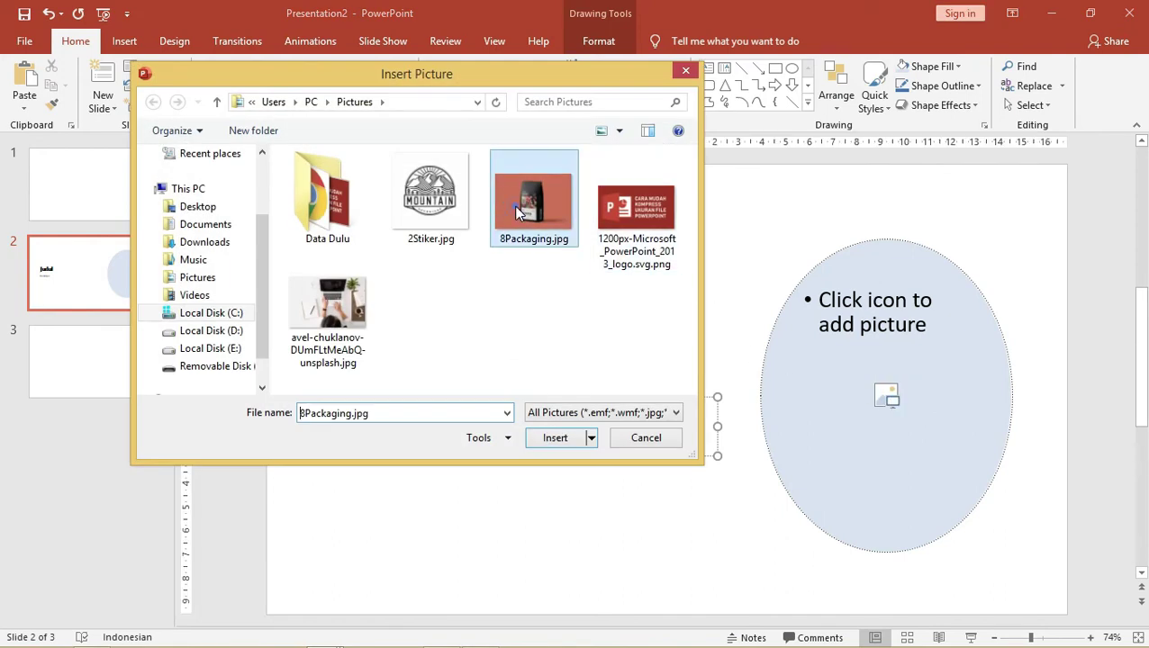
click(559, 439)
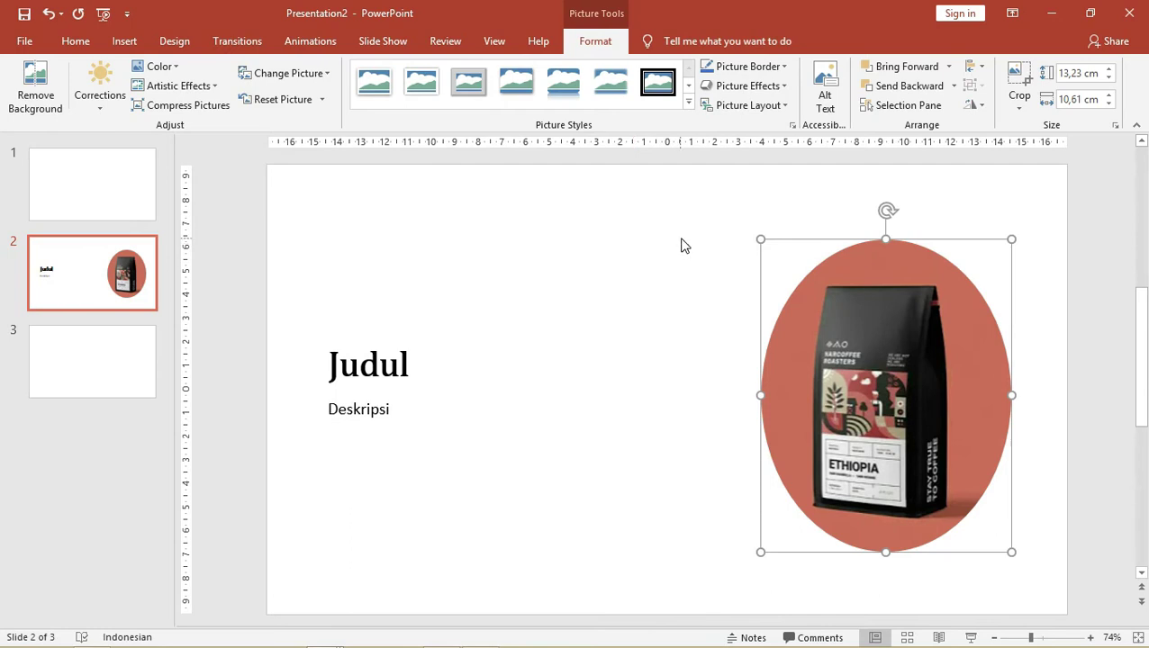
key(alt+Tab)
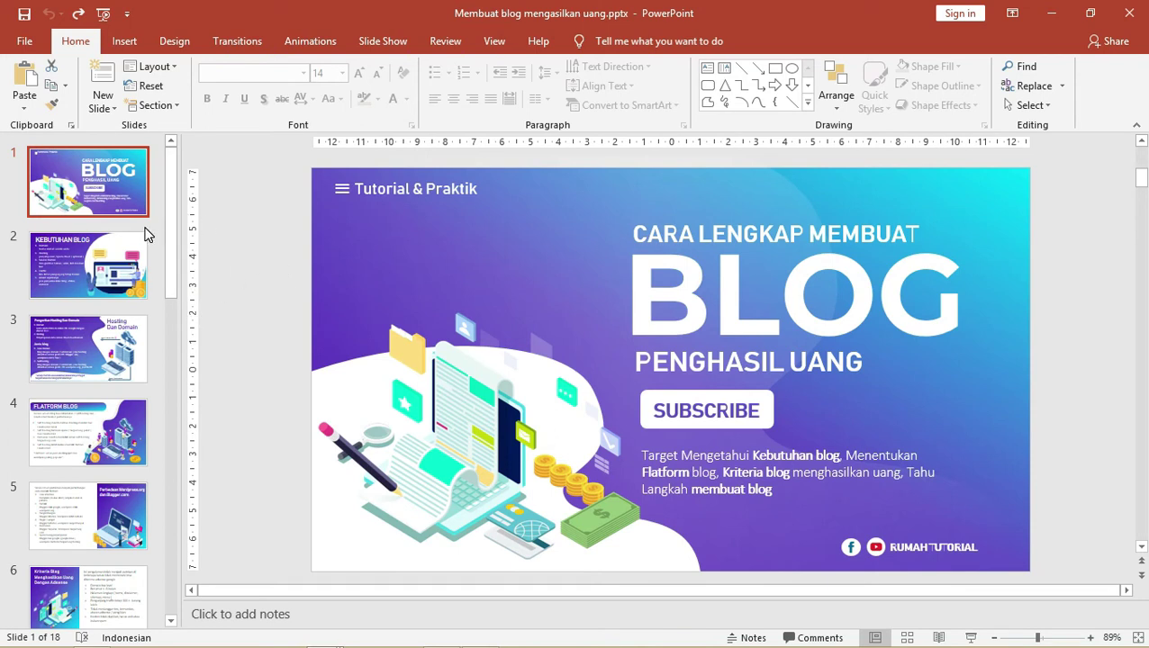
right_click(147, 234)
click(179, 279)
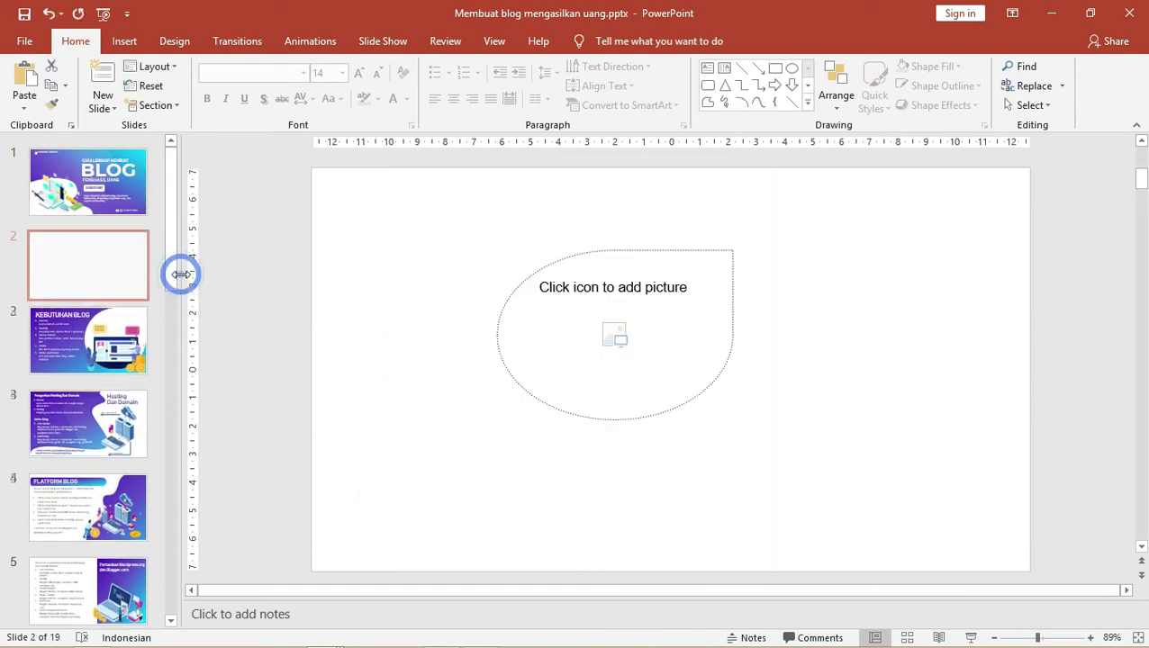
click(500, 329)
key(Delete)
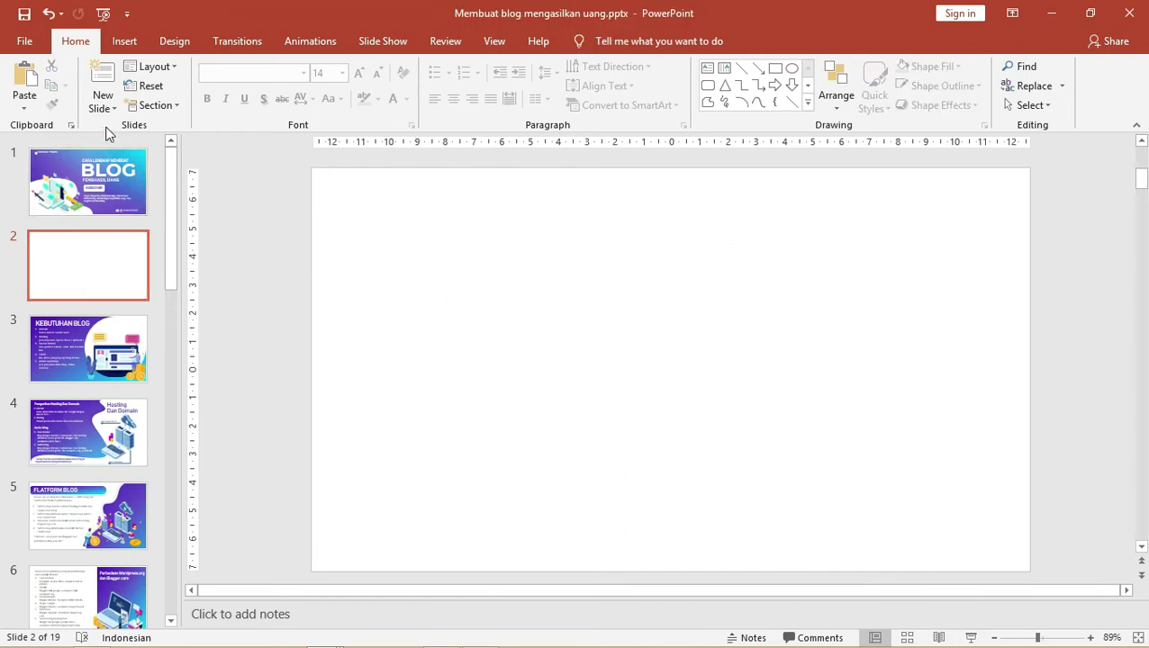
click(104, 111)
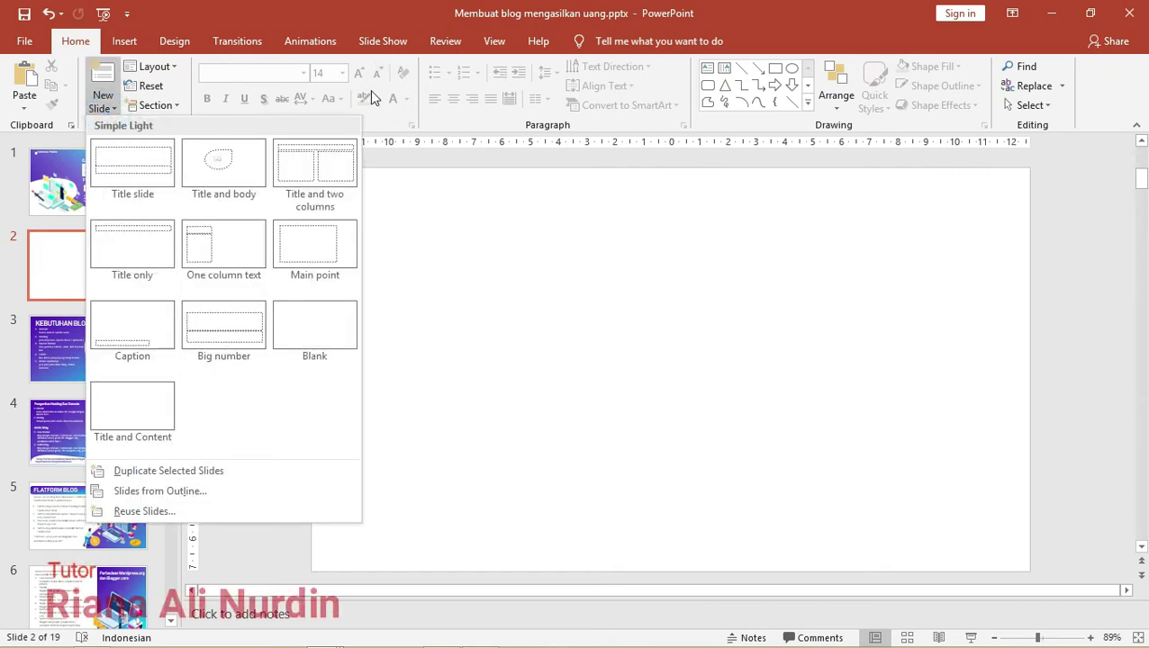
click(493, 41)
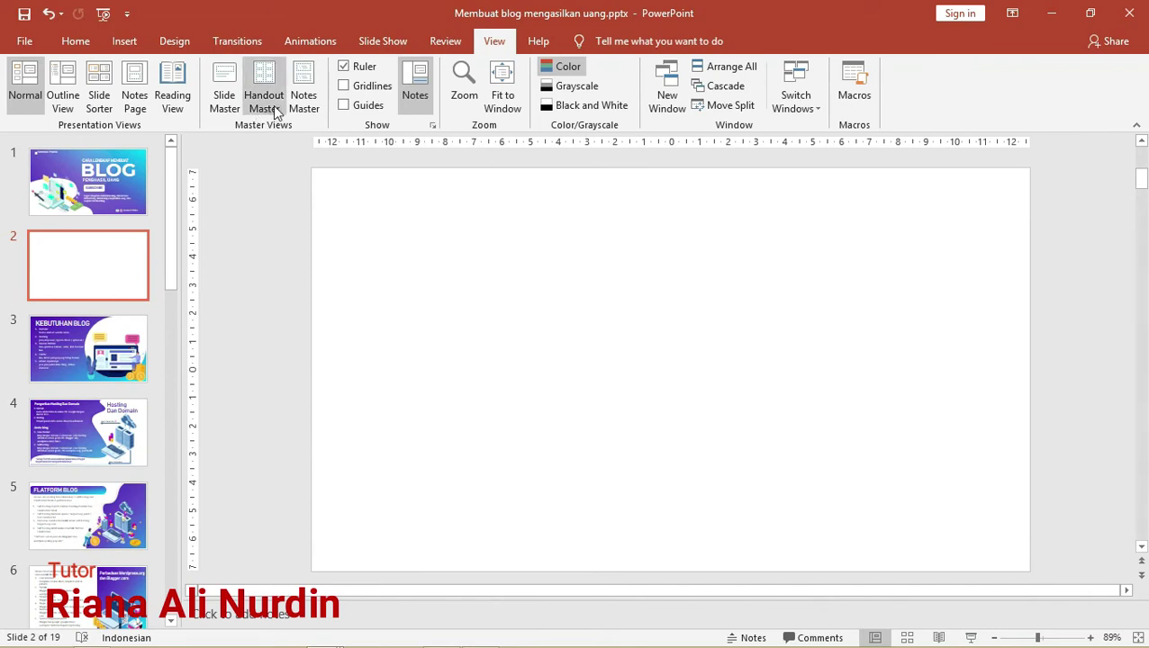
click(224, 86)
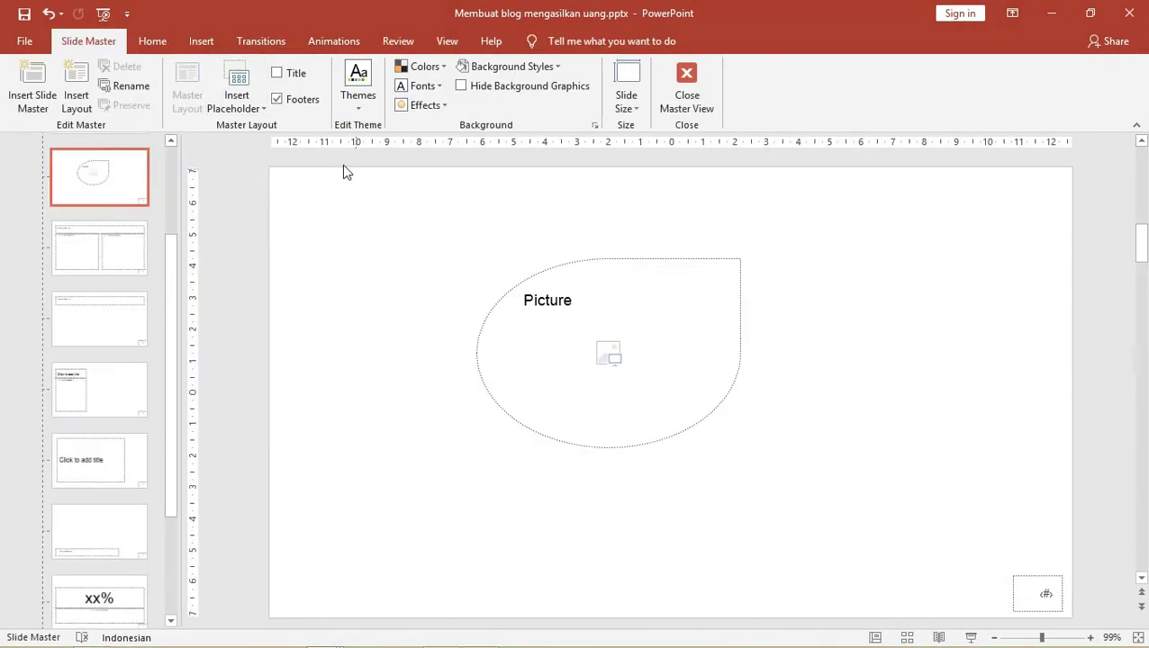
click(155, 39)
click(101, 44)
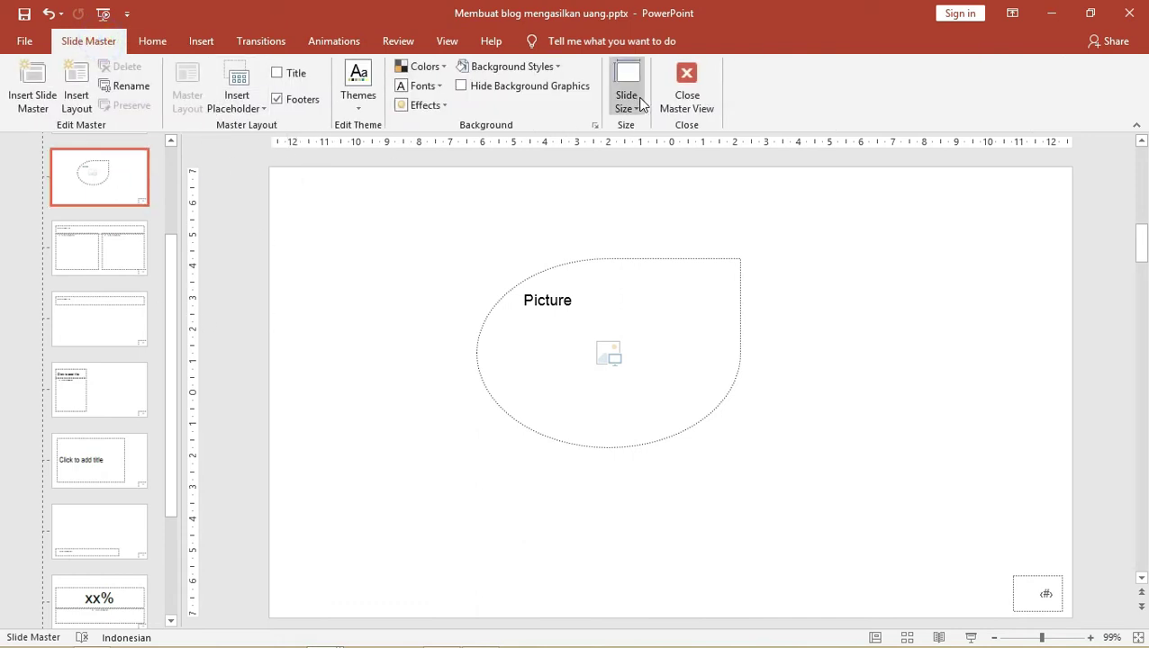
click(703, 87)
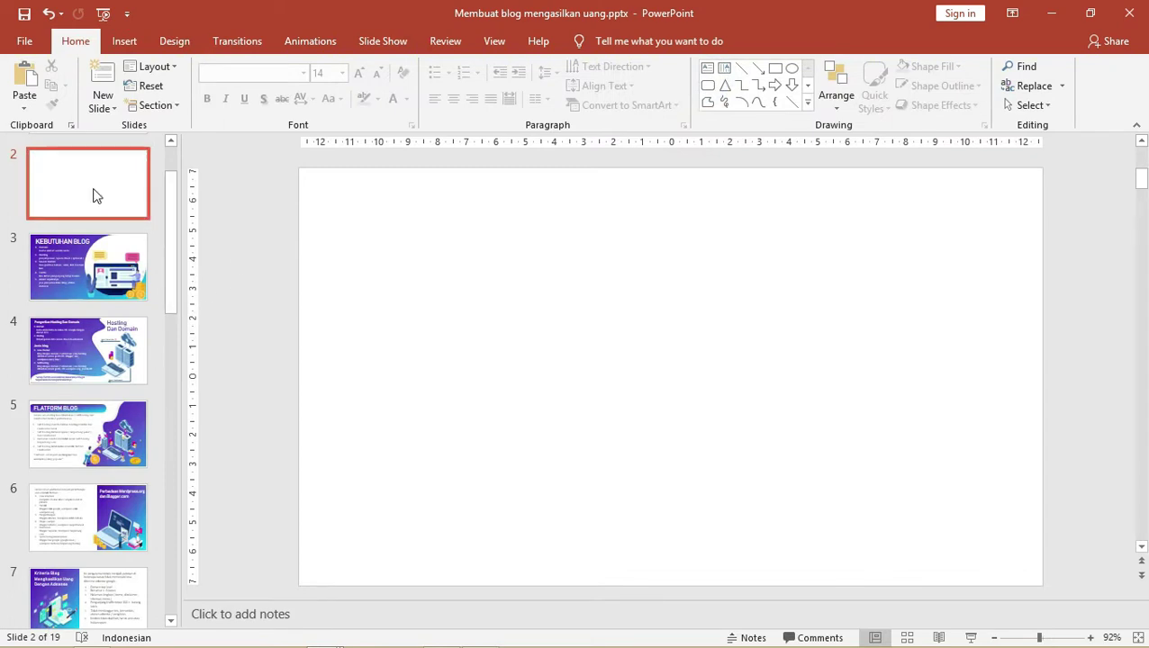
- Marquee-select items on slide 1 of the template and delete a selected element
scroll(104, 288, up, 1)
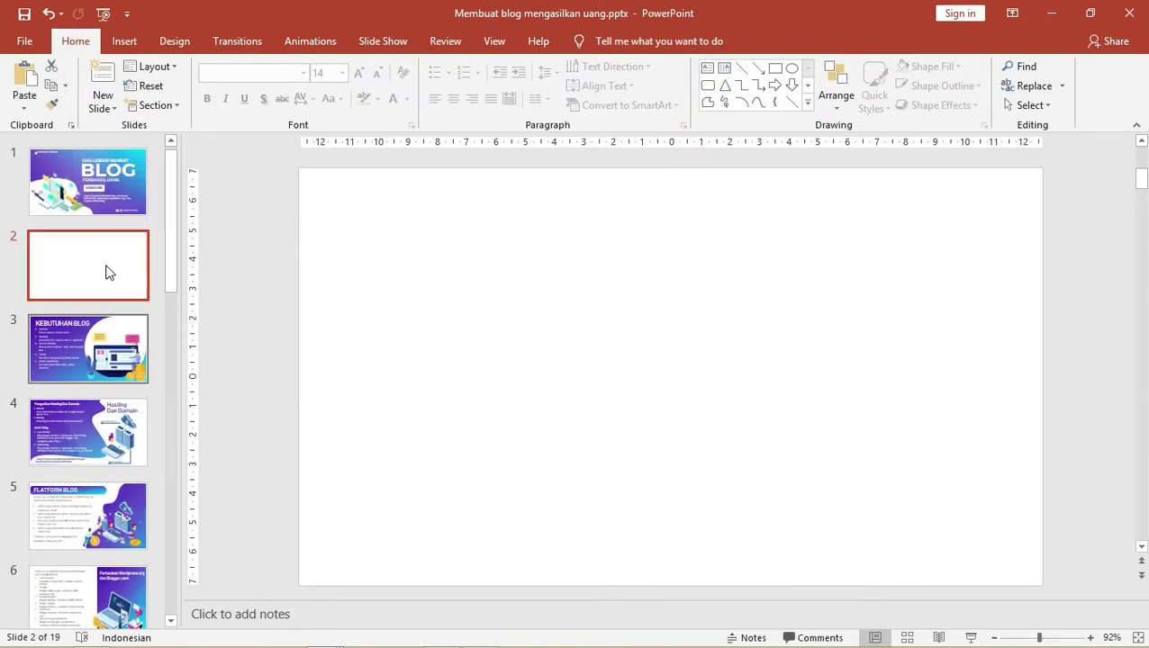
click(105, 209)
mouse_move(276, 169)
mouse_down()
mouse_move(837, 530)
mouse_move(837, 551)
mouse_up()
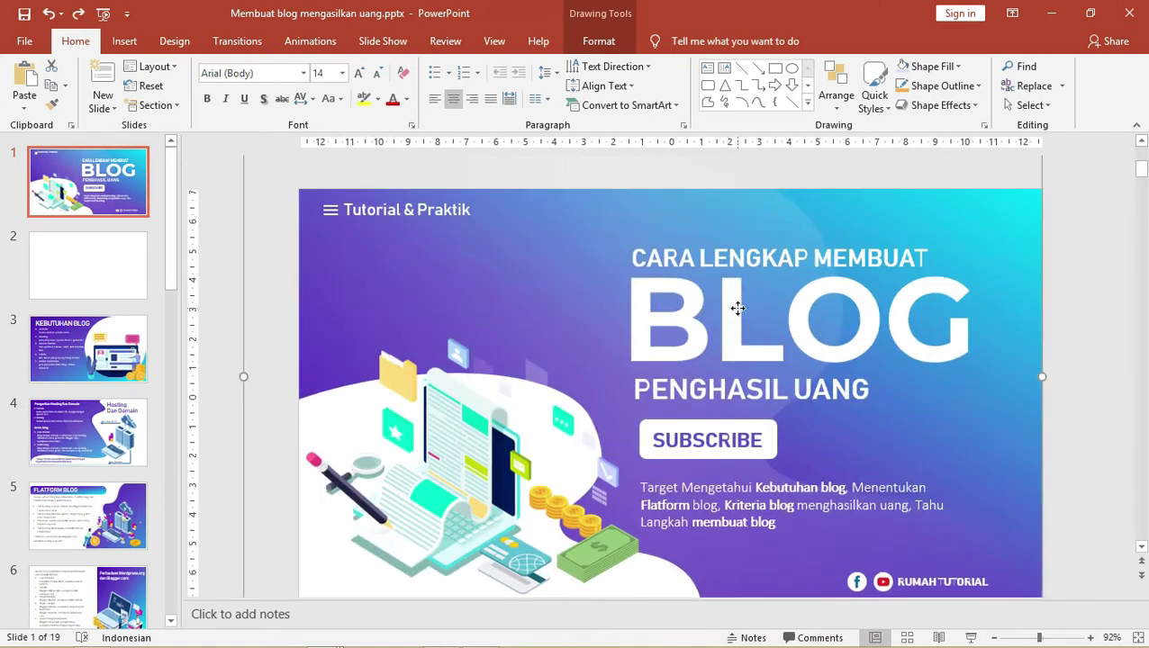
click(903, 307)
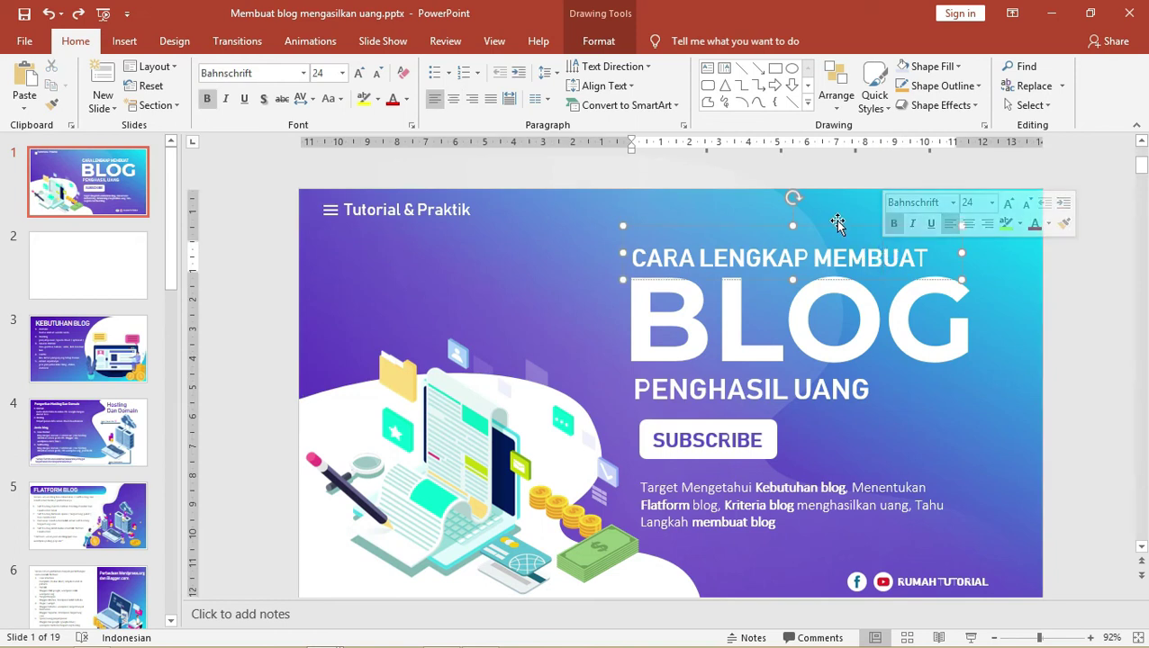
key(Delete)
click(834, 278)
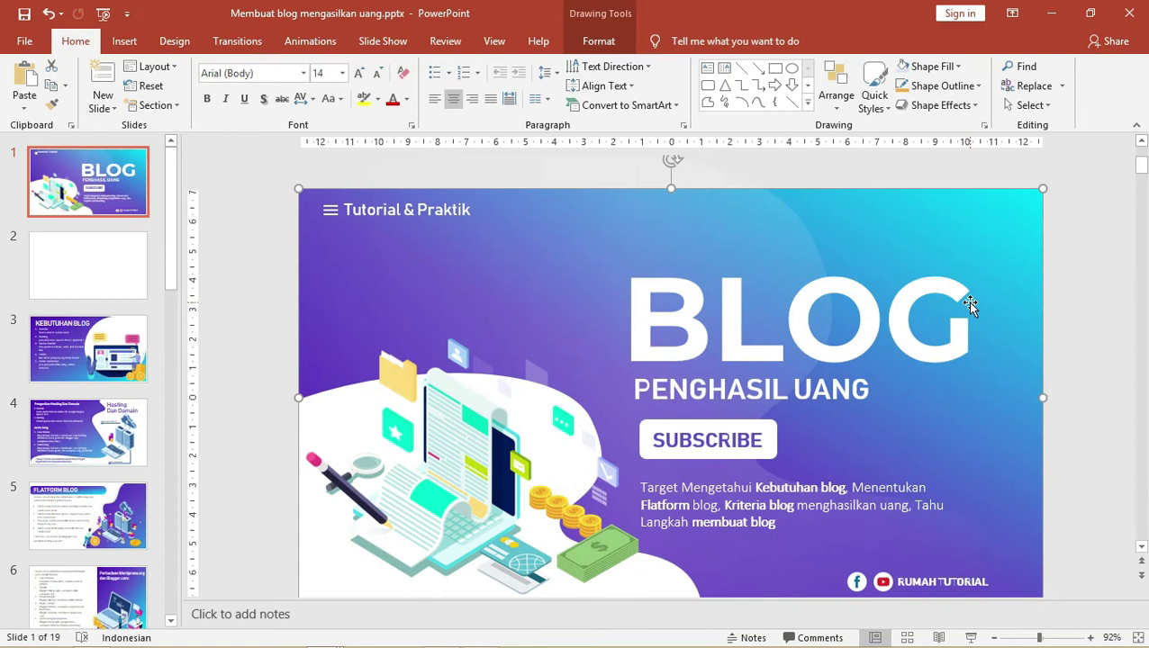
right_click(794, 235)
click(887, 412)
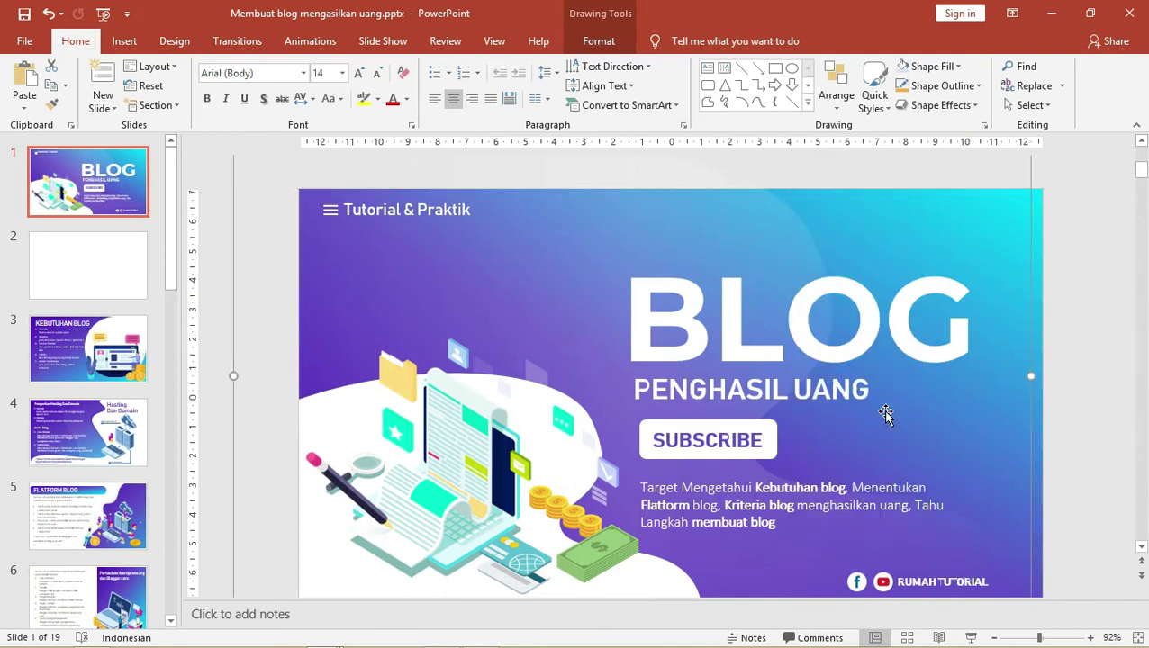
click(1062, 302)
click(942, 293)
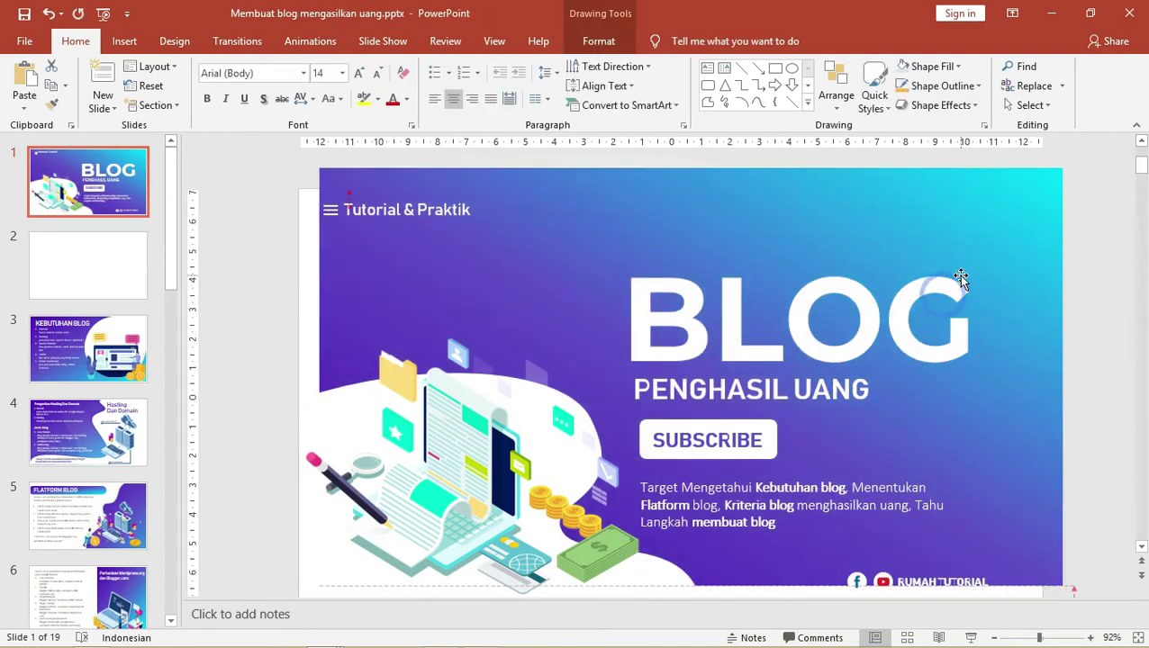
click(536, 407)
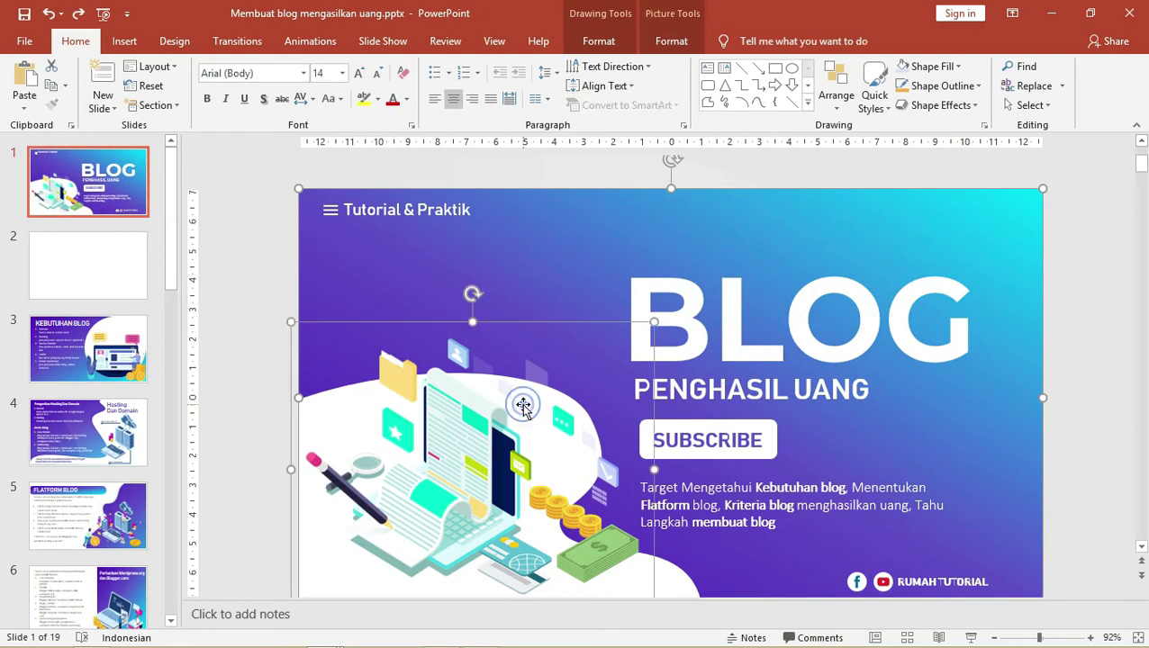
click(242, 253)
- Marquee-select part of the slide again and delete another selected element
scroll(260, 300, down, 4)
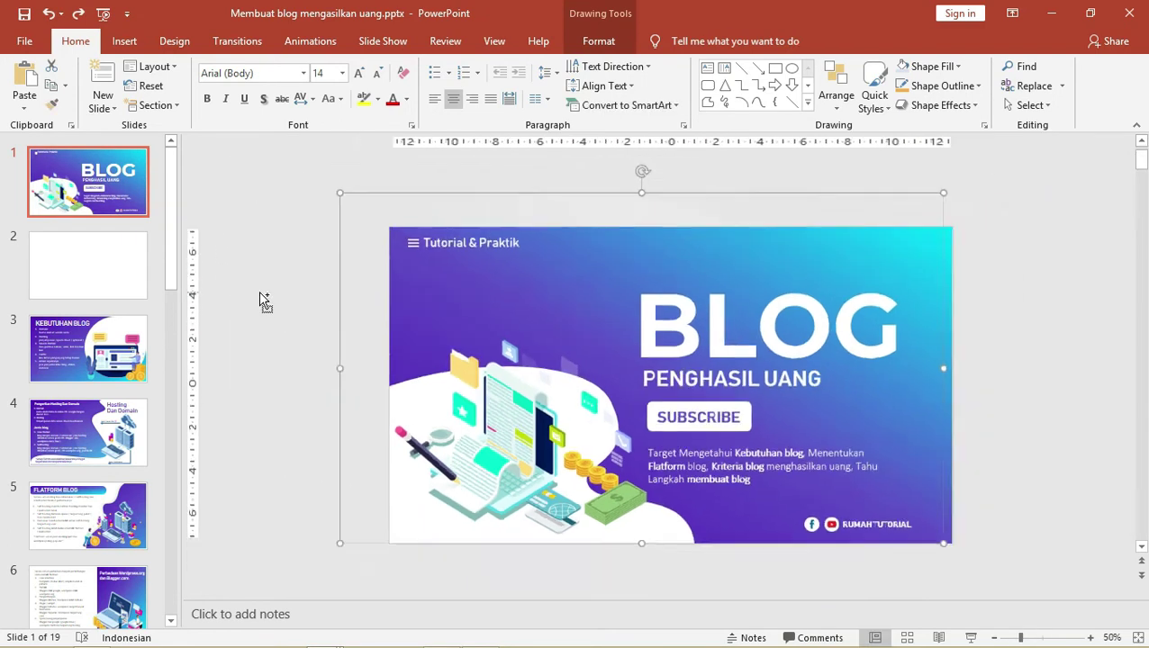
drag(299, 207, 941, 527)
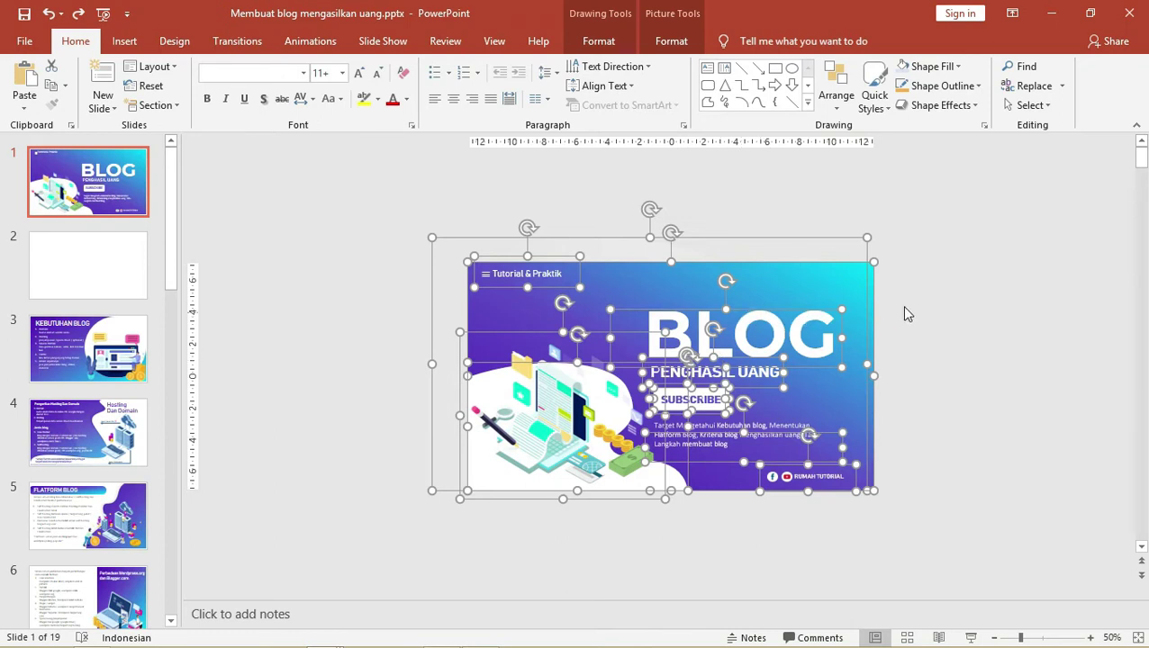
shift+click(836, 312)
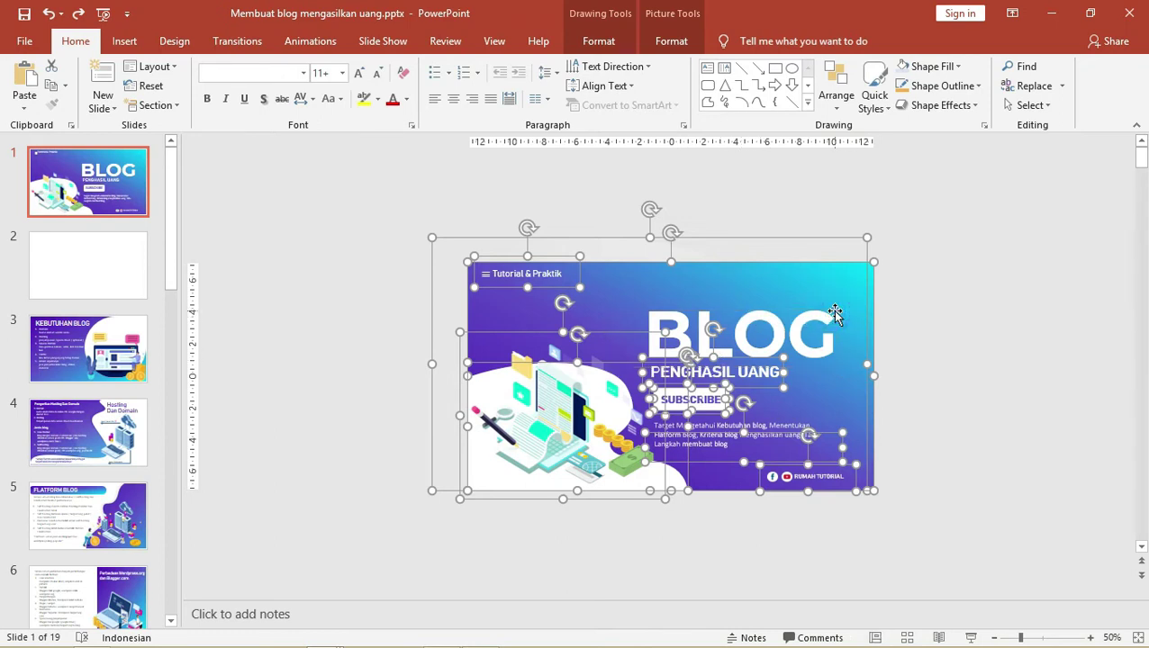
click(836, 313)
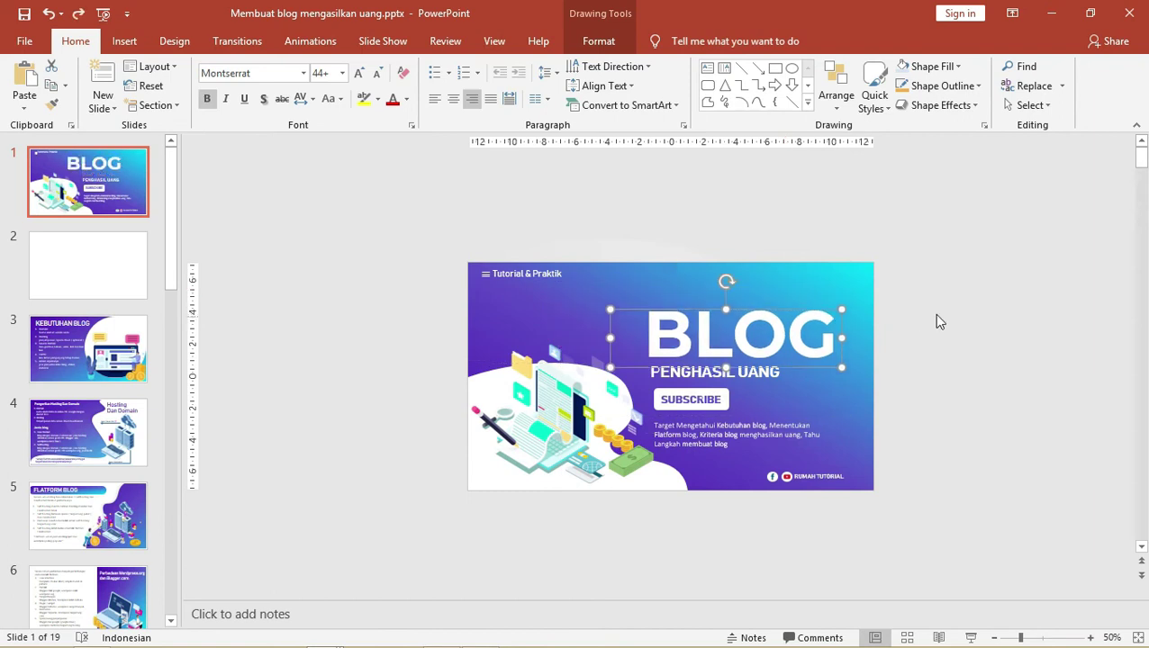
key(Delete)
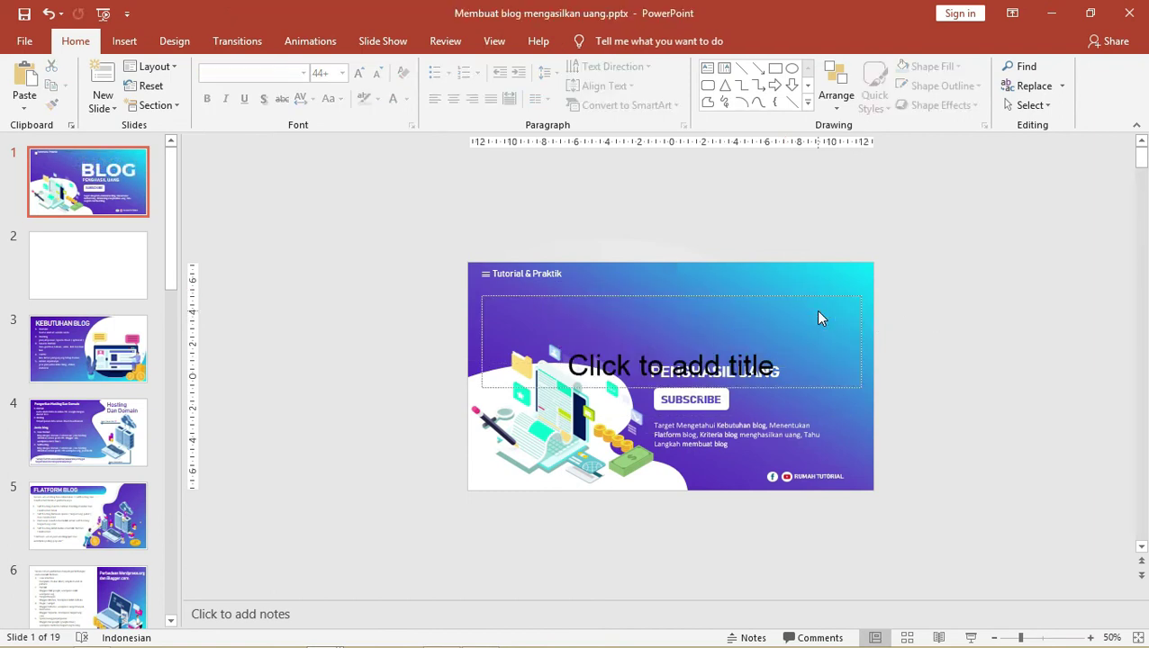
click(744, 383)
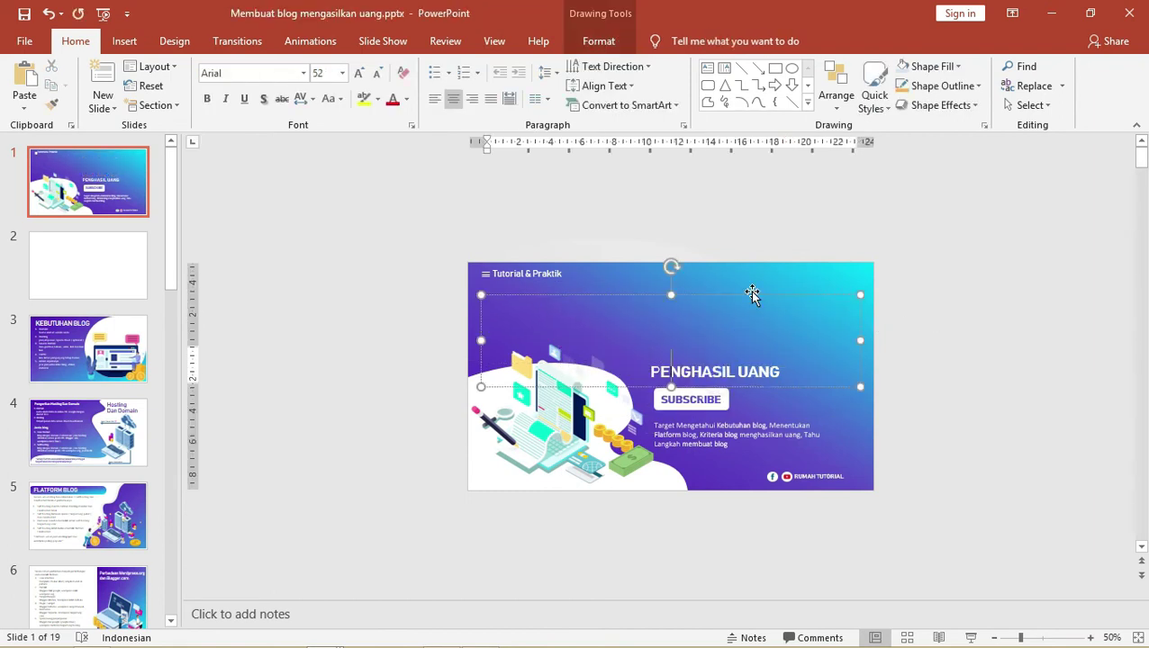
key(Escape)
key(Escape)
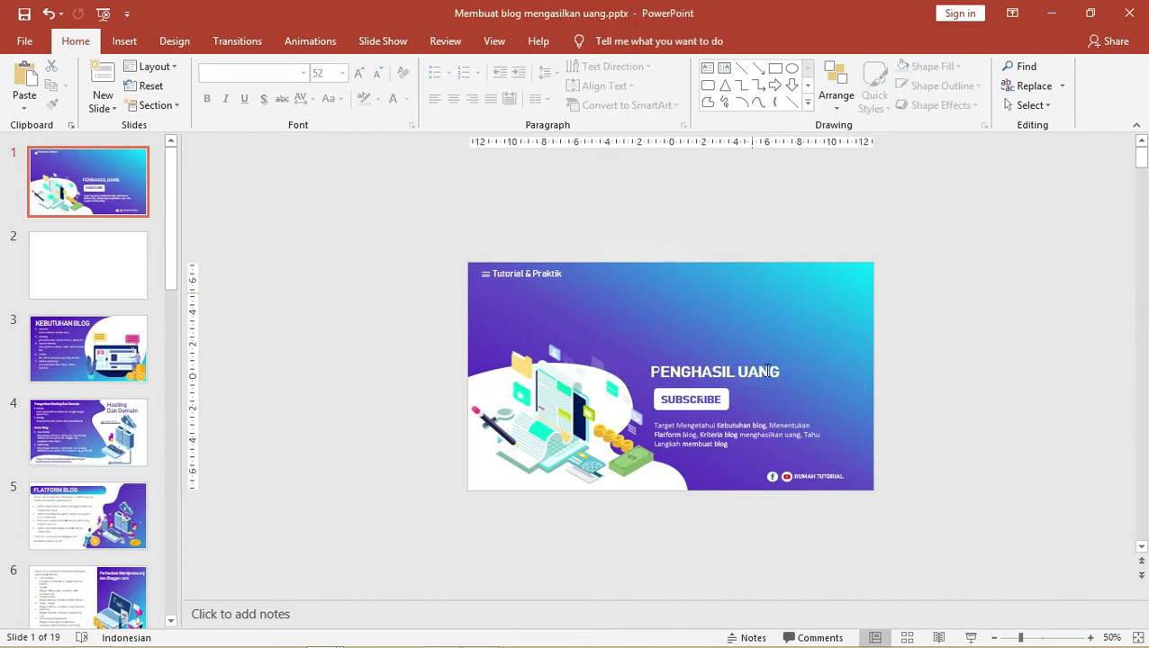
- Delete the PENGHASIL UANG title, the description text box and the laptop illustration
click(742, 356)
drag(743, 356, 742, 356)
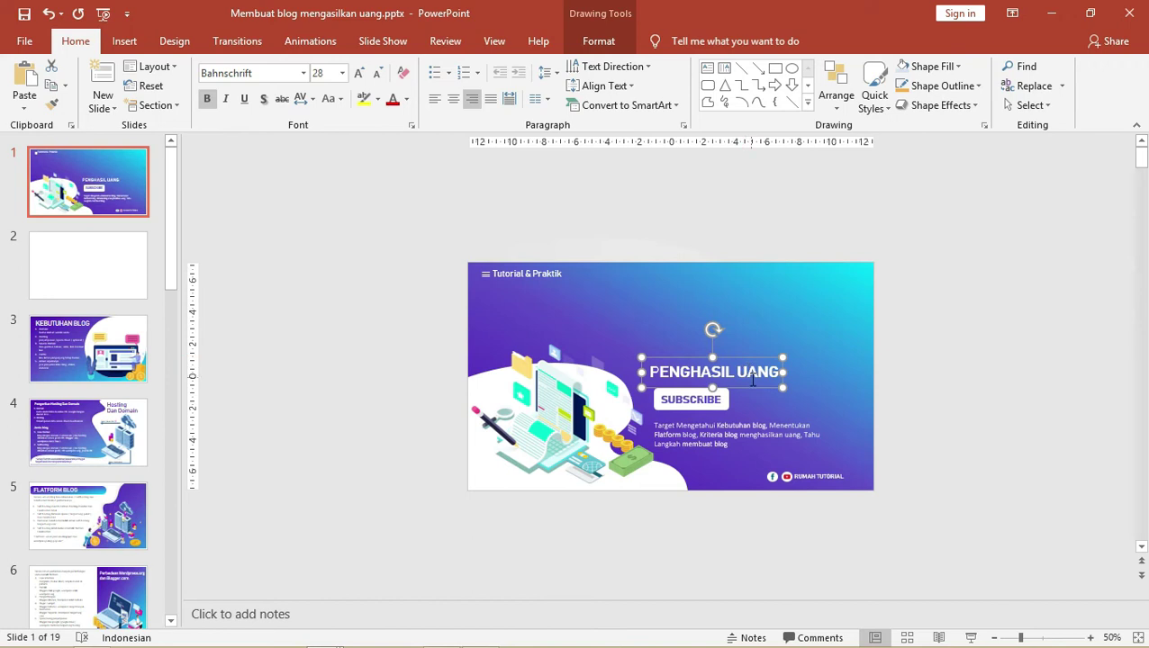
key(Delete)
click(766, 426)
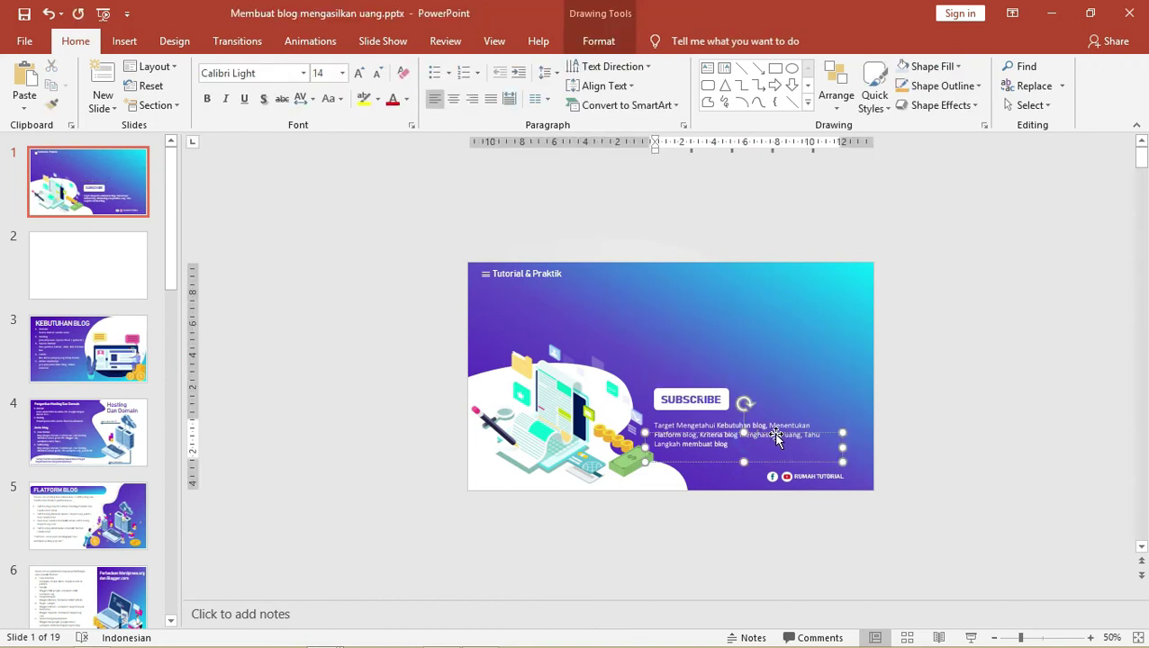
click(776, 438)
key(Delete)
click(953, 441)
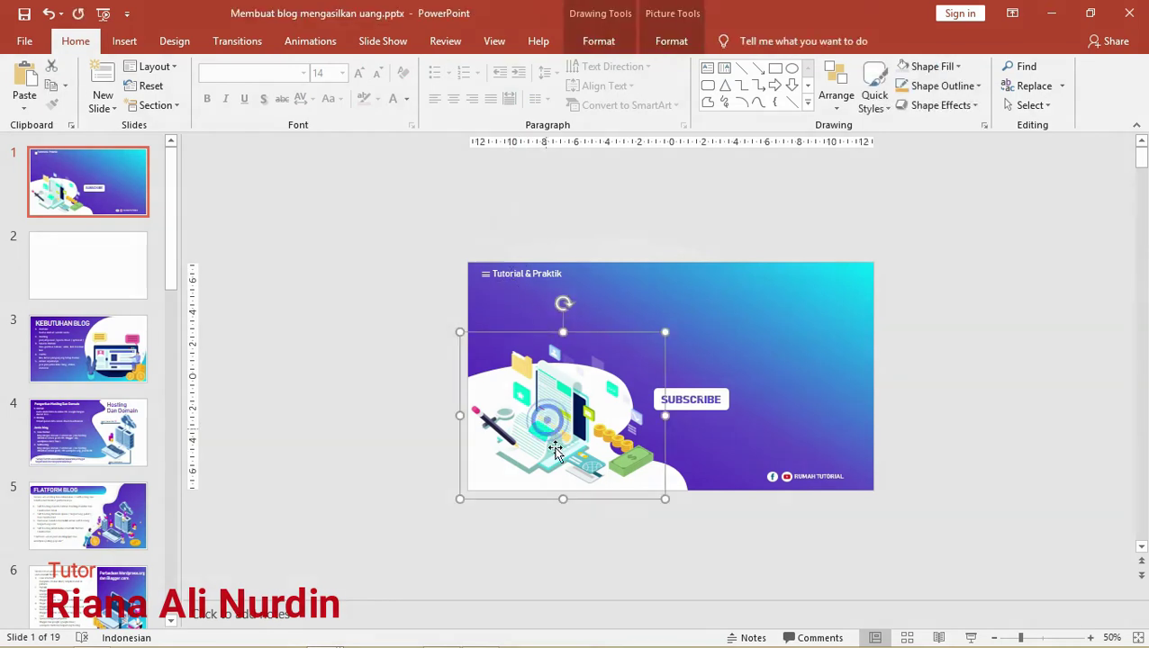
drag(547, 448, 490, 430)
key(Delete)
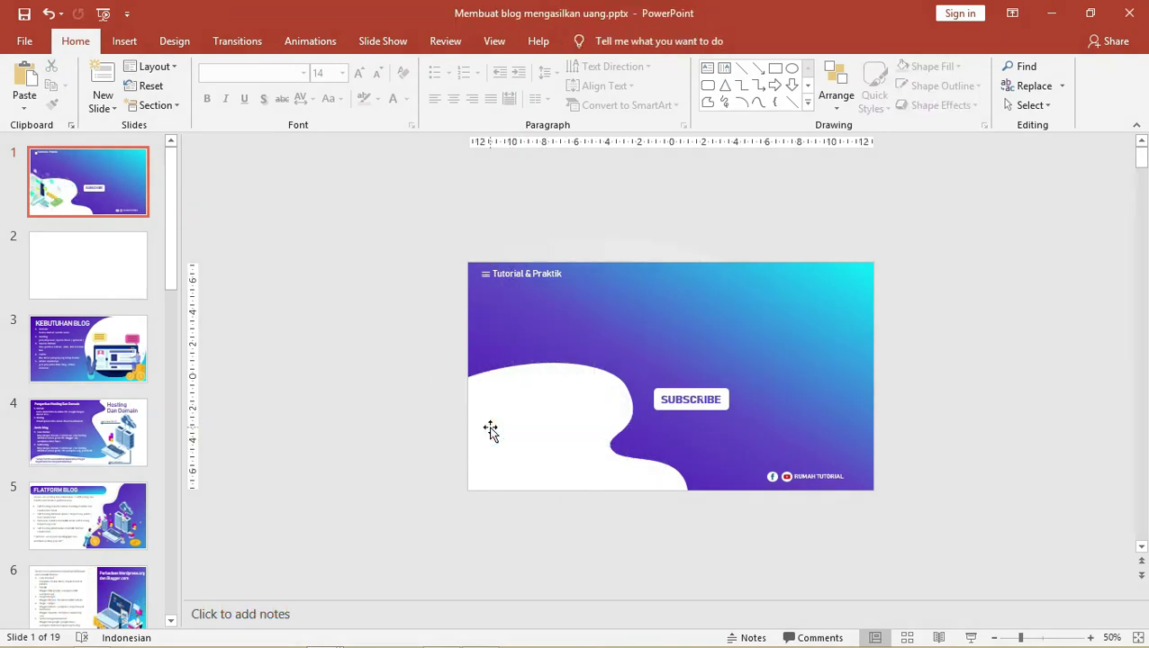
- Select the remaining footer logo, Tutorial & Praktik header, SUBSCRIBE box and background shapes to check them
click(816, 469)
click(918, 479)
drag(910, 513, 752, 462)
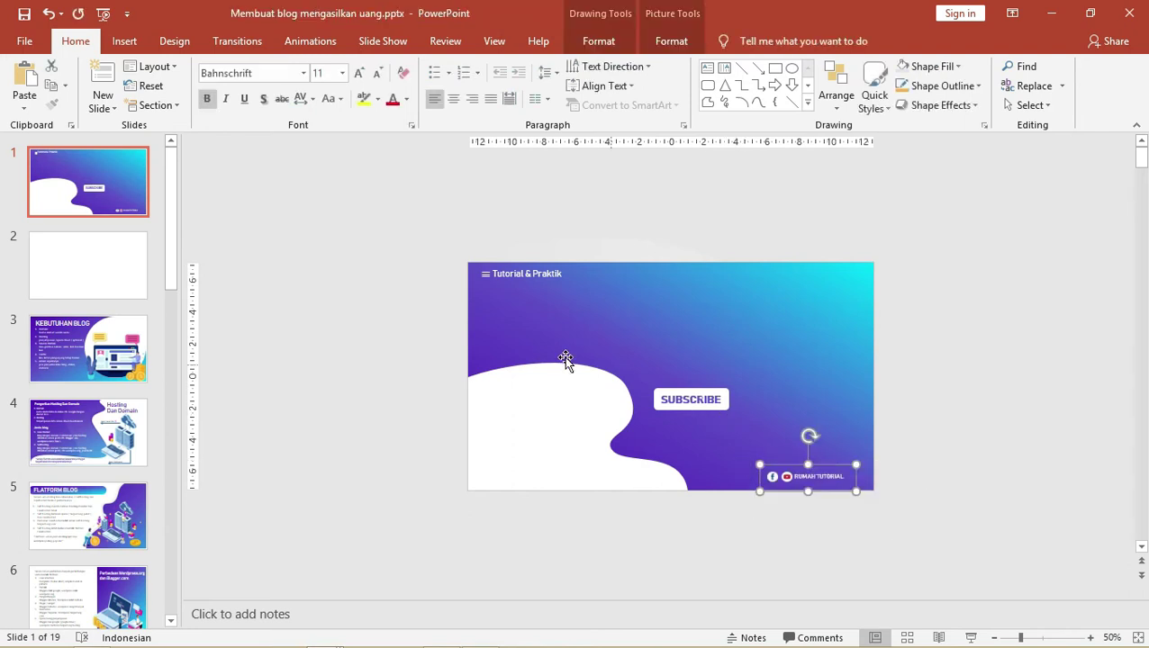
click(430, 227)
drag(402, 234, 732, 290)
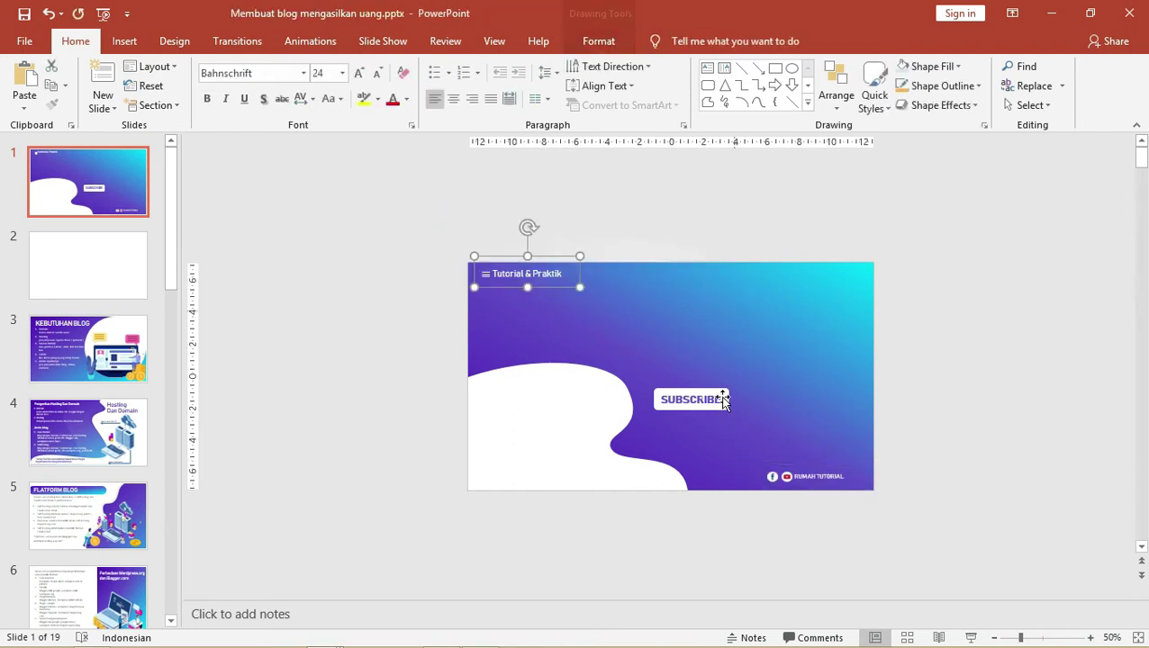
click(718, 397)
click(717, 397)
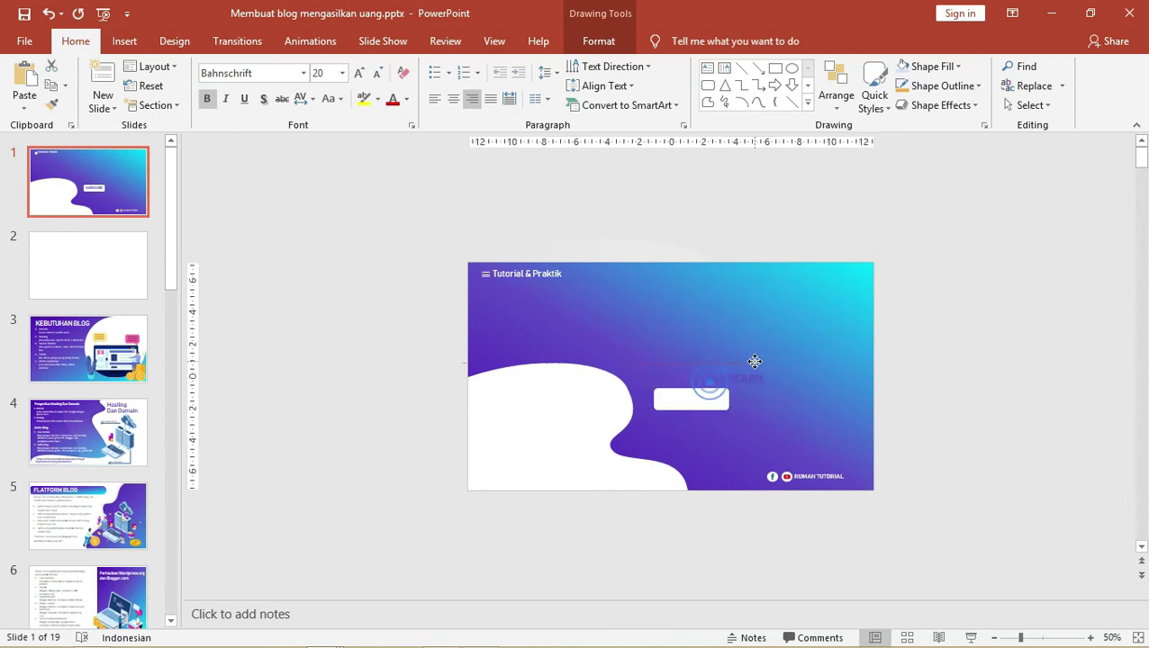
click(661, 233)
click(629, 244)
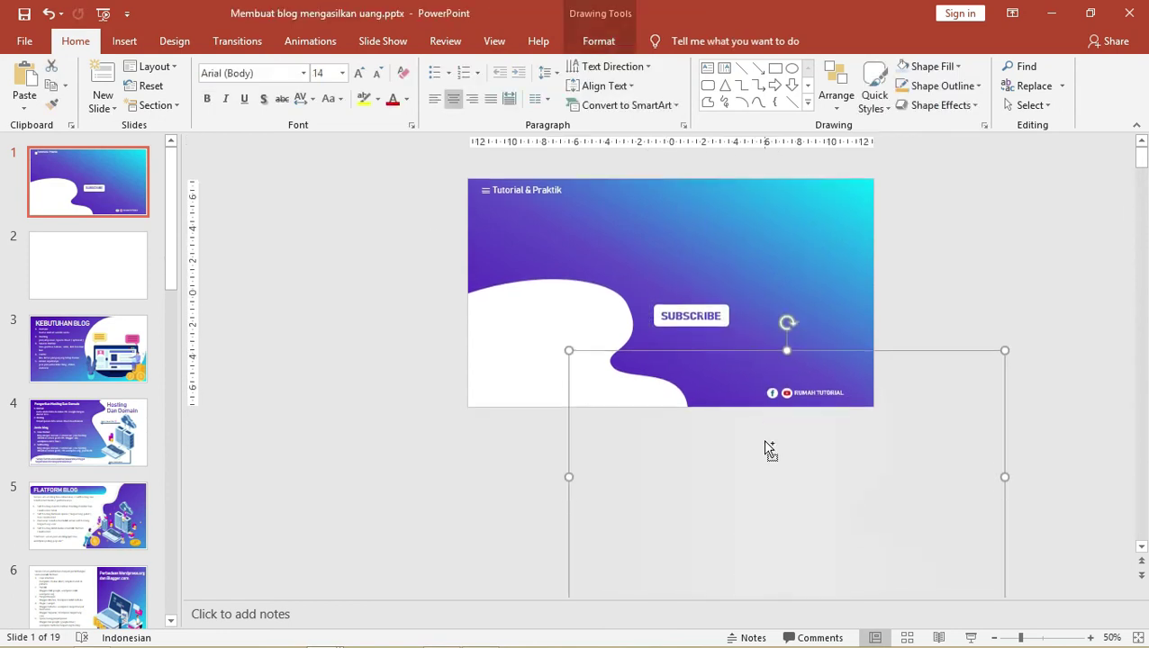
click(698, 209)
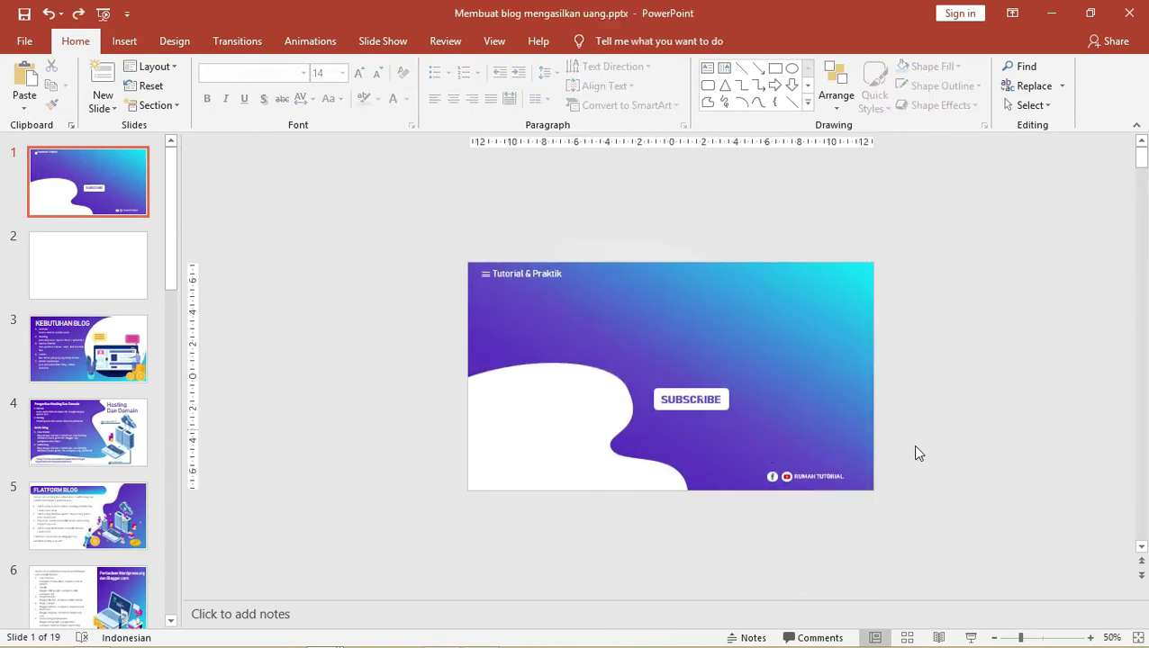
- Group all remaining shapes on slide 1 and copy the group
drag(983, 536, 355, 188)
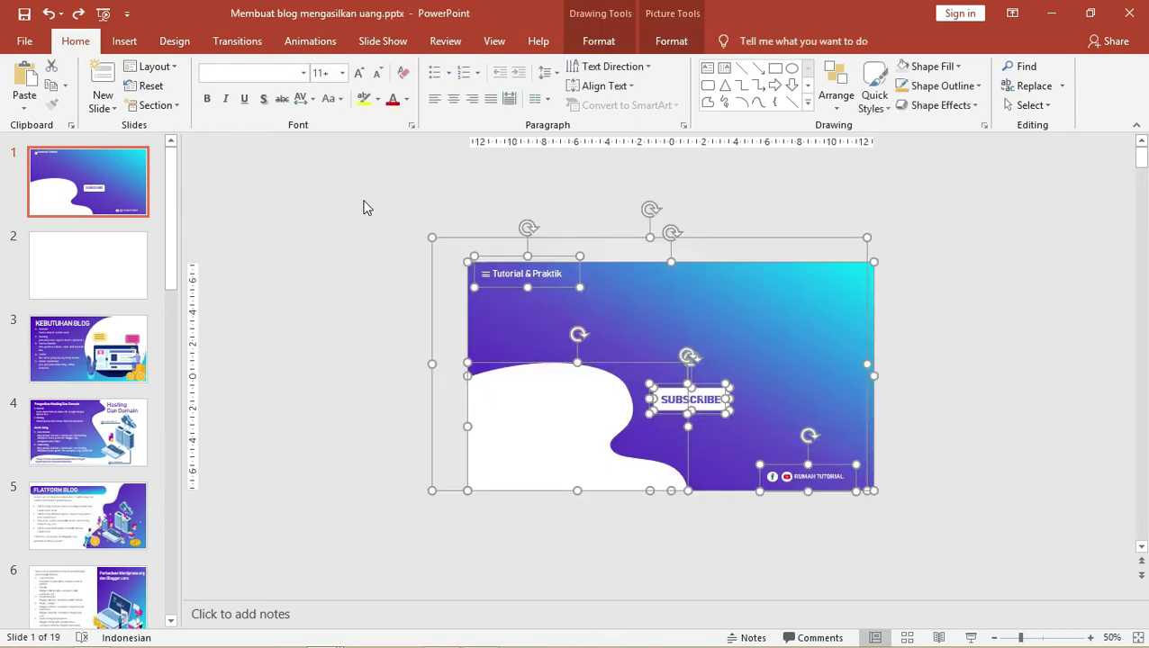
key(ctrl+g)
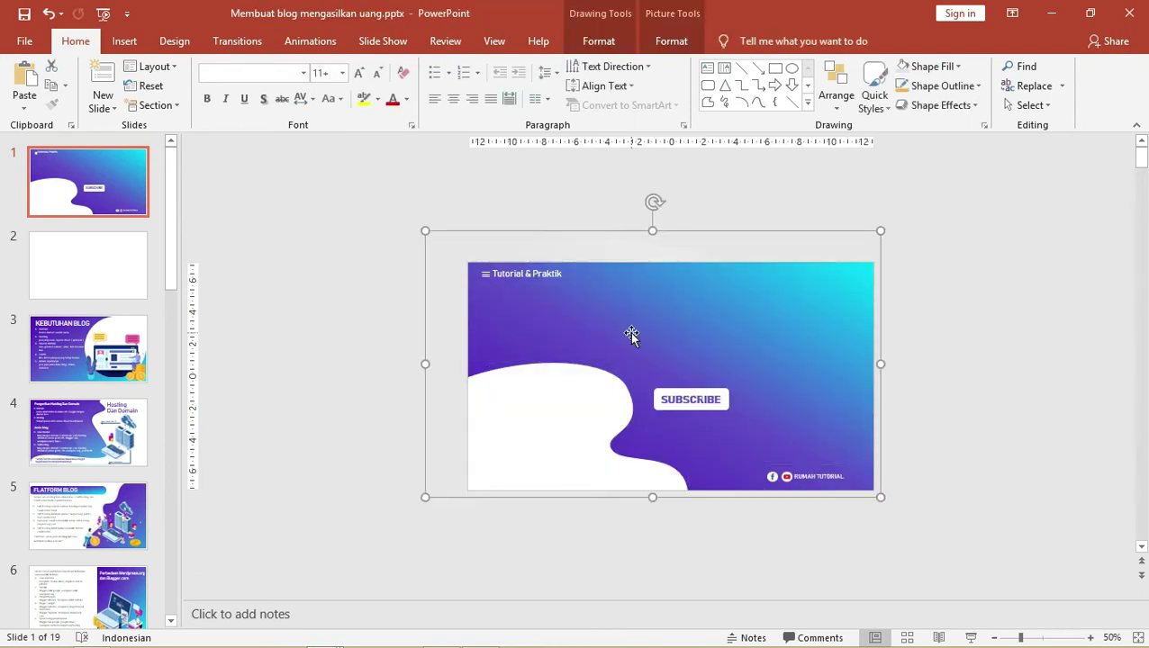
right_click(633, 335)
click(674, 364)
- In Slide Master view, insert a new Title Only layout and paste the copied design onto it
click(494, 40)
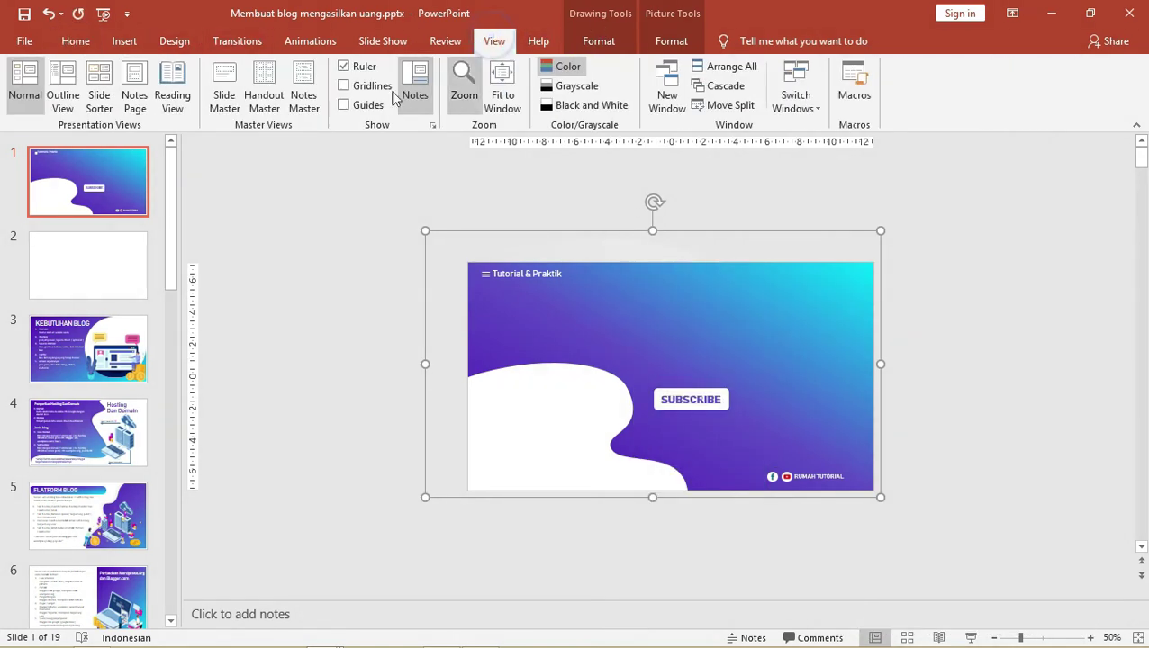
click(232, 93)
click(121, 247)
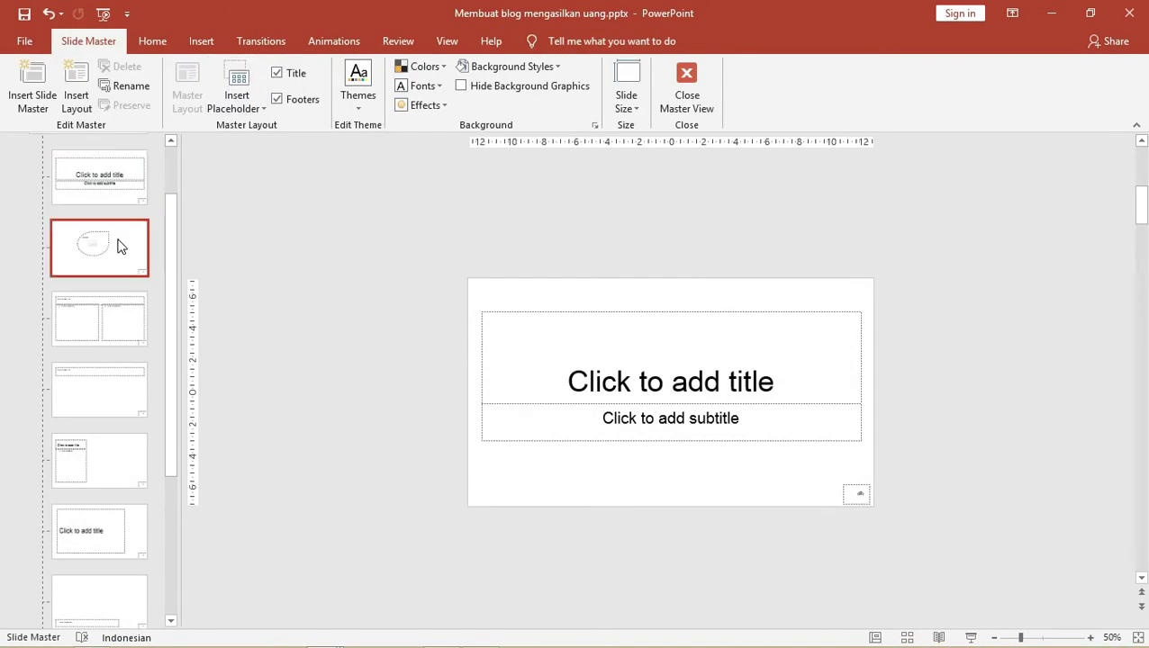
click(77, 98)
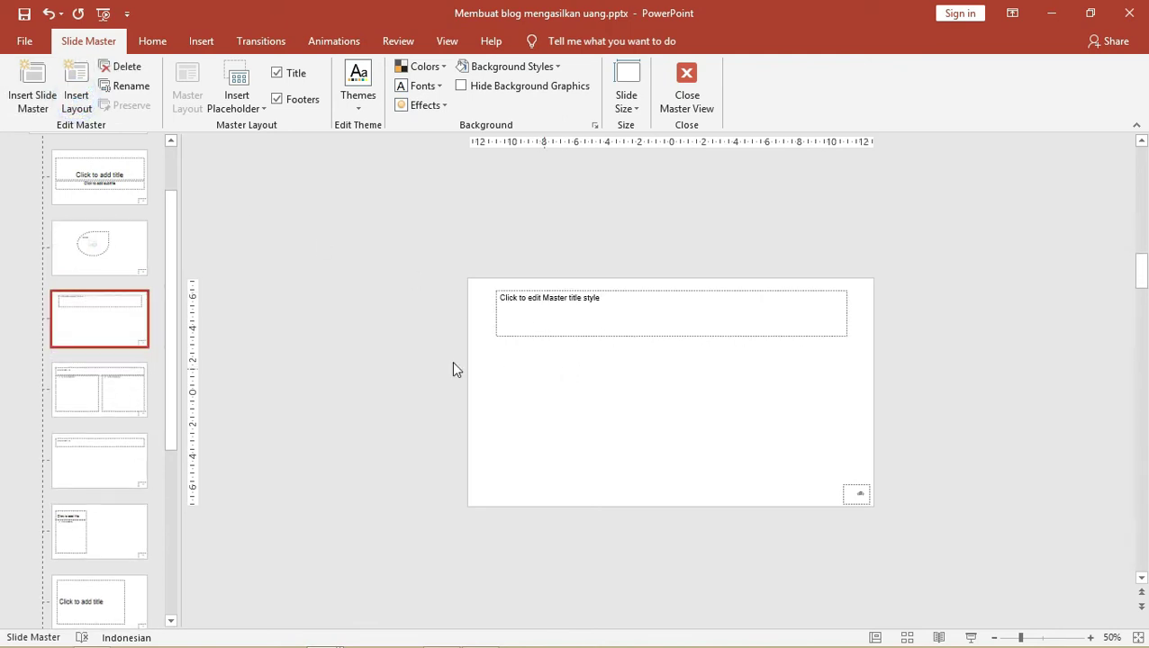
key(ctrl+v)
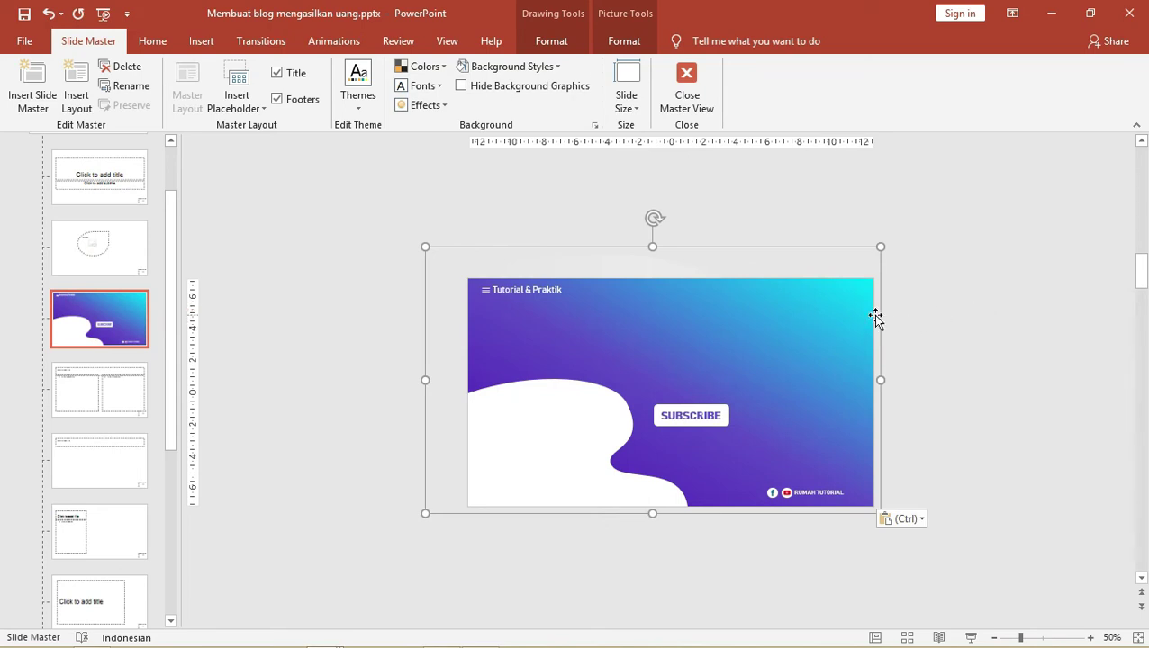
- Ungroup the pasted design into separate objects
click(262, 178)
click(595, 300)
right_click(595, 301)
mouse_move(648, 397)
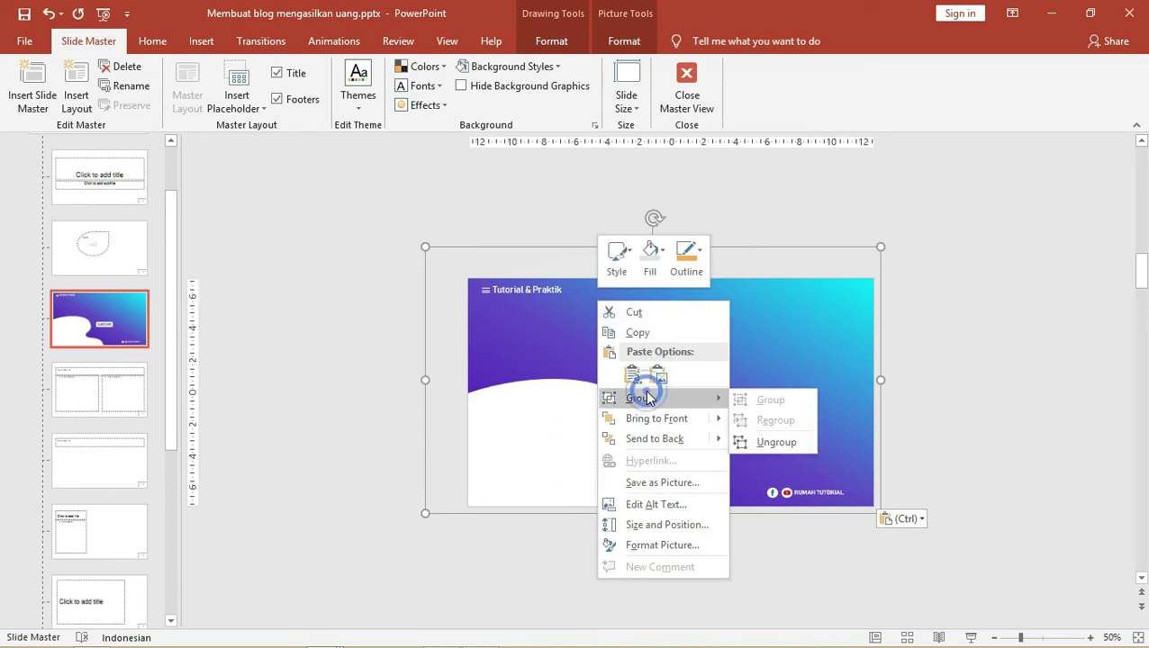
click(769, 440)
- Change the background gradient shape's stacking order so the title placeholder shows above the design
click(1018, 327)
click(797, 313)
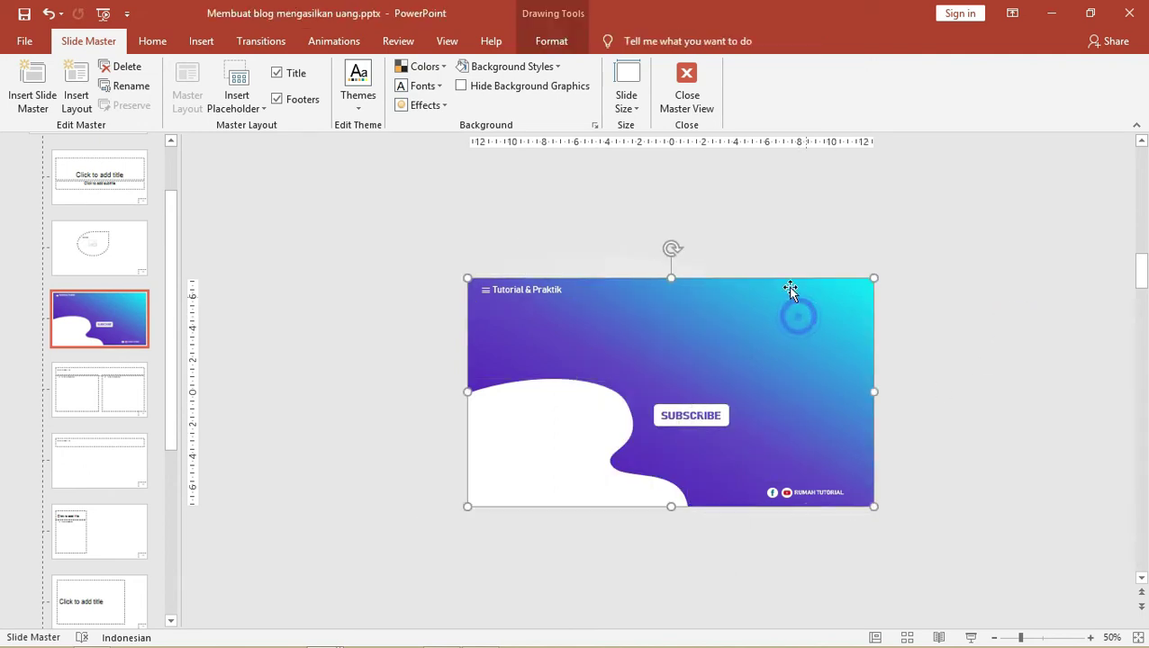
right_click(799, 313)
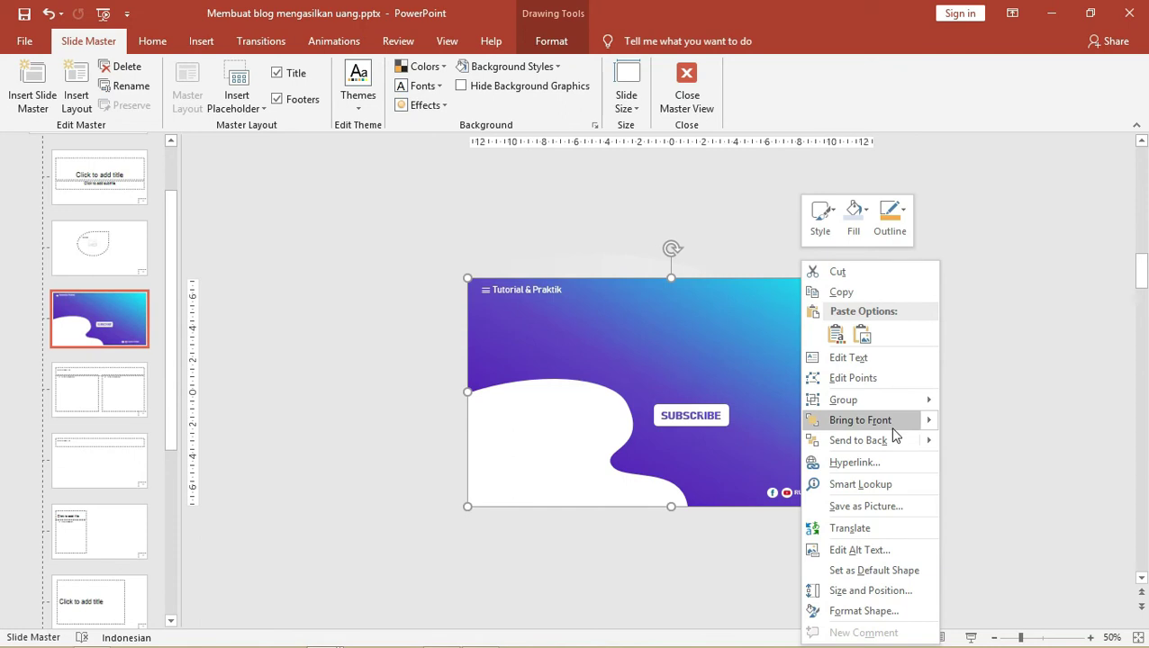
click(893, 419)
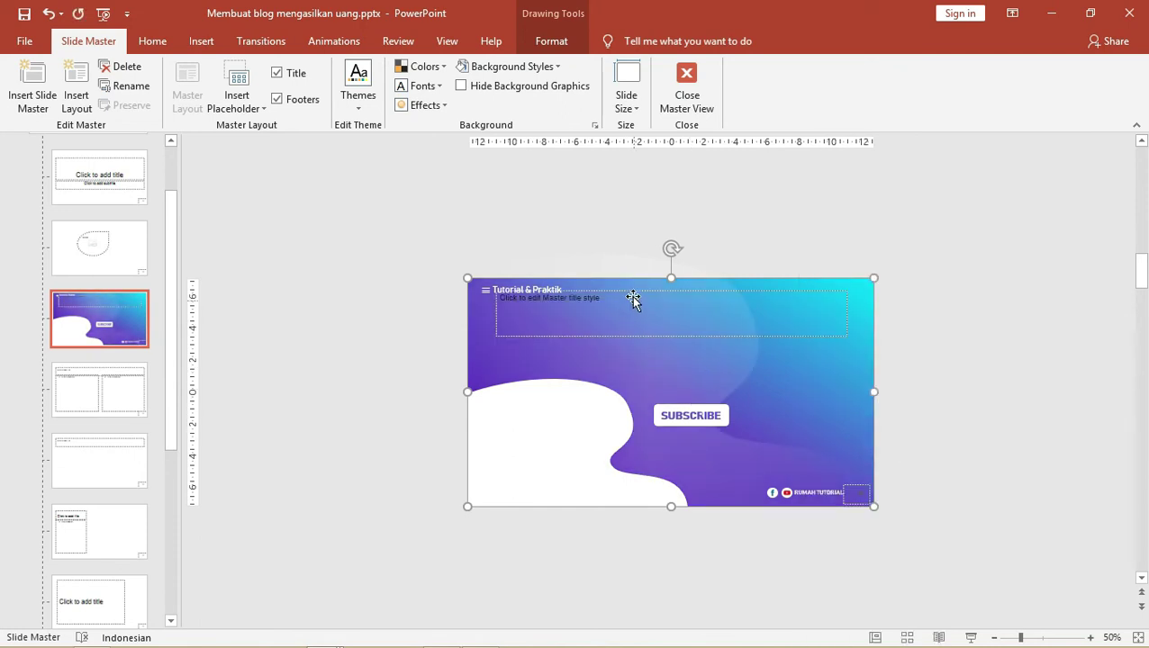
click(554, 251)
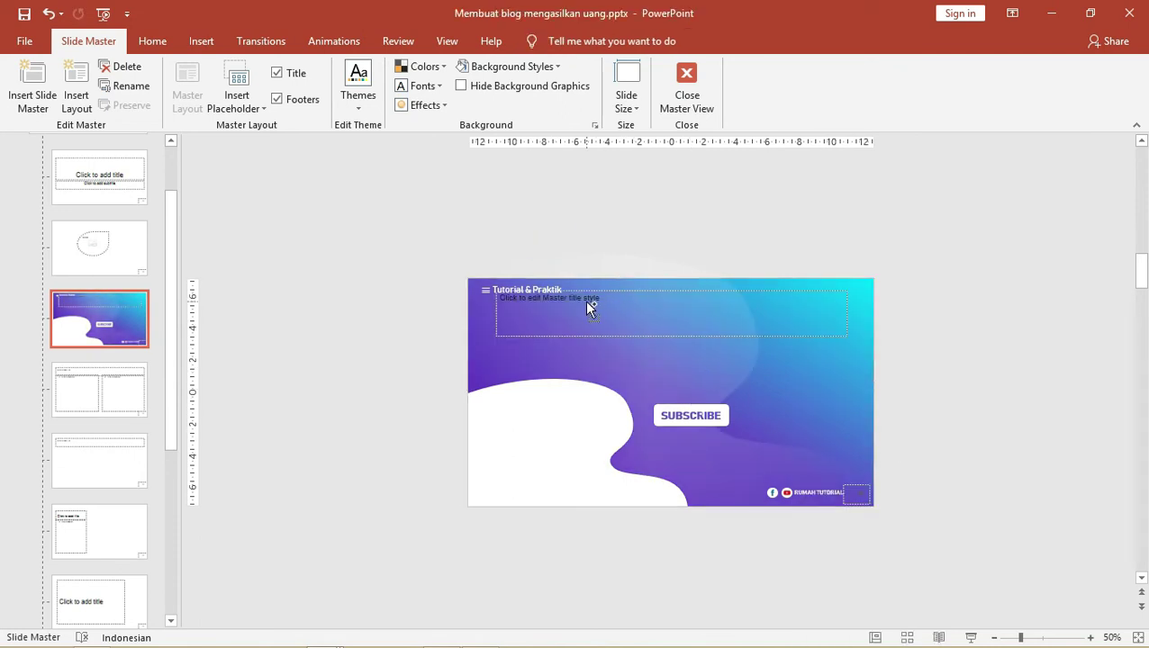
- Enlarge the title placeholder and nudge it down below the Tutorial & Praktik header
ctrl+scroll(585, 299, up, 5)
click(584, 217)
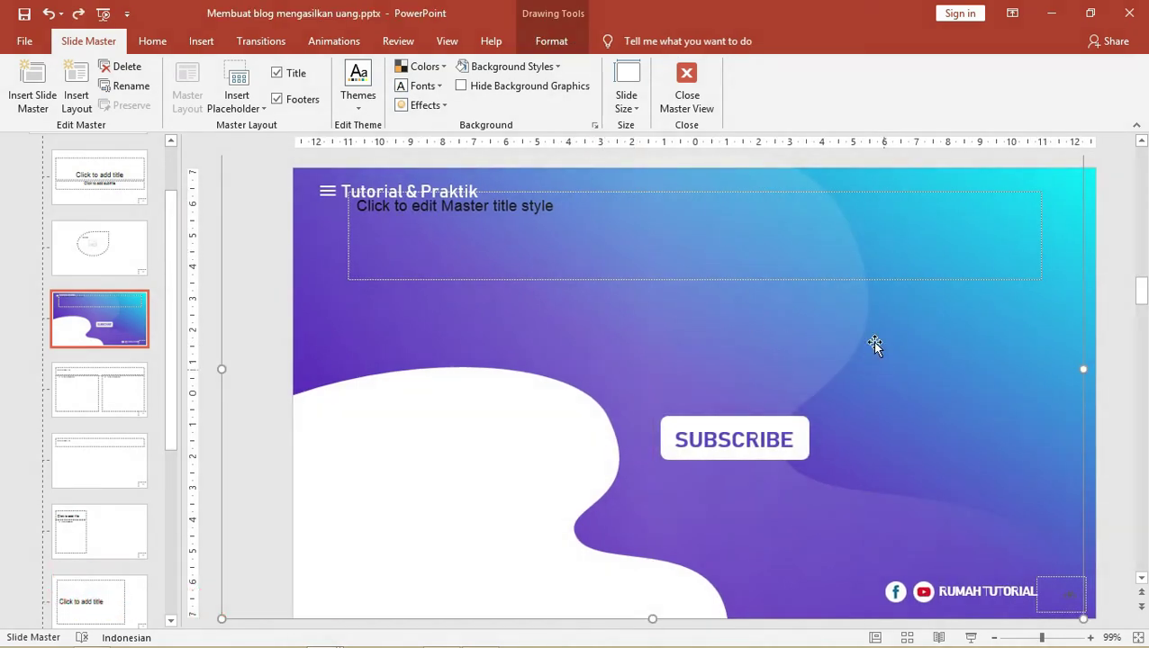
click(1033, 279)
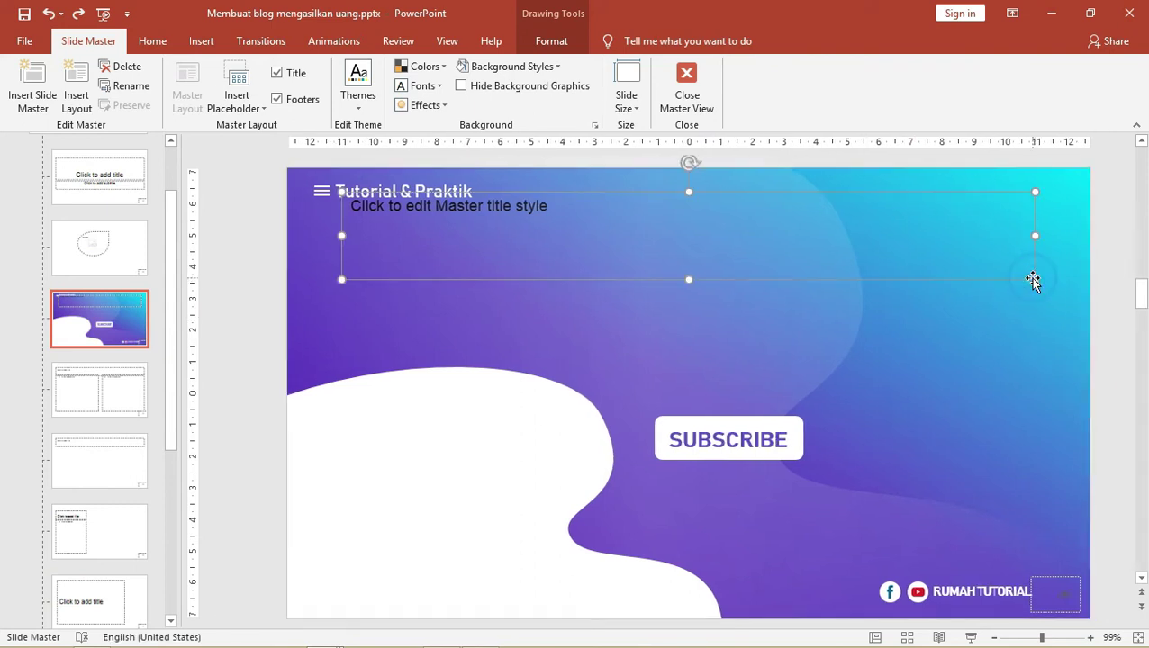
drag(1032, 280, 1047, 313)
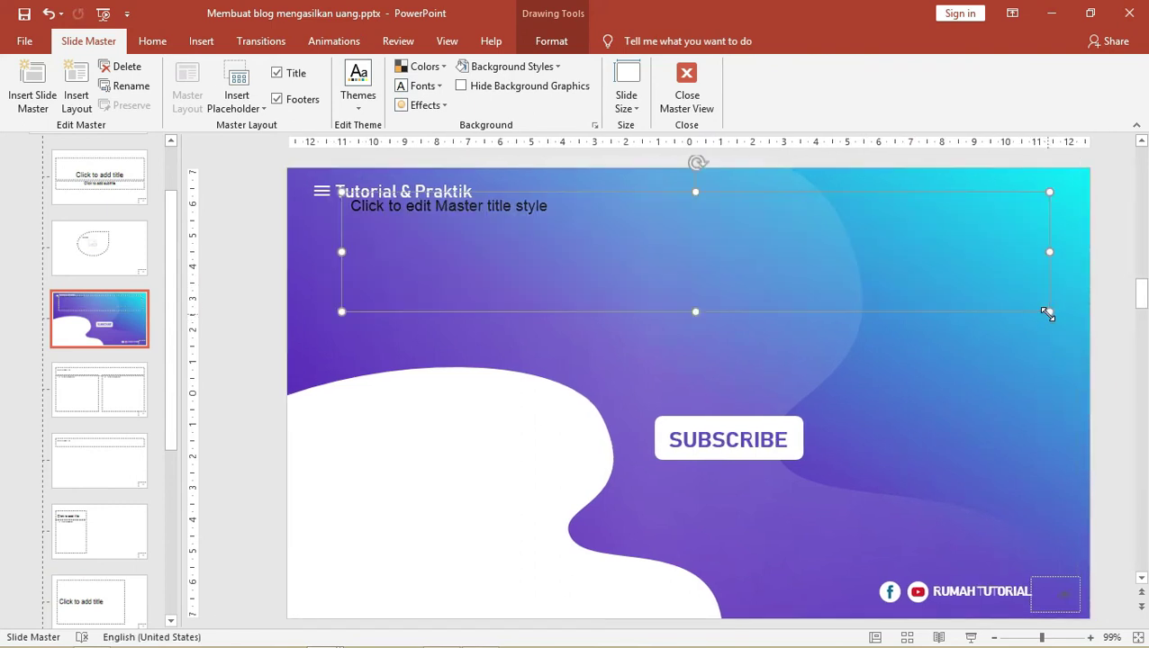
key(Down)
key(Down)
key(Down)
key(Down)
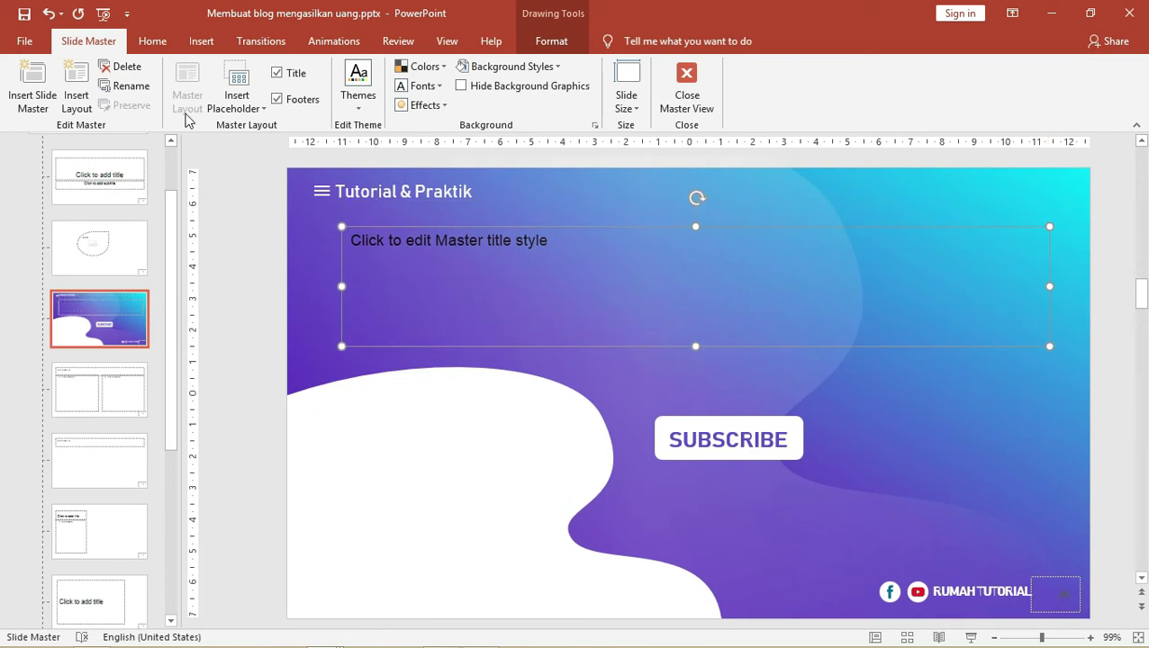
- Add a Picture placeholder to the custom layout, drawn over the lower-left white wave area
click(212, 43)
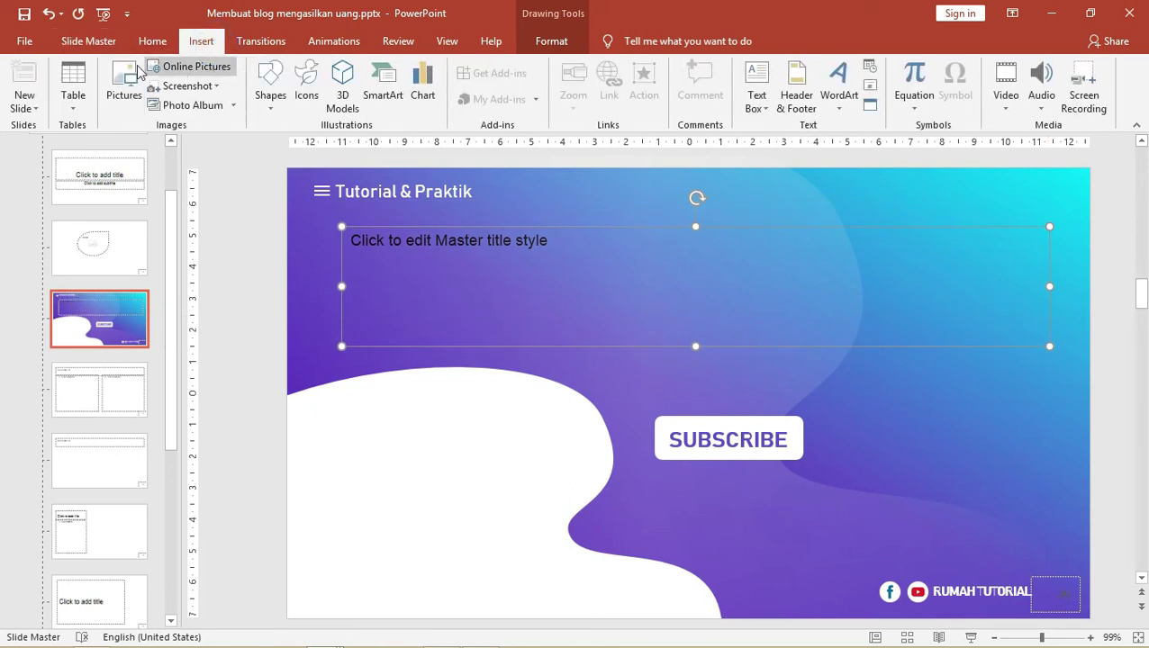
click(108, 42)
click(245, 104)
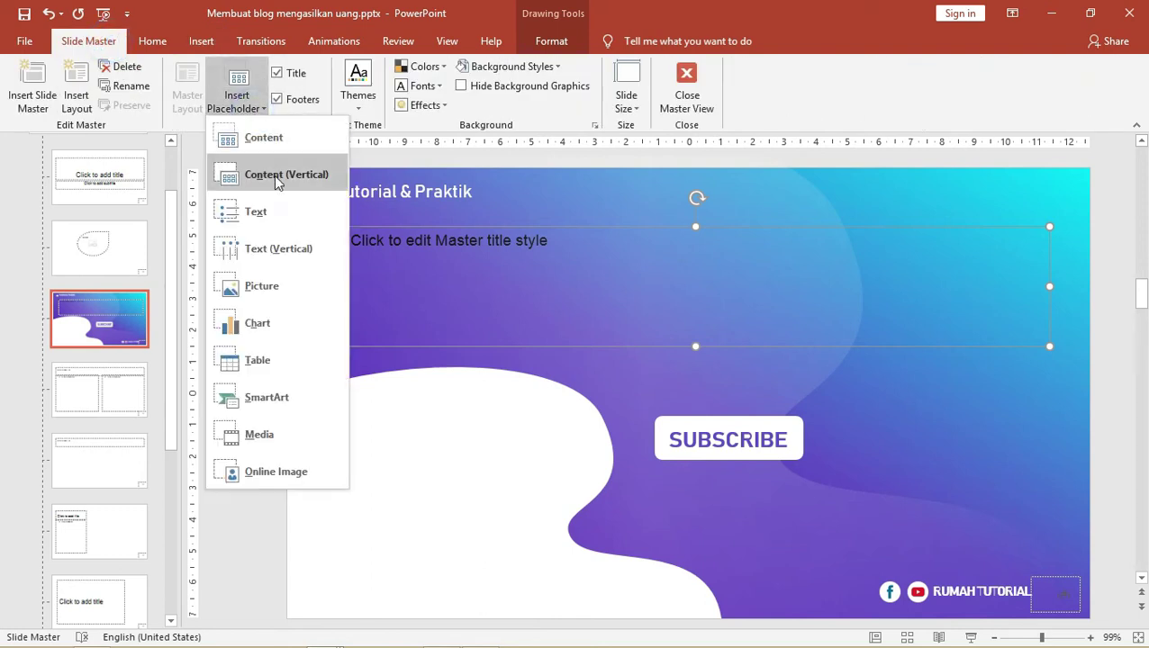
click(257, 288)
drag(317, 392, 631, 606)
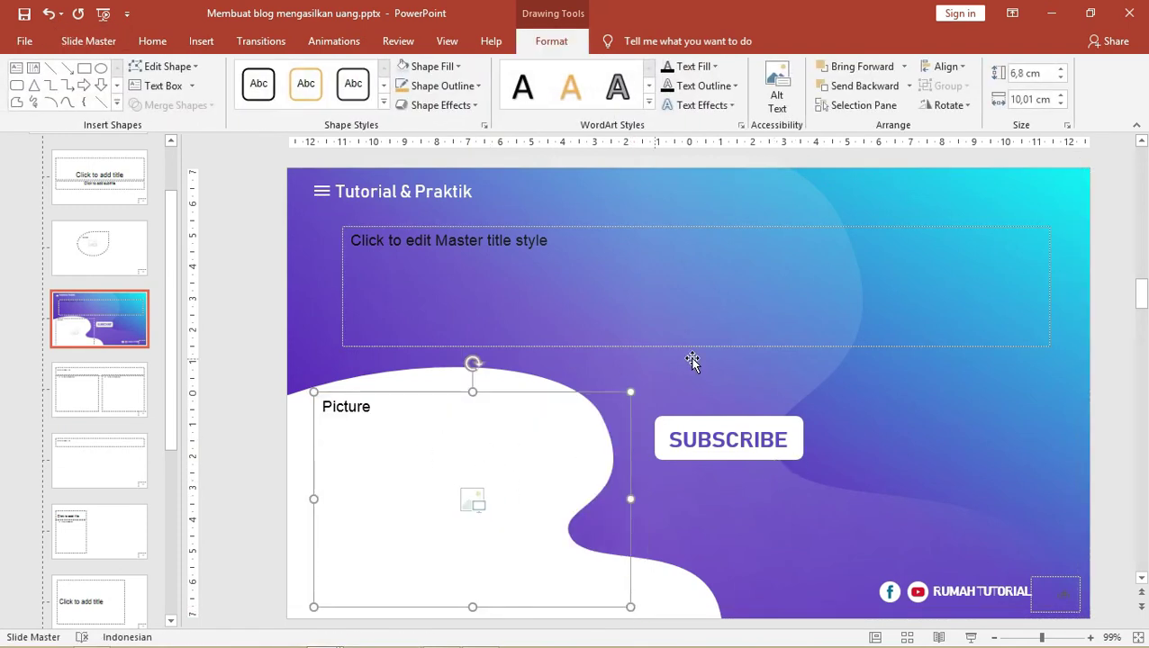
key(Tab)
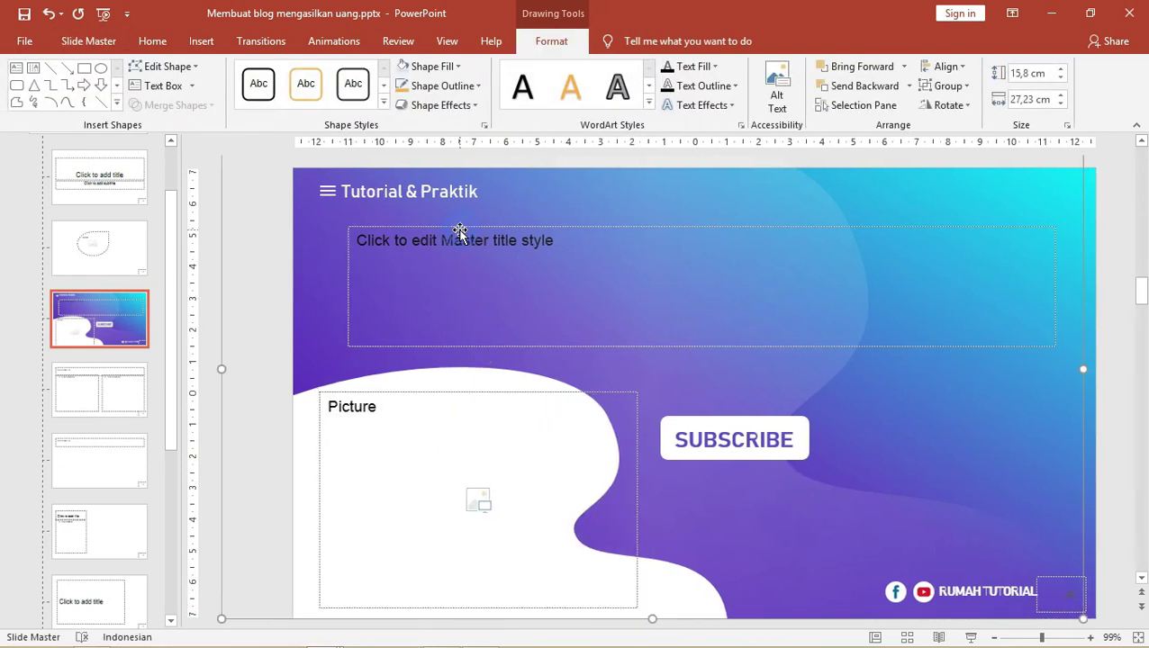
ctrl+scroll(538, 259, down, 3)
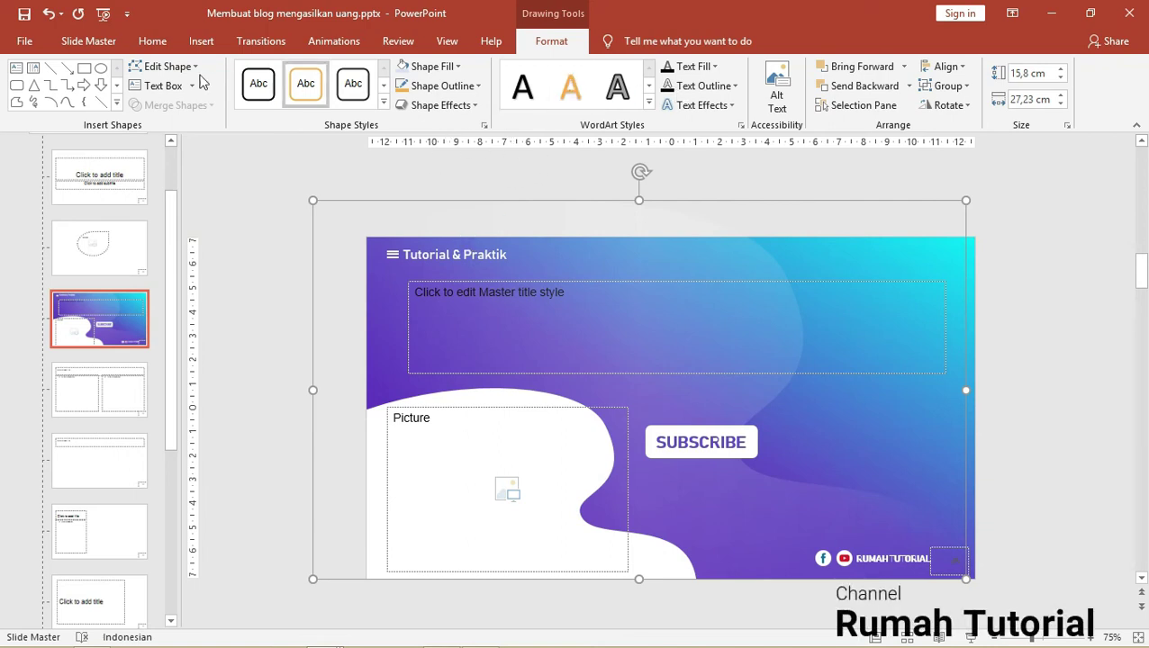
click(99, 42)
- Close Master View and delete the old first slide
click(698, 106)
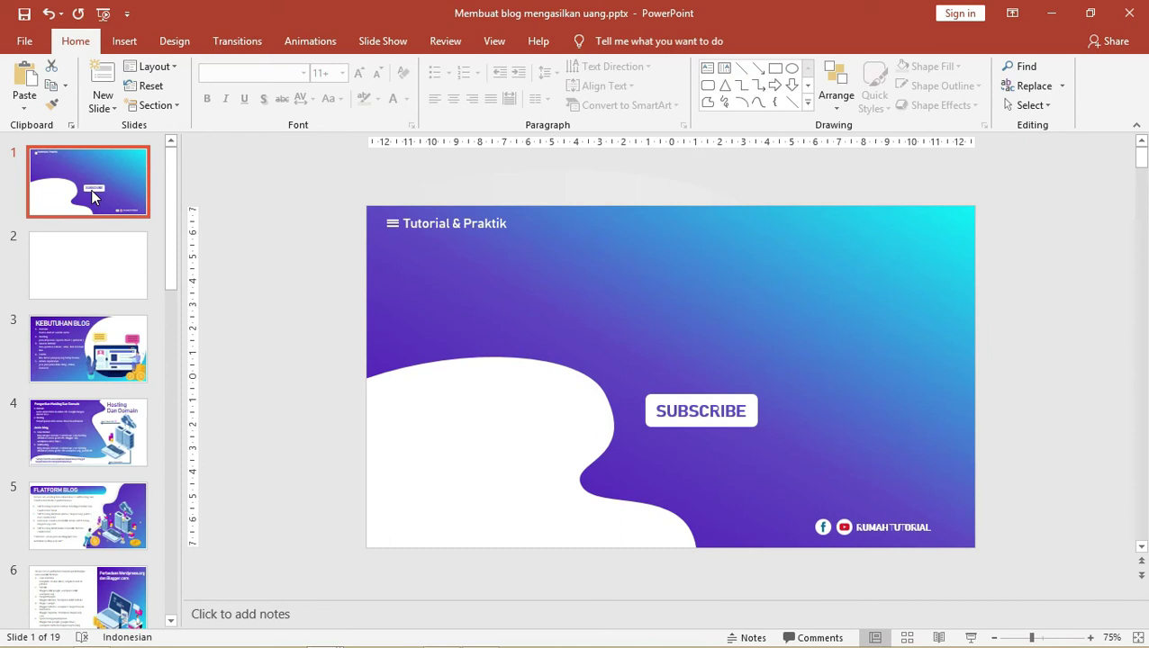
right_click(91, 189)
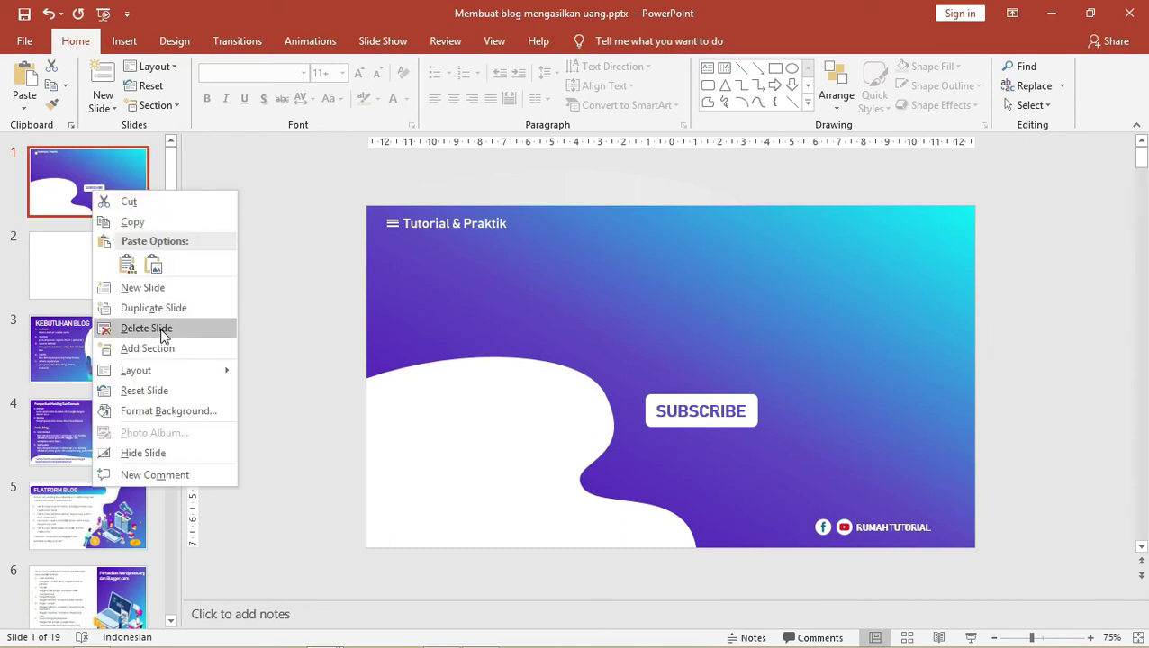
click(160, 332)
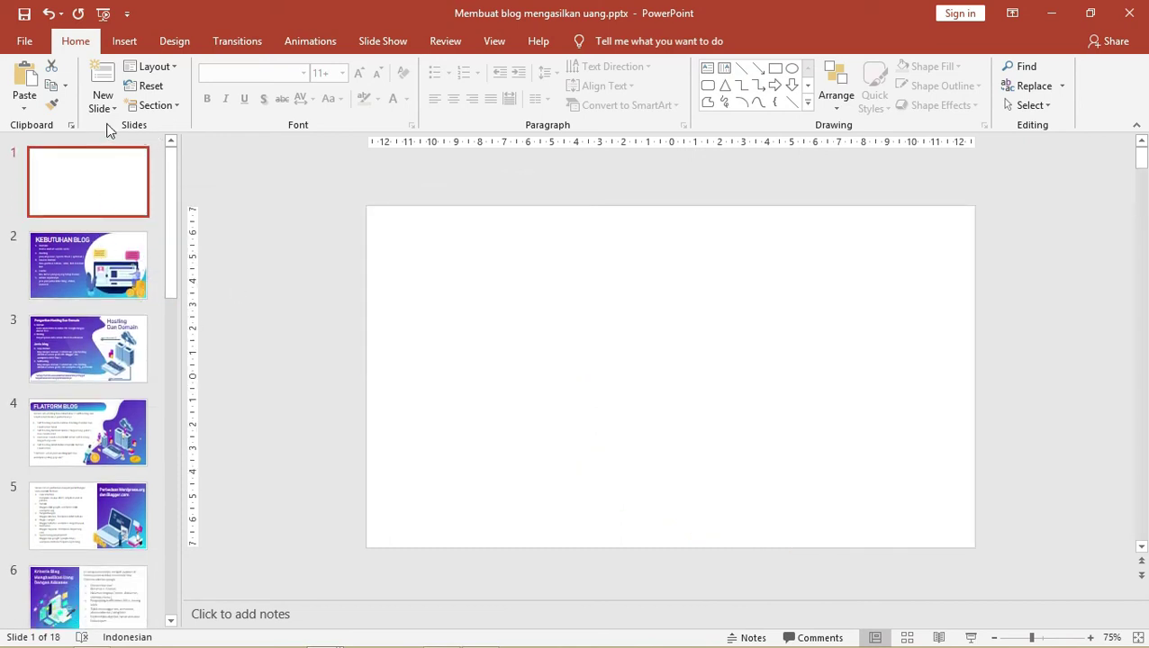
- Add a new slide using the Custom Layout and drag across its title and picture areas
click(103, 106)
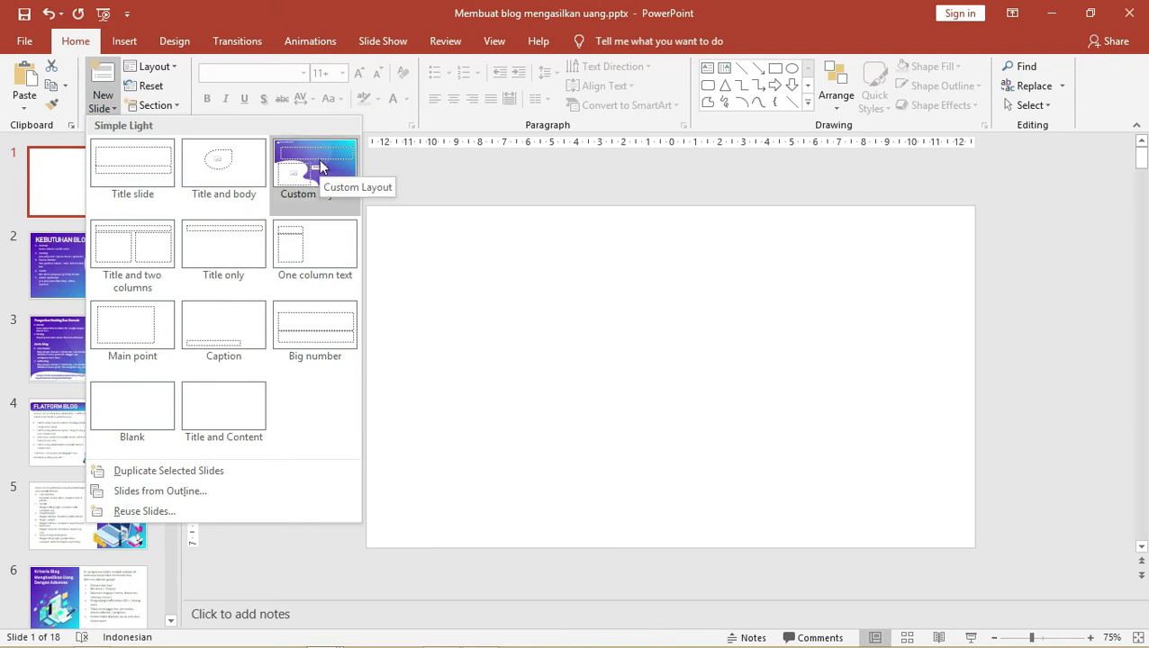
click(320, 166)
click(446, 223)
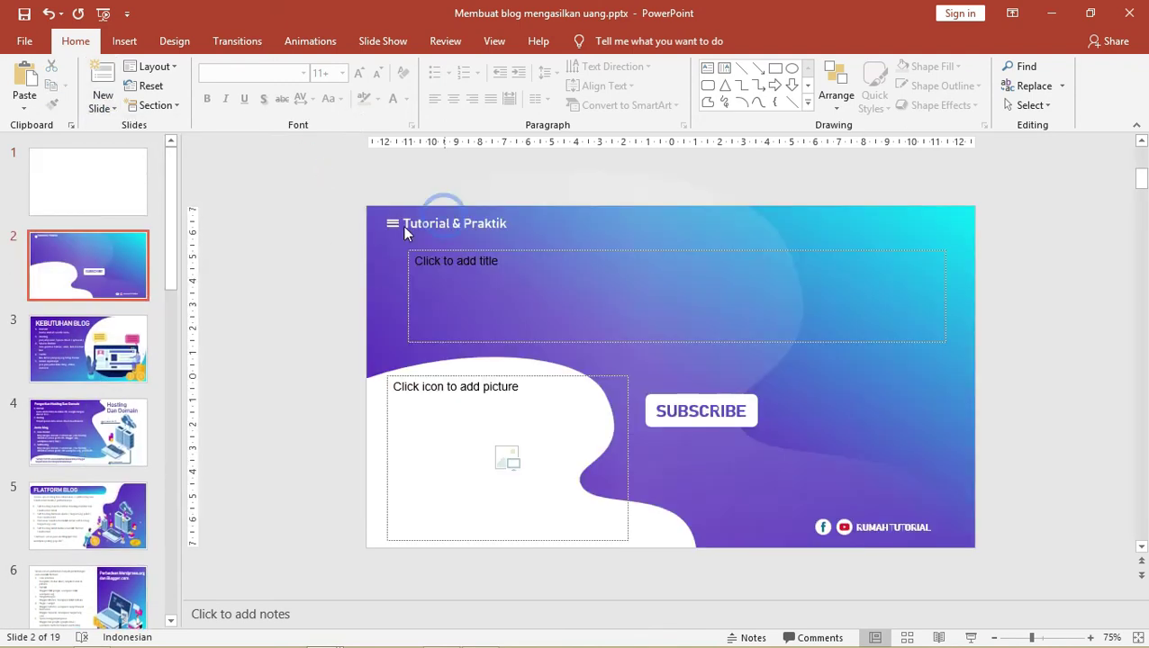
drag(324, 206, 540, 261)
drag(351, 205, 556, 245)
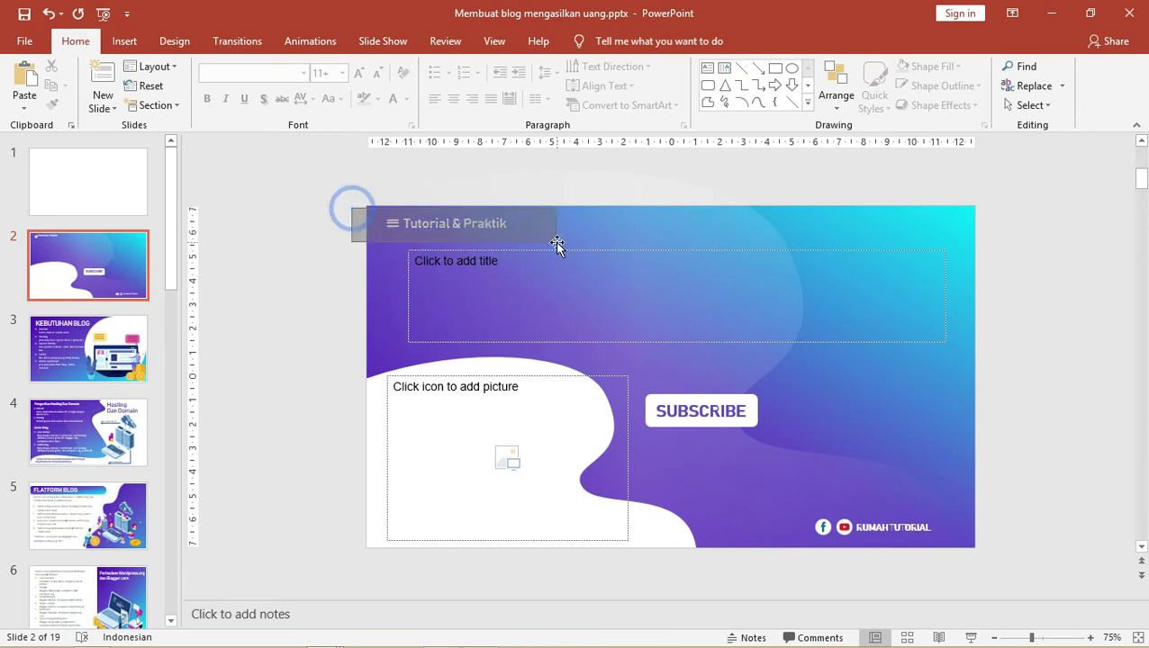
drag(353, 214, 564, 239)
drag(372, 193, 513, 243)
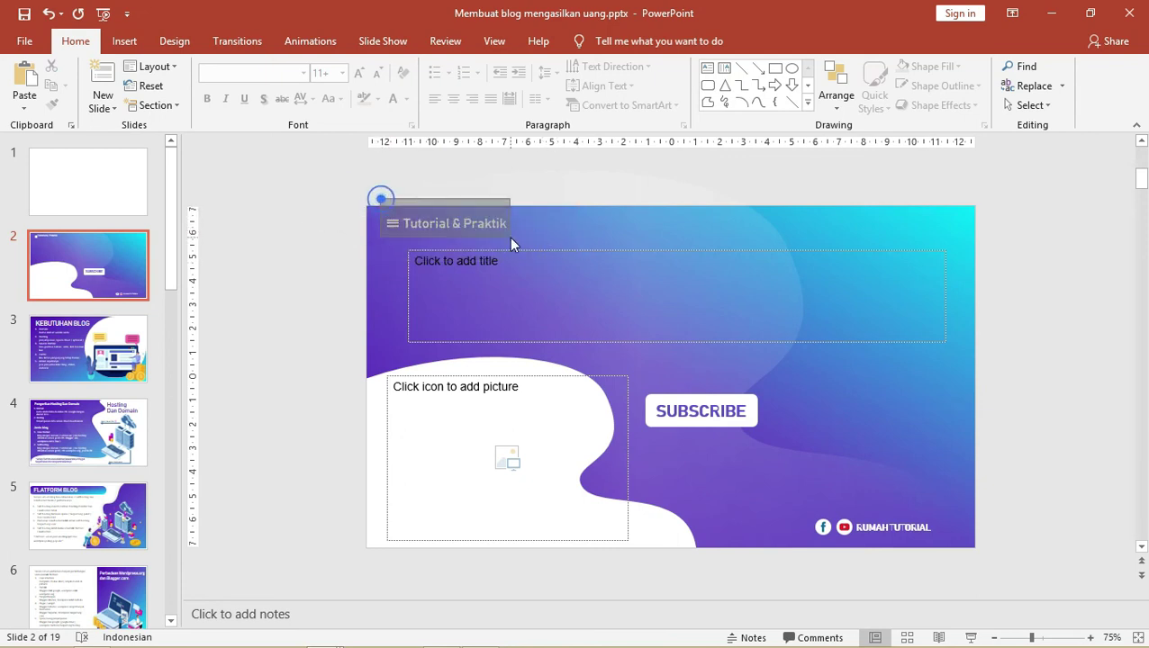
drag(764, 475, 1010, 560)
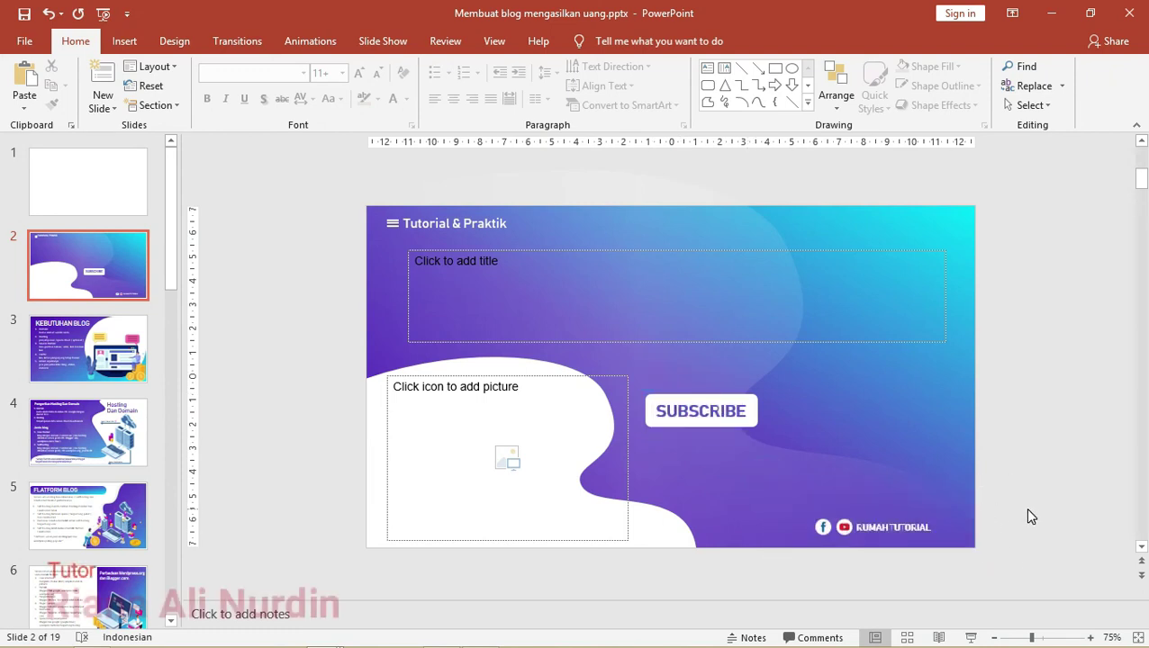
- Replace the new slide's title text with 'Judul'
click(481, 269)
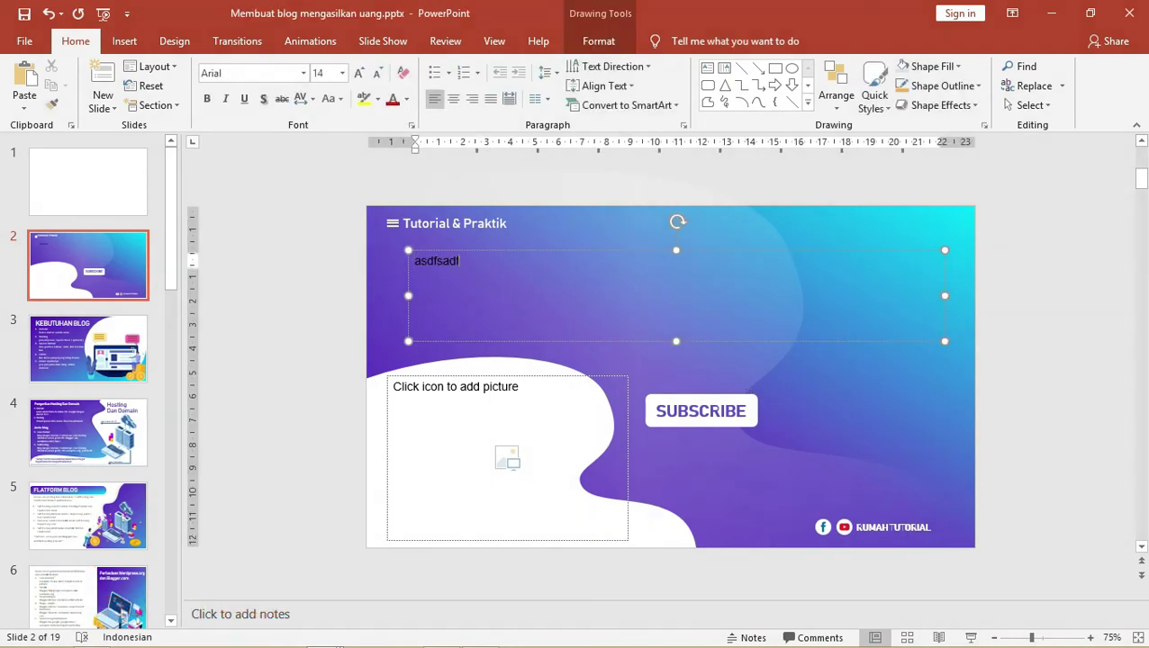
key(ctrl+a)
text(Judu)
- Insert 2Stiker.jpg mountain logo into the picture placeholder and nudge it into position
click(505, 465)
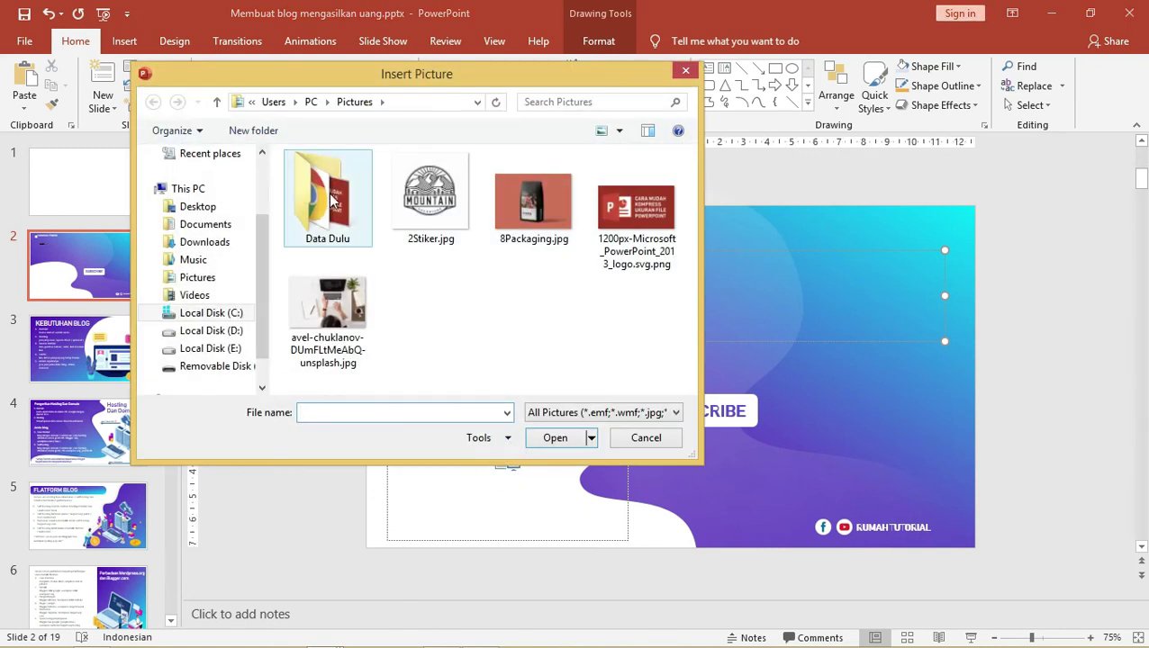
click(423, 198)
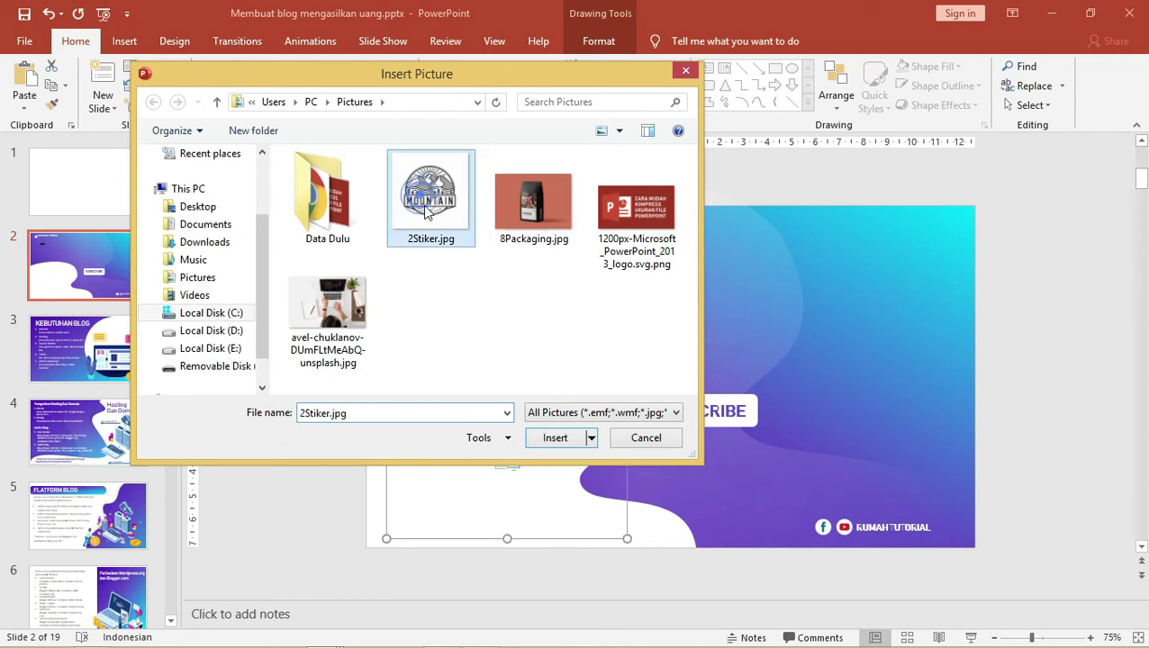
click(560, 438)
click(281, 313)
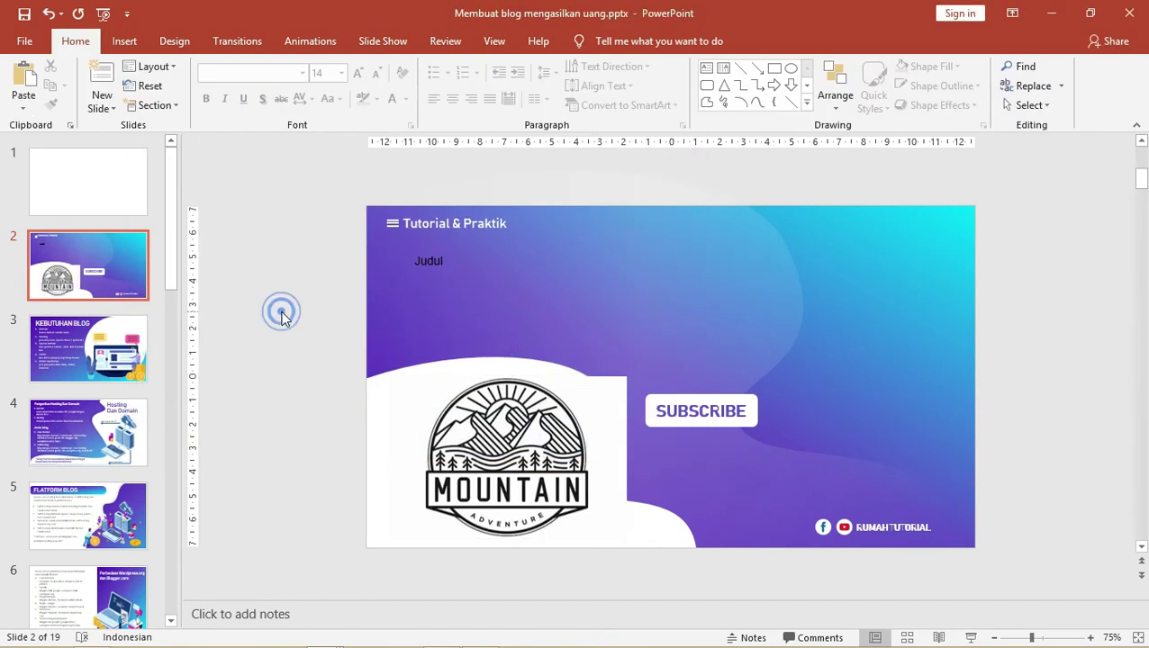
drag(516, 459, 510, 451)
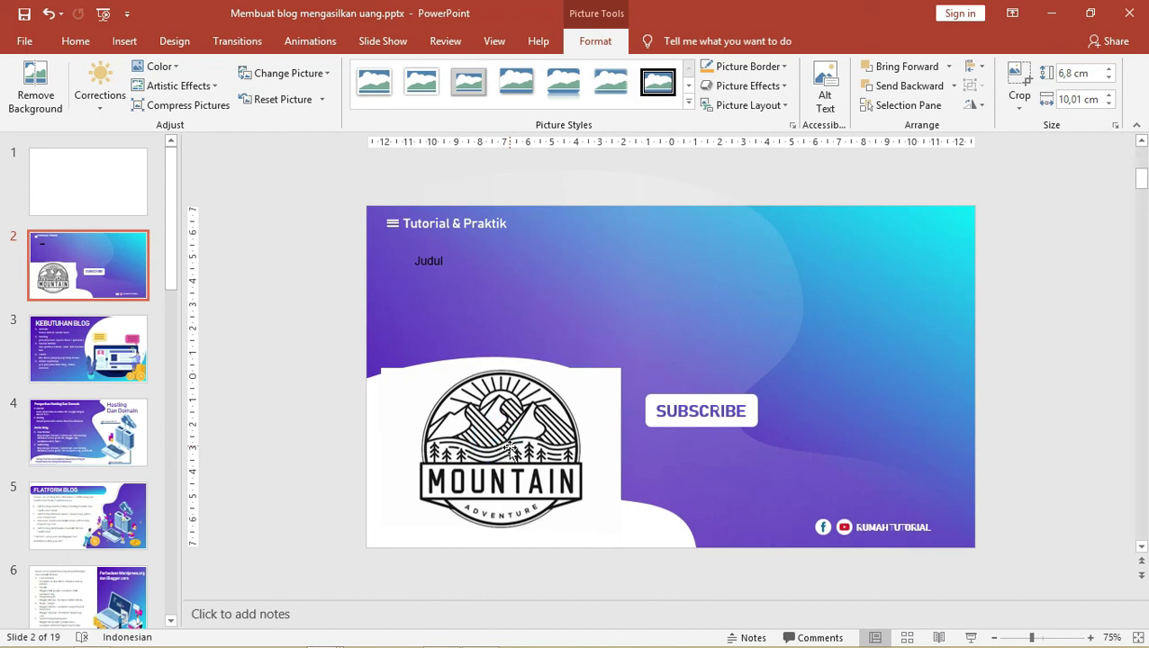
drag(510, 448, 498, 456)
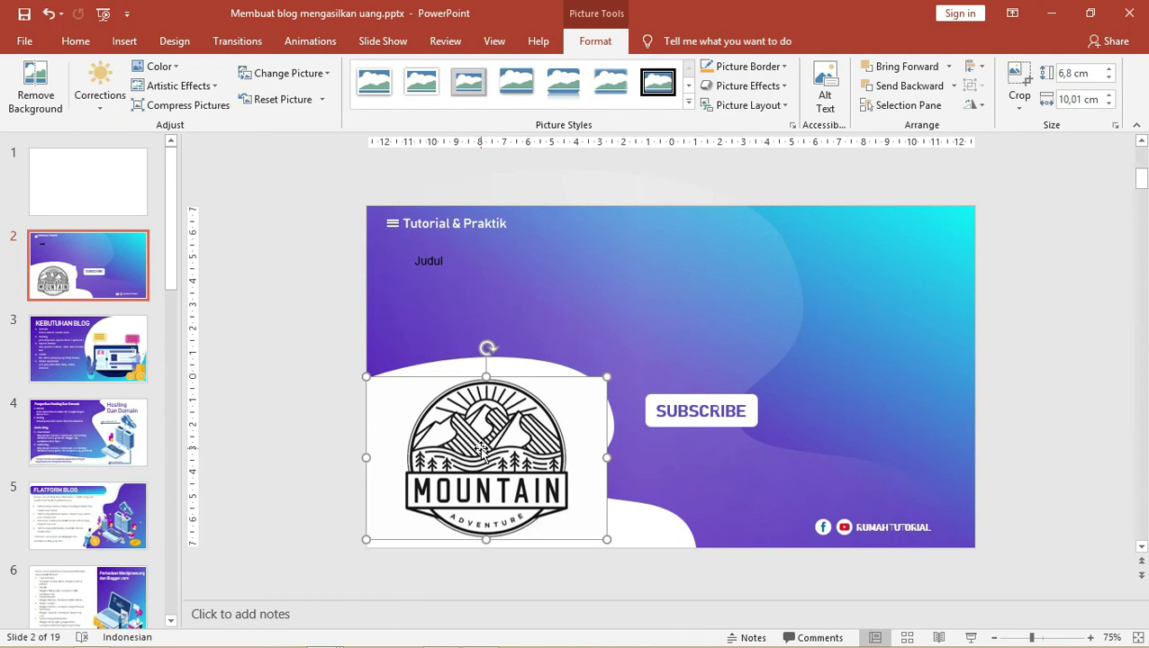
key(alt+Tab)
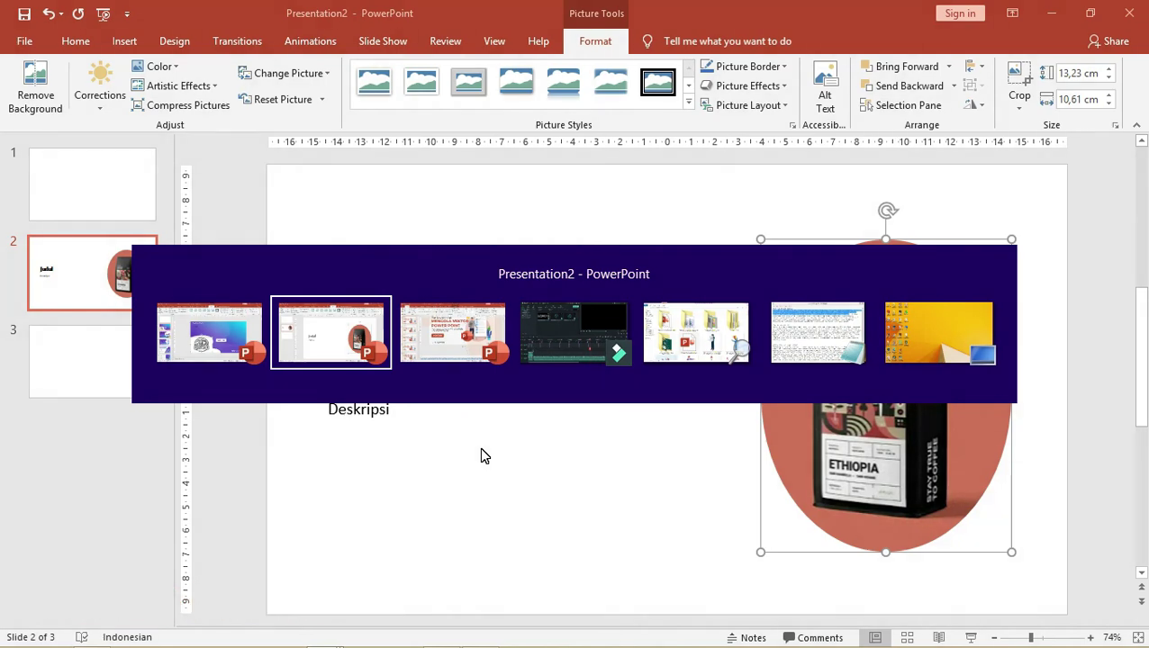
- Go from Downloads to Documents, select environmental-consulting.pptx, and minimize Explorer
key(Tab)
key(Tab)
key(Tab)
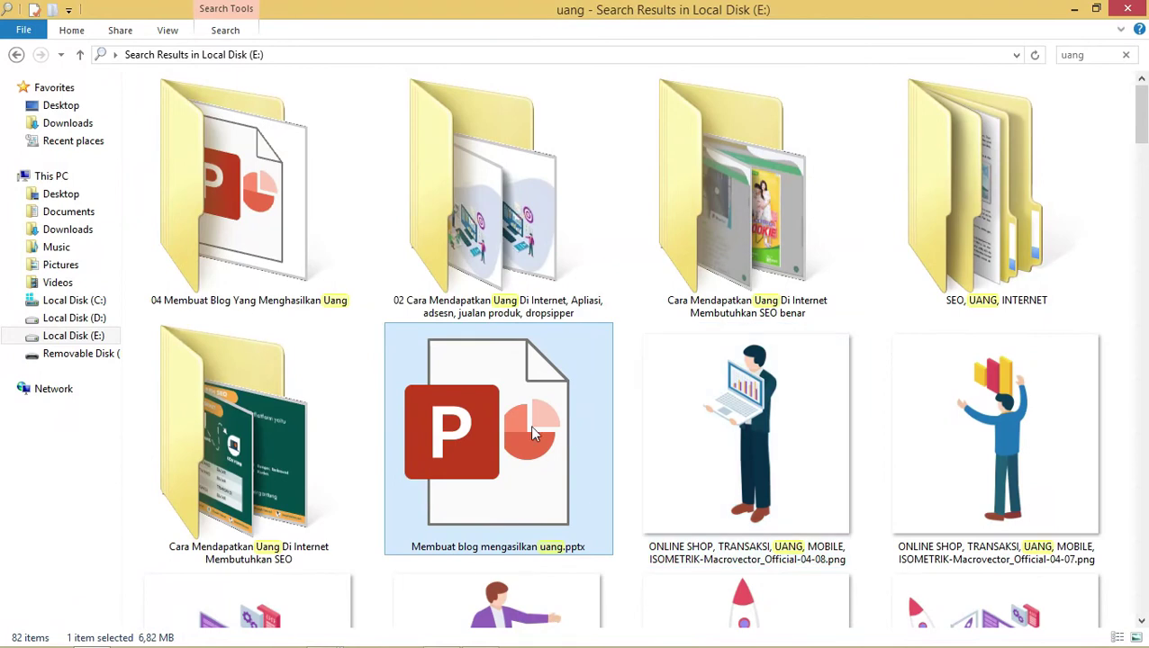
click(87, 127)
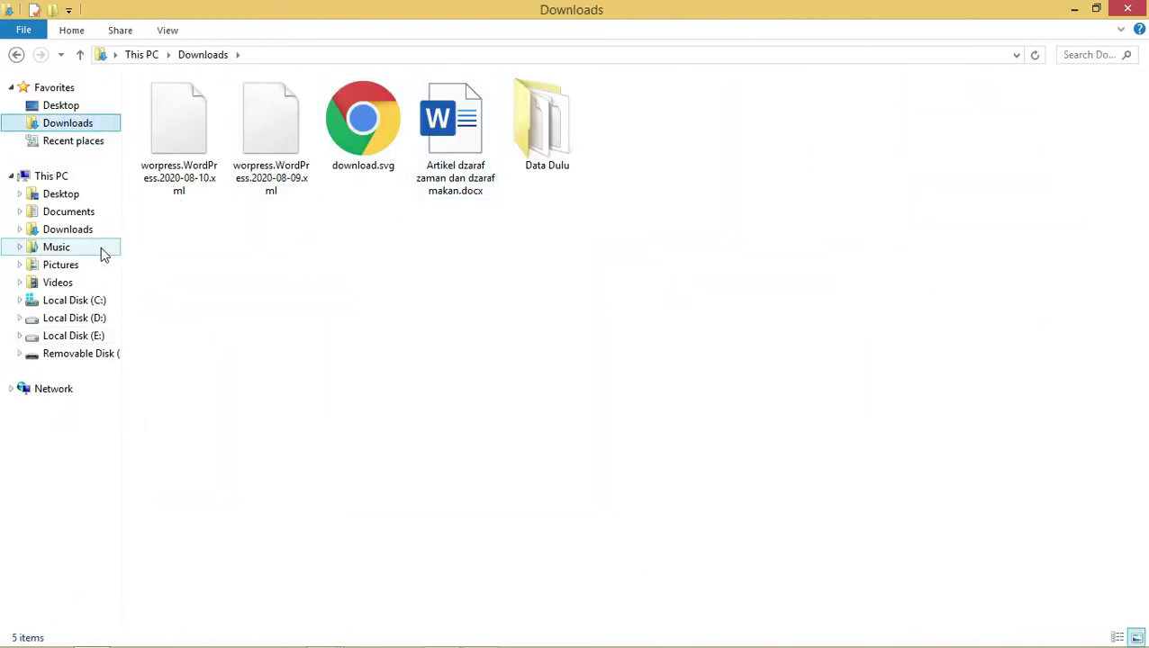
click(68, 211)
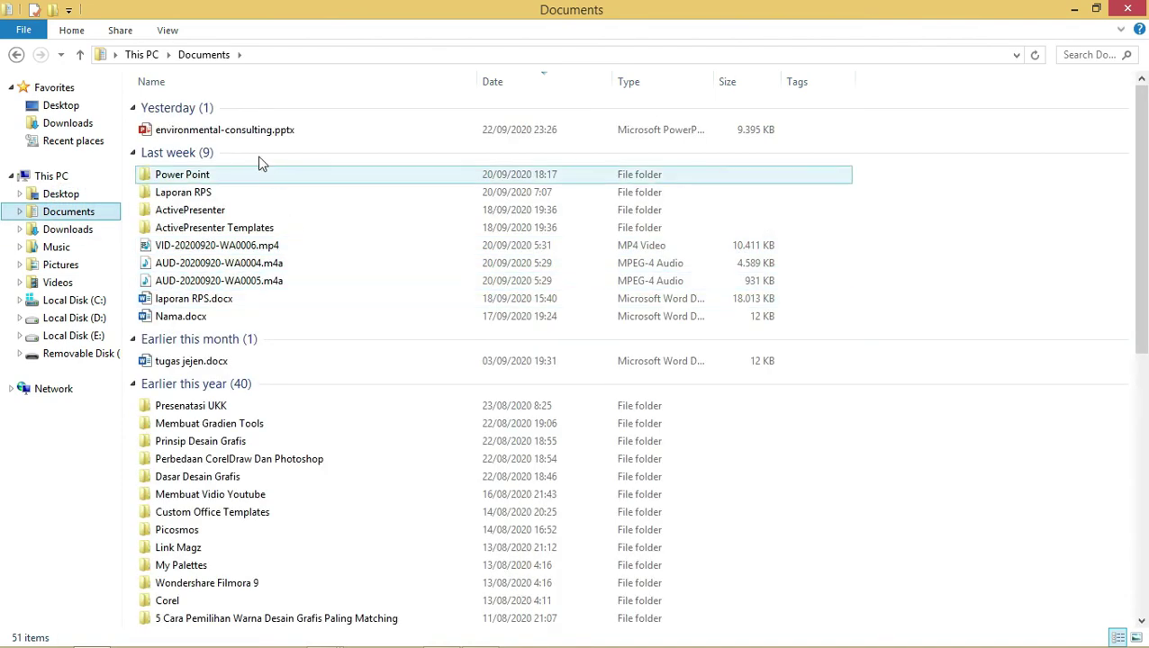
click(246, 136)
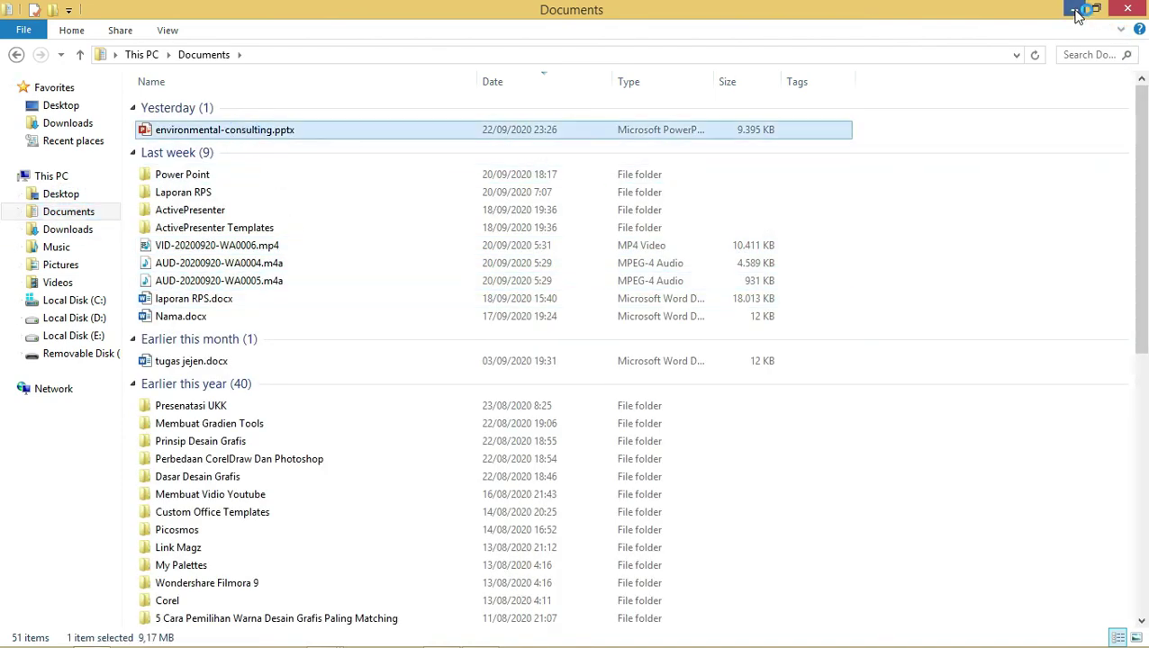
click(1074, 9)
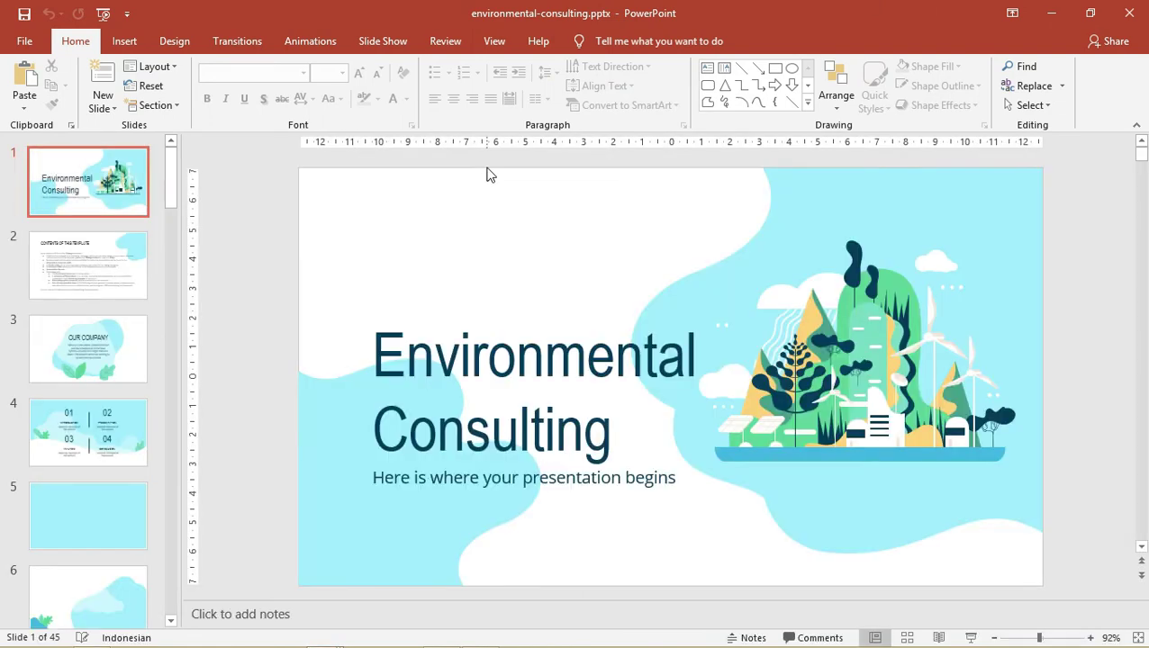
- Browse the template's slides to MAIN COMPETITORS, undoing an accidental title move
click(124, 238)
scroll(166, 188, down, 9)
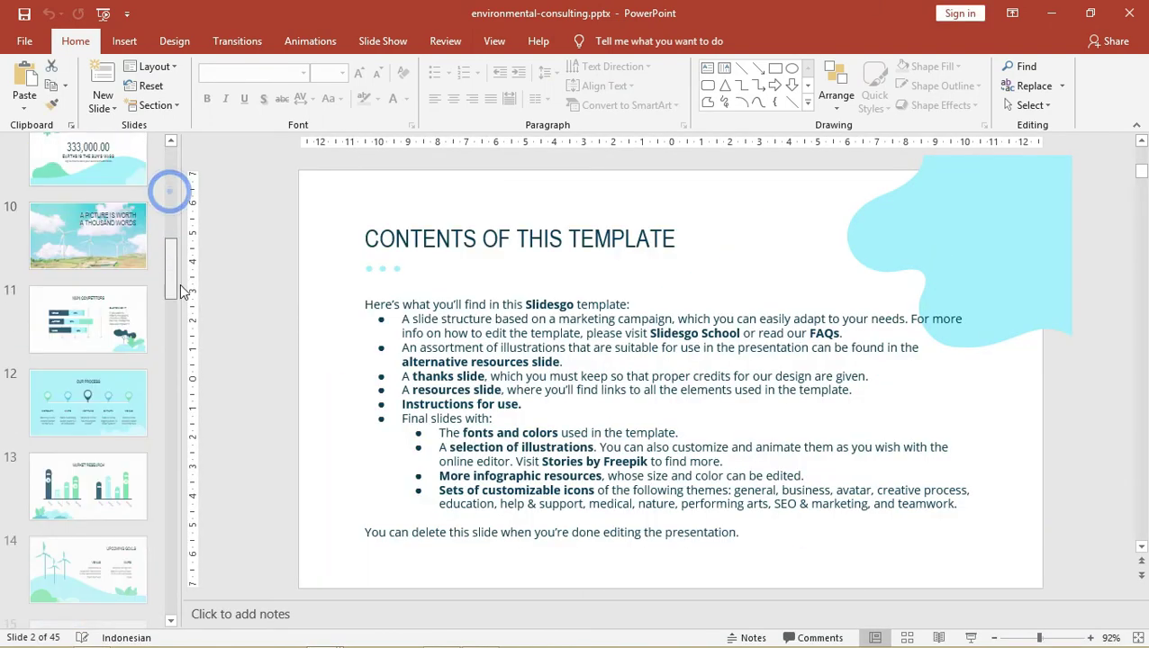
click(118, 288)
drag(171, 288, 179, 149)
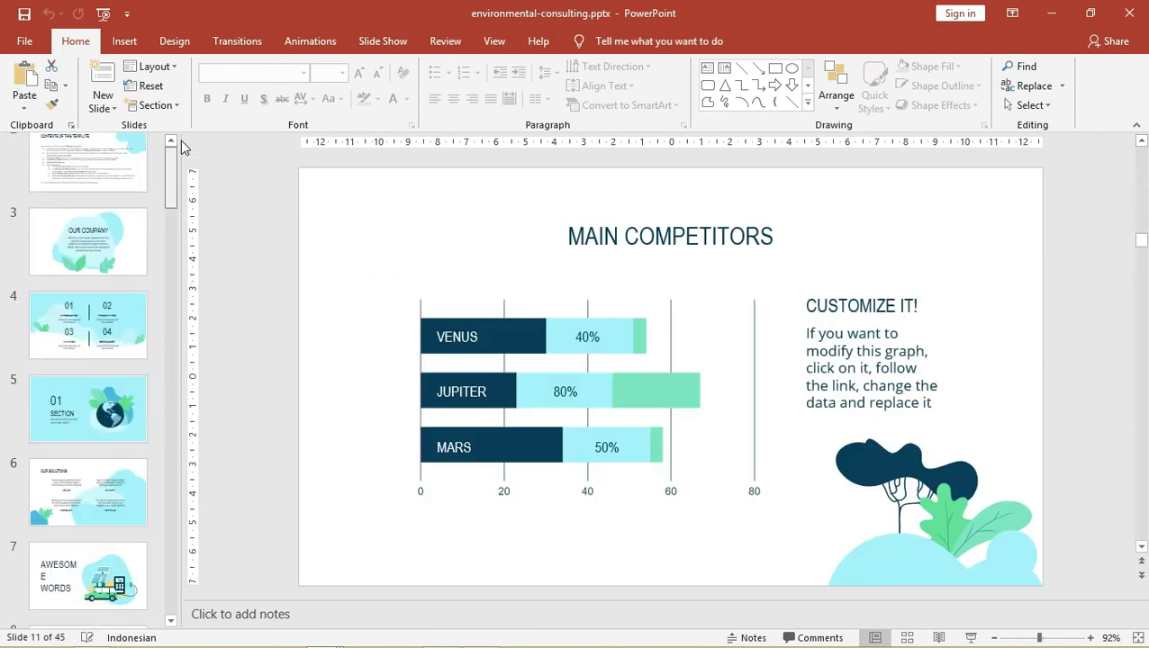
click(469, 185)
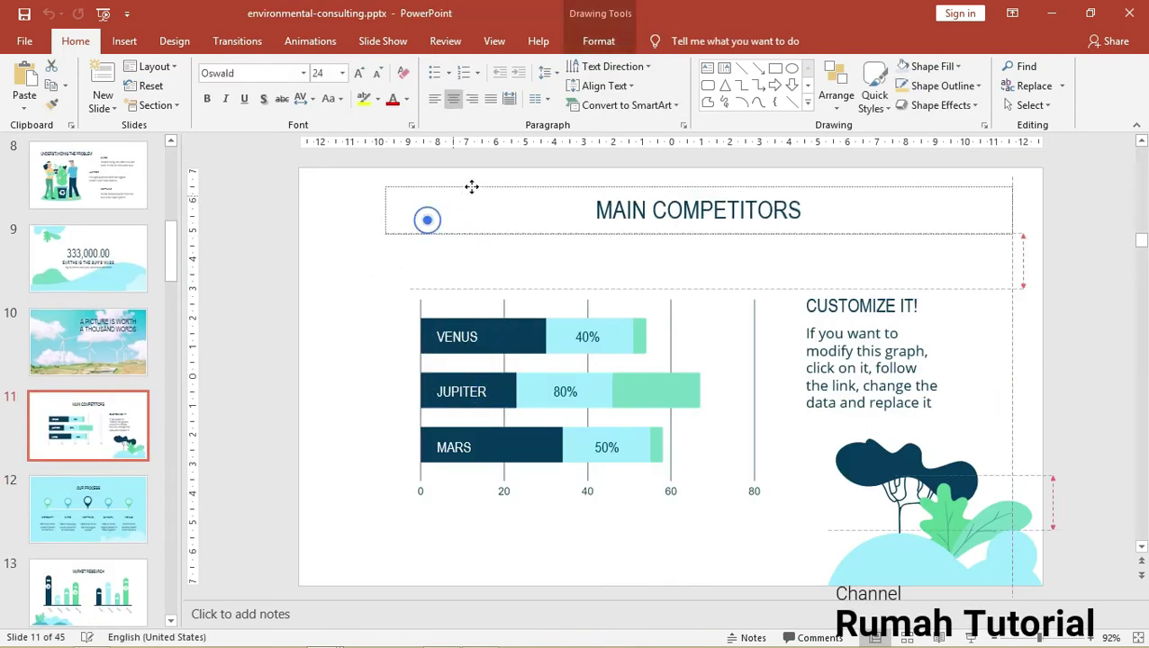
key(ctrl+z)
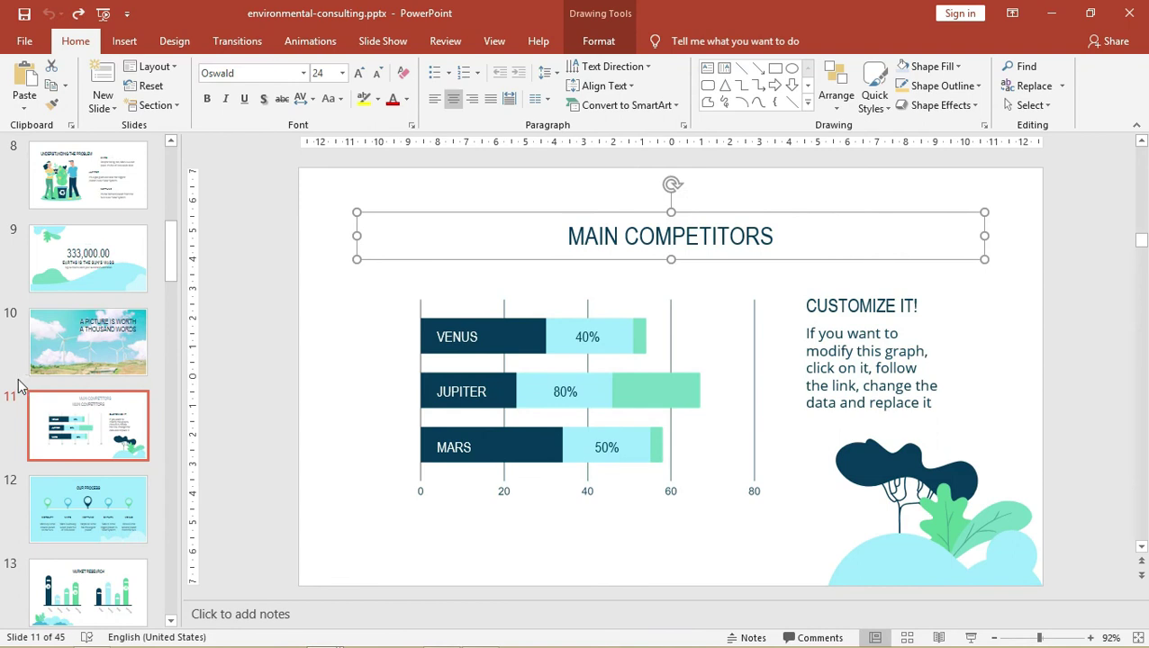
- Return via the 333,000.00 slide to the title slide, undoing an accidental illustration move
click(111, 284)
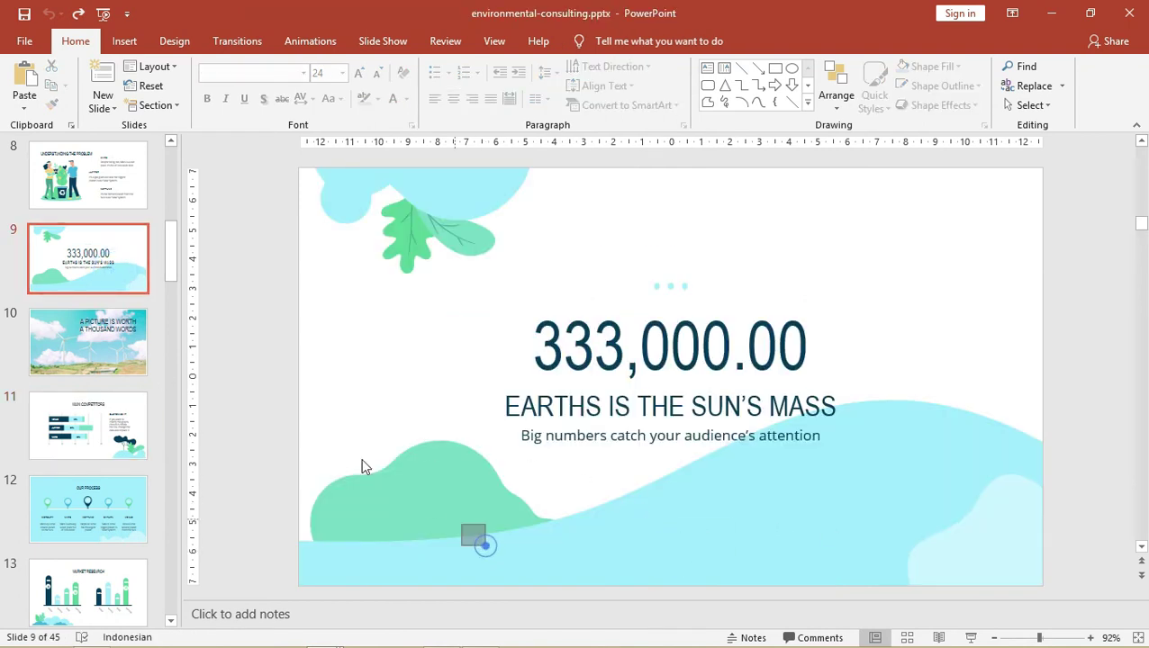
drag(170, 255, 170, 155)
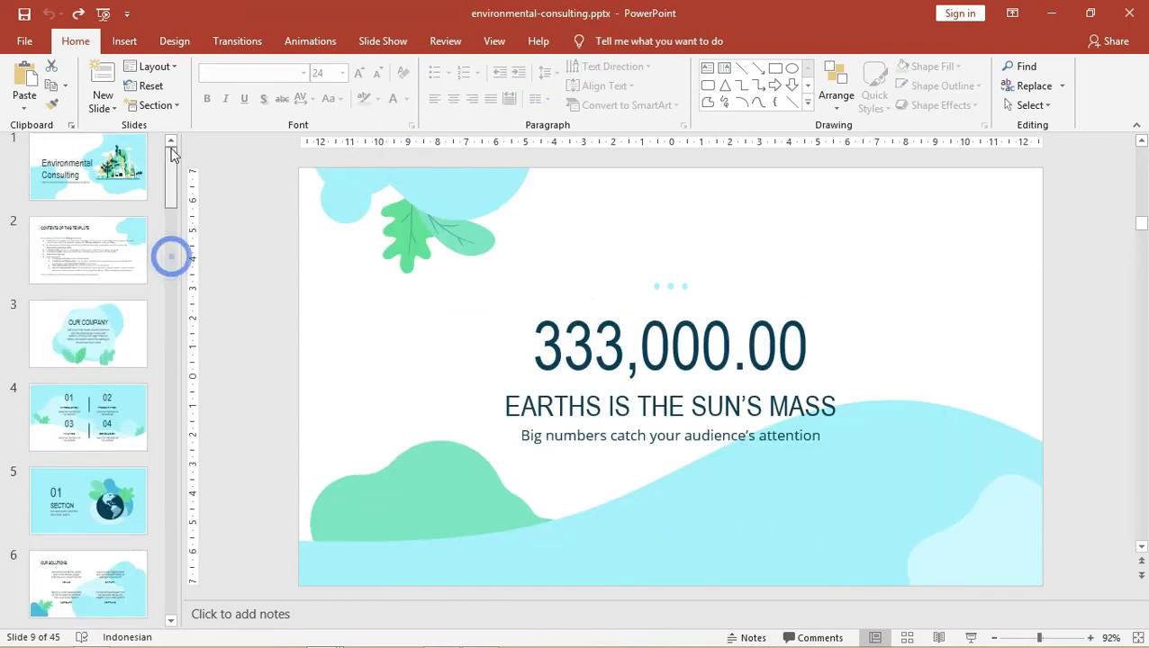
click(115, 185)
drag(115, 185, 674, 218)
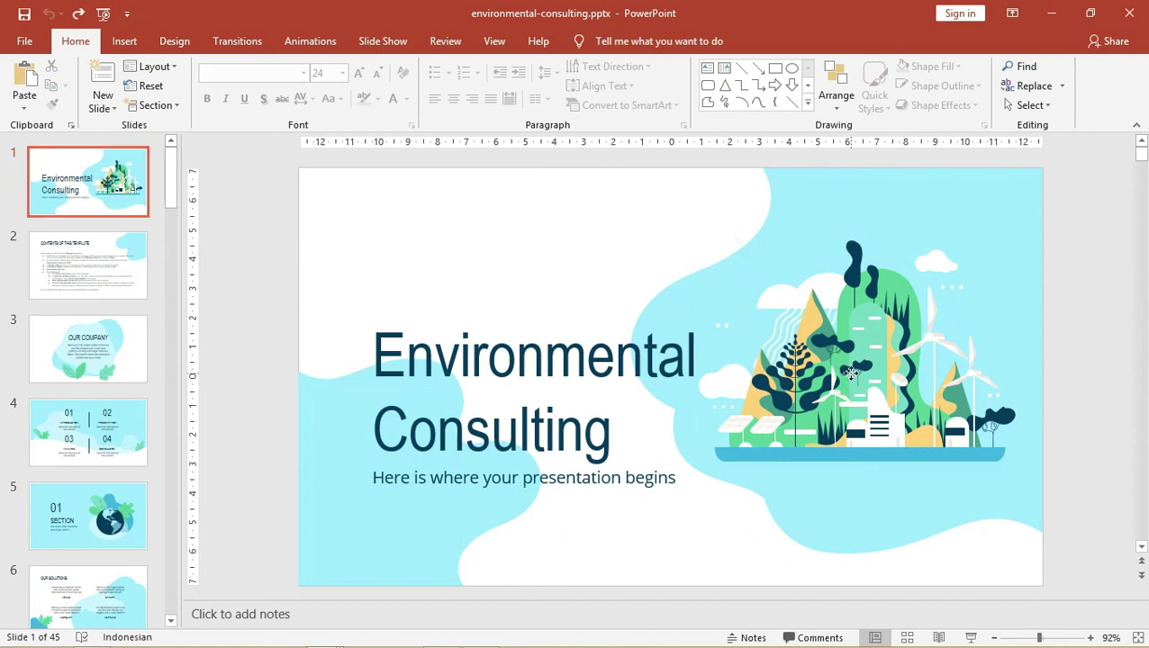
click(865, 405)
key(ctrl+z)
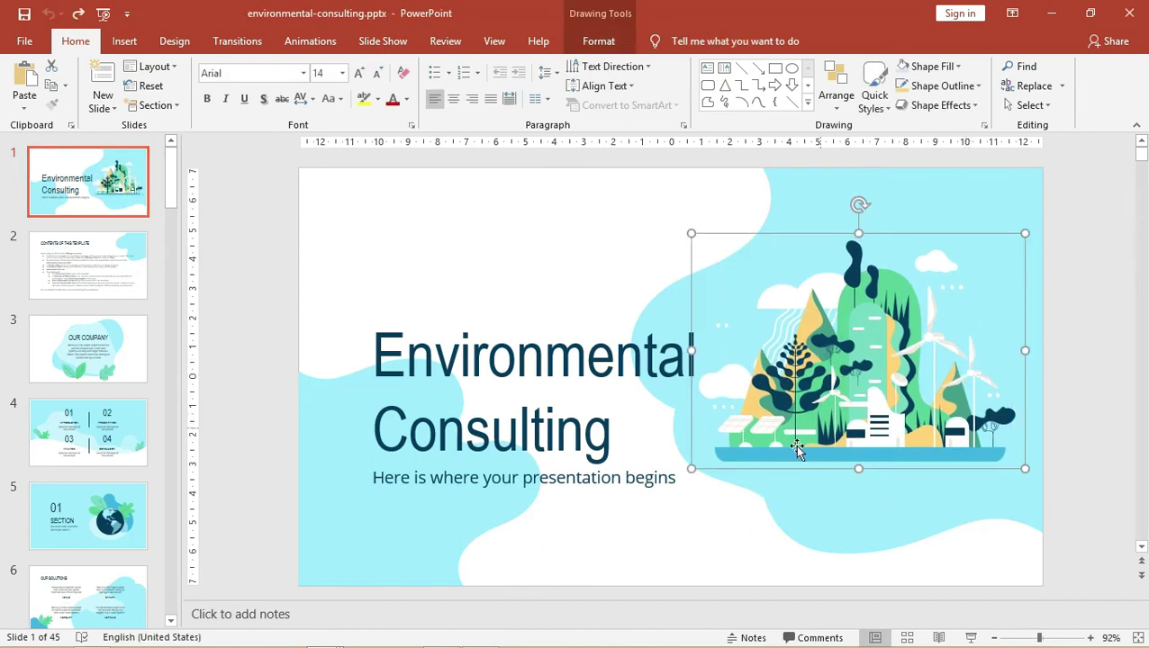
click(408, 527)
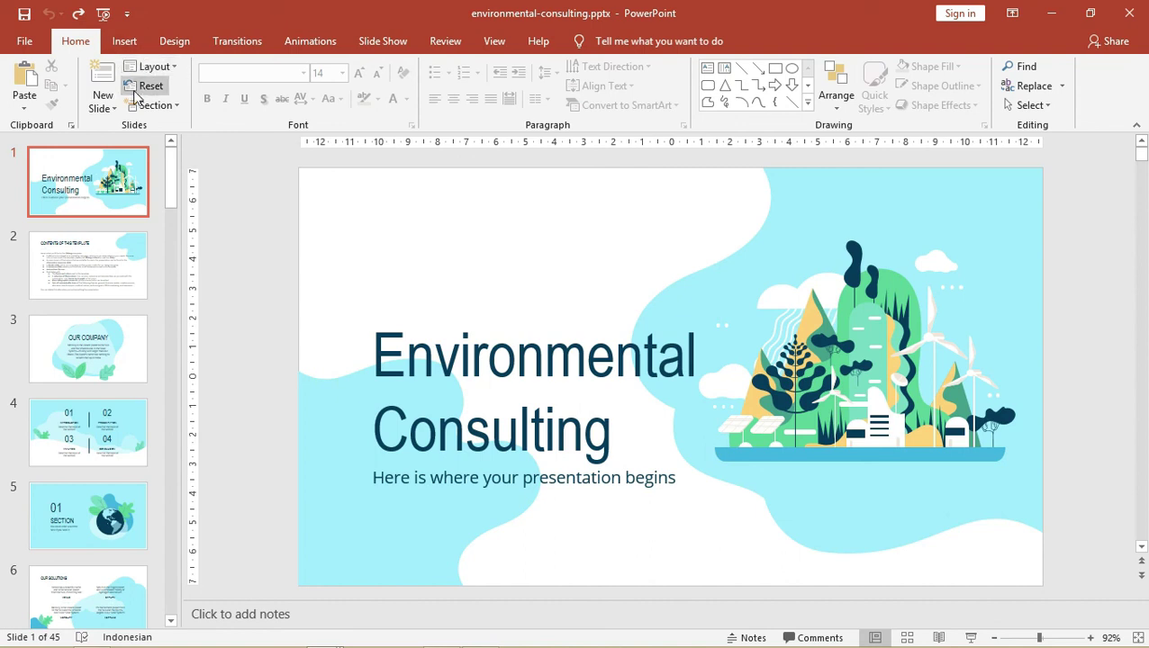
click(495, 41)
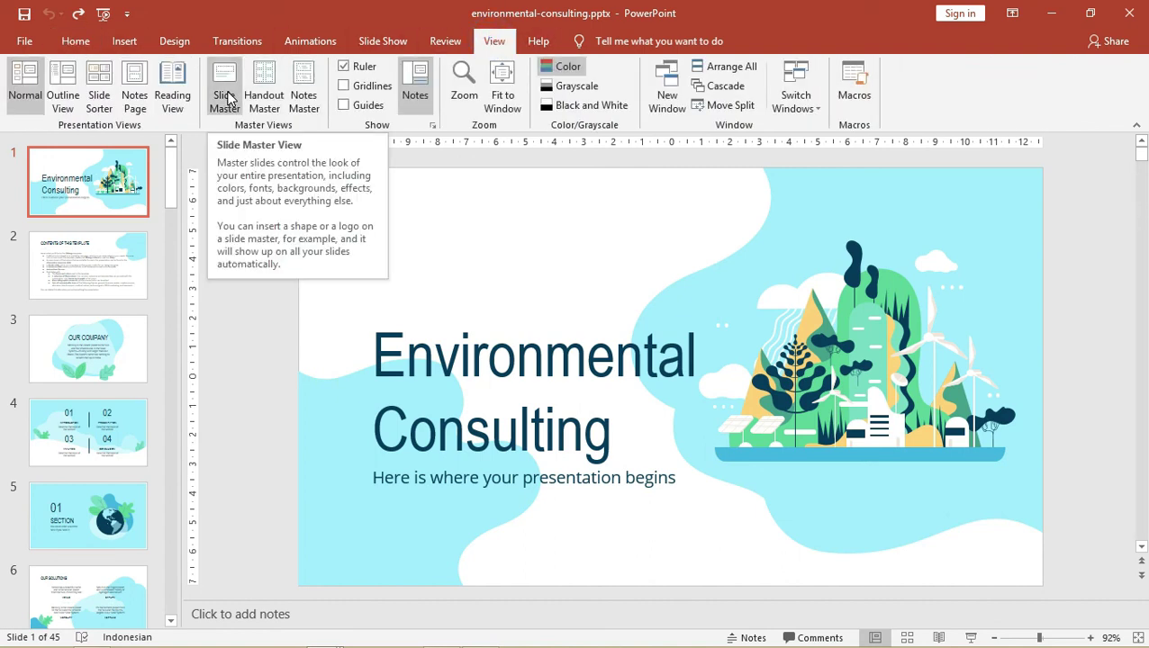
- Open Slide Master view on the leafy title layout, undoing a test move of the blob artwork
click(225, 99)
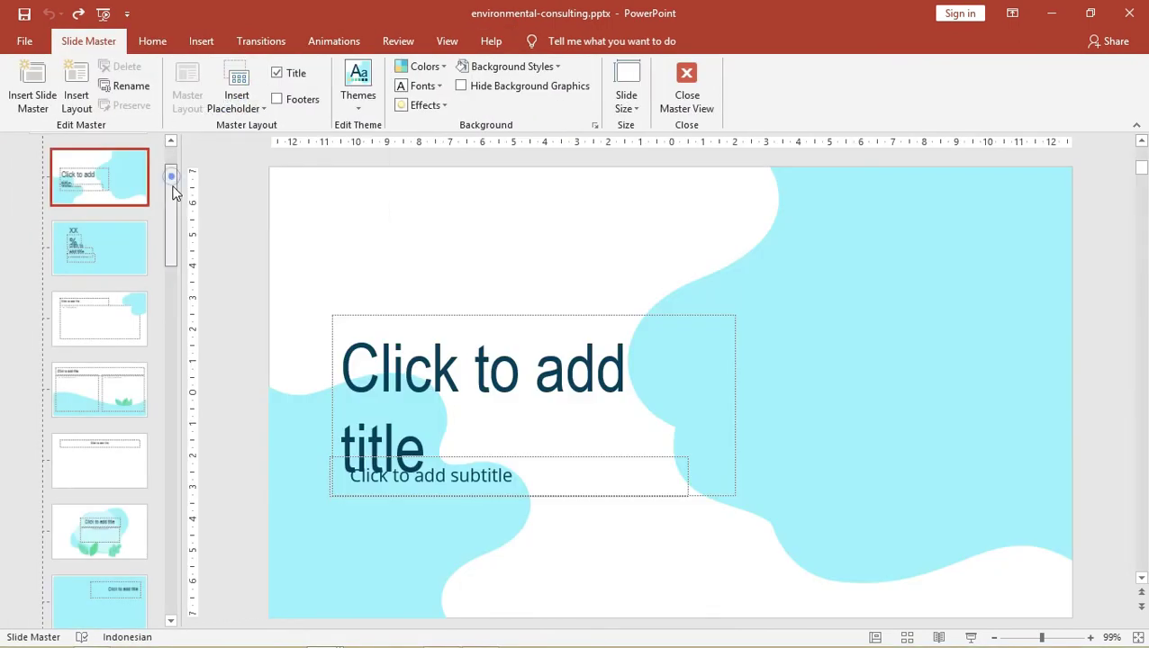
drag(174, 177, 173, 246)
click(126, 218)
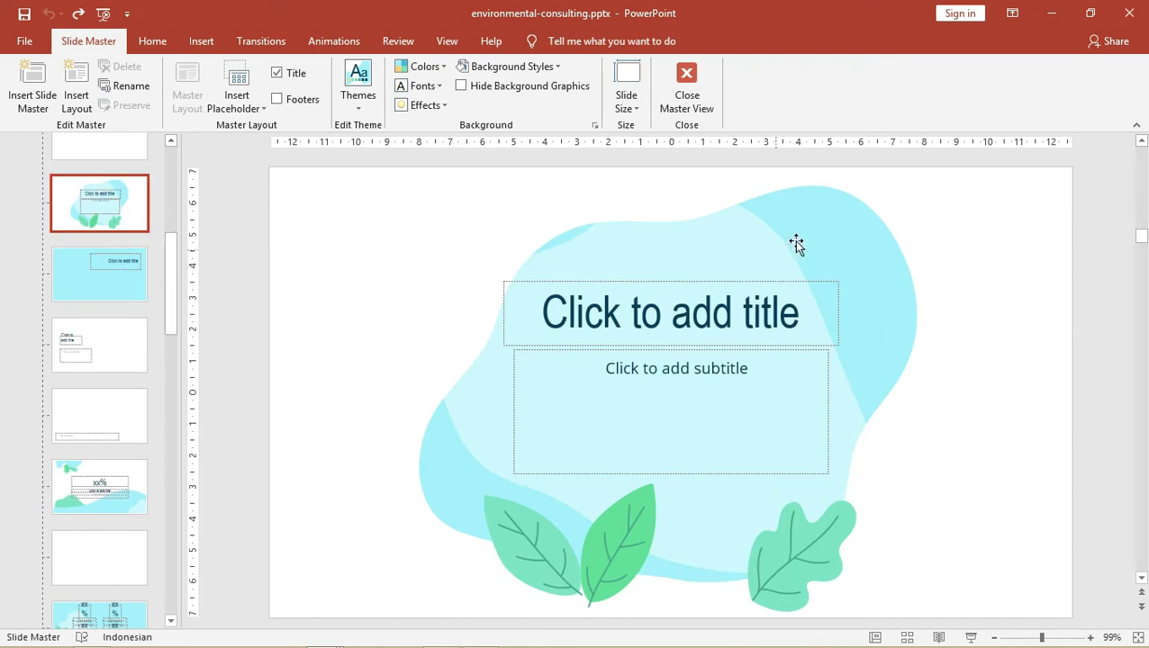
click(805, 226)
drag(818, 231, 762, 215)
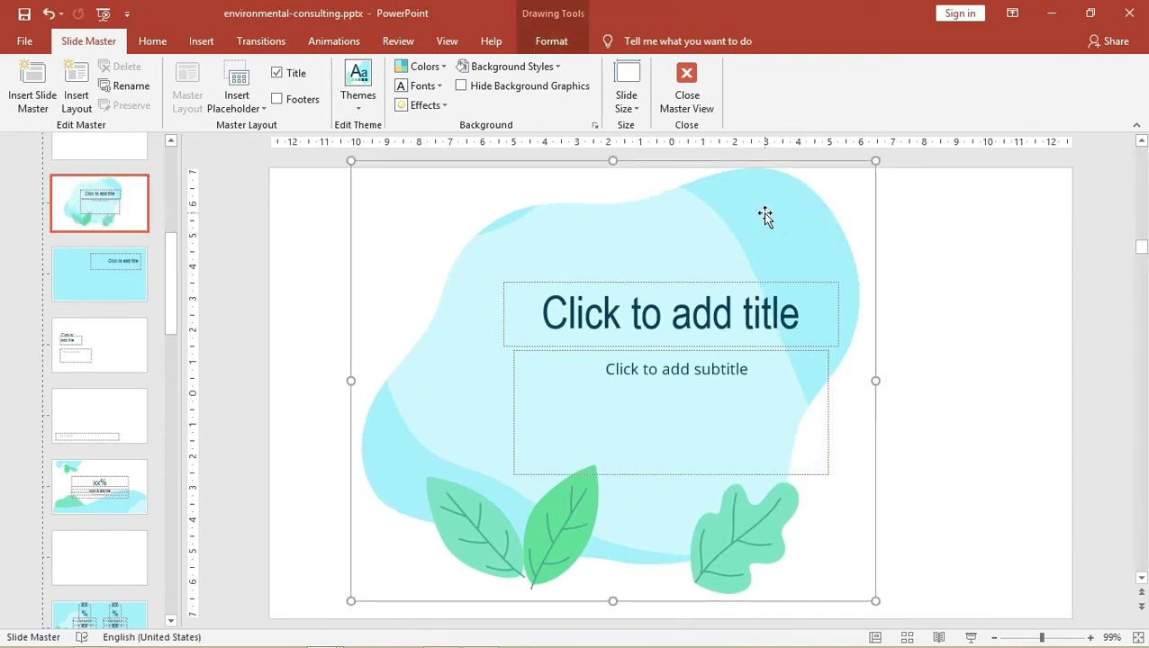
key(ctrl+z)
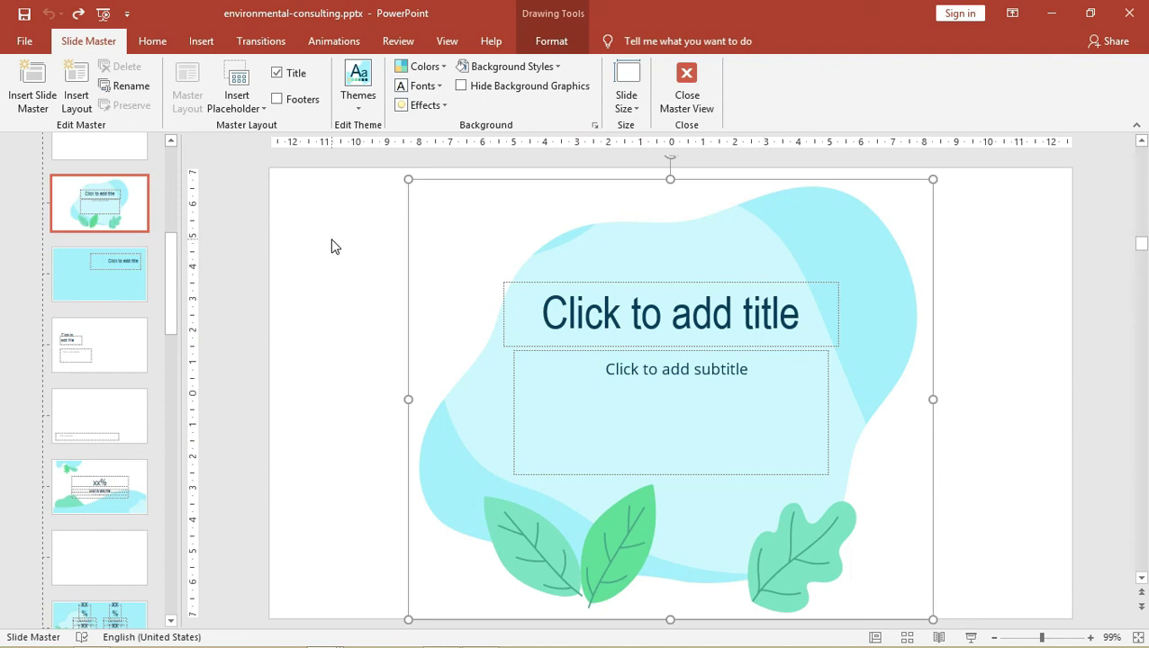
- Ungroup the blob-and-leaves artwork and select the right leaf by itself
right_click(738, 227)
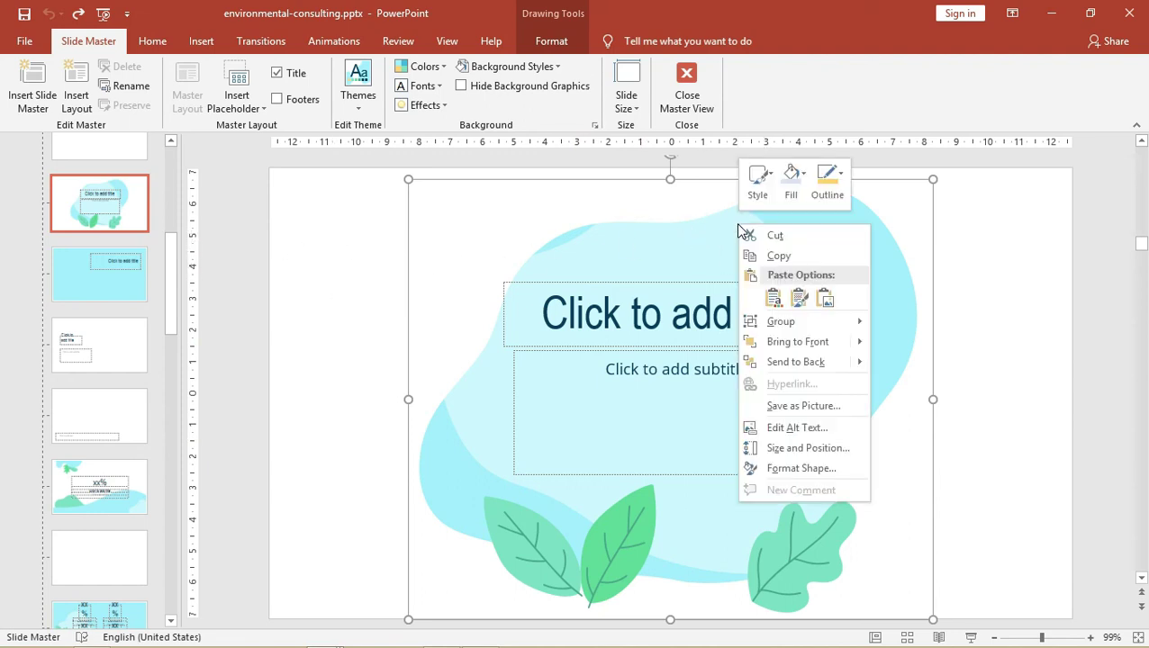
mouse_move(815, 320)
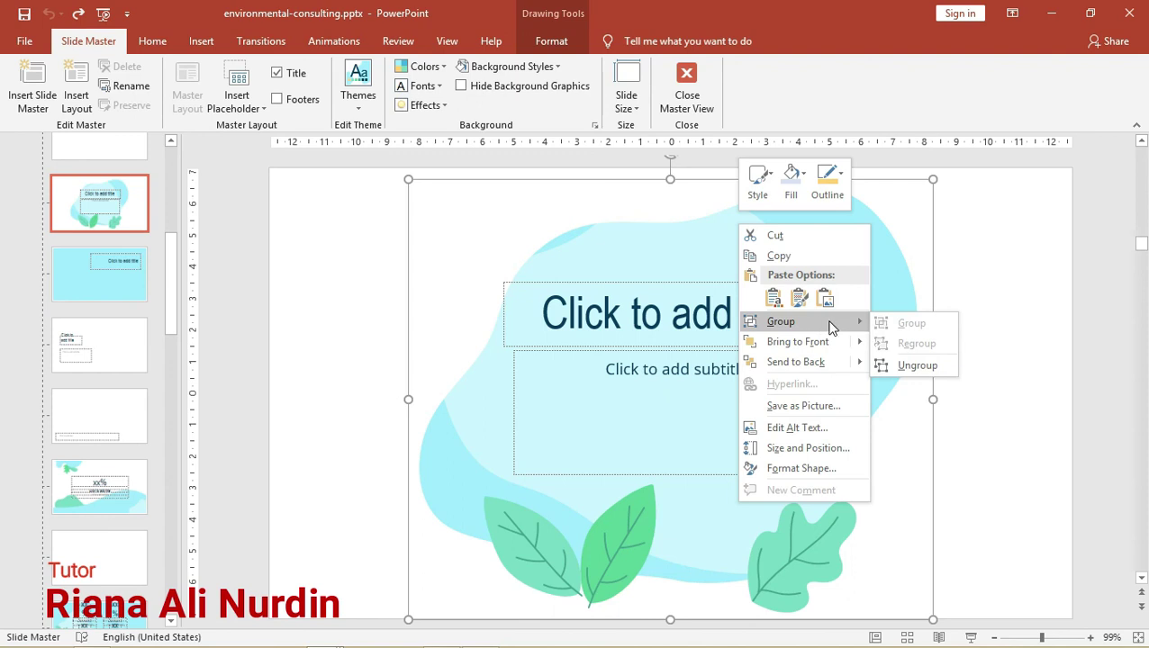
click(908, 365)
click(902, 353)
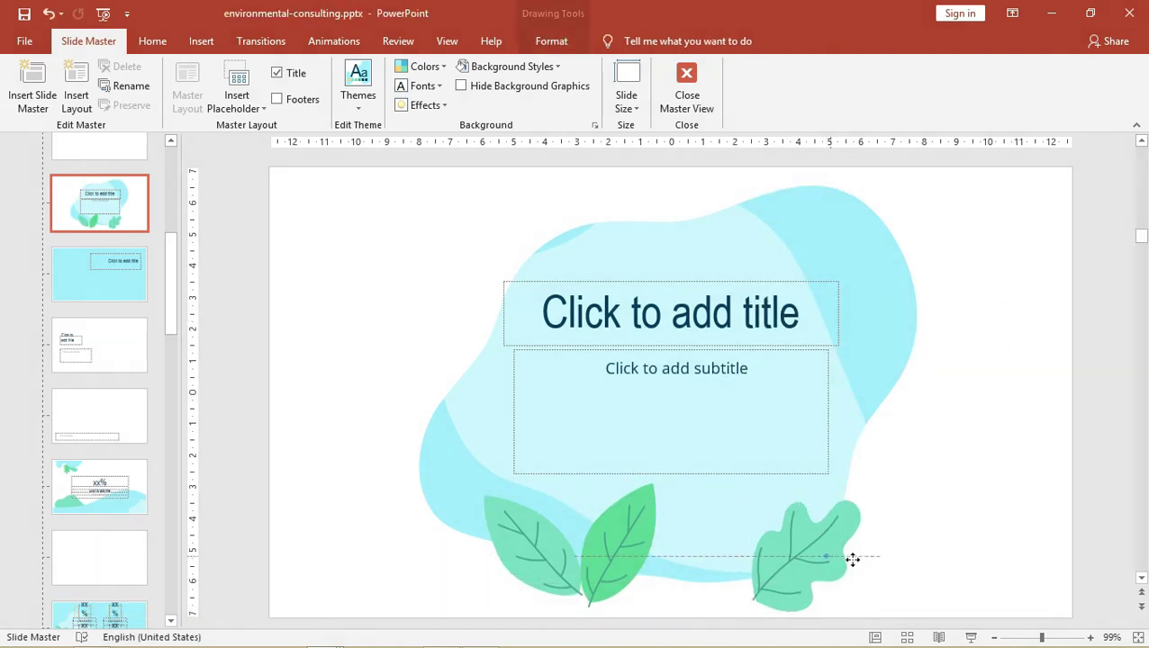
click(862, 563)
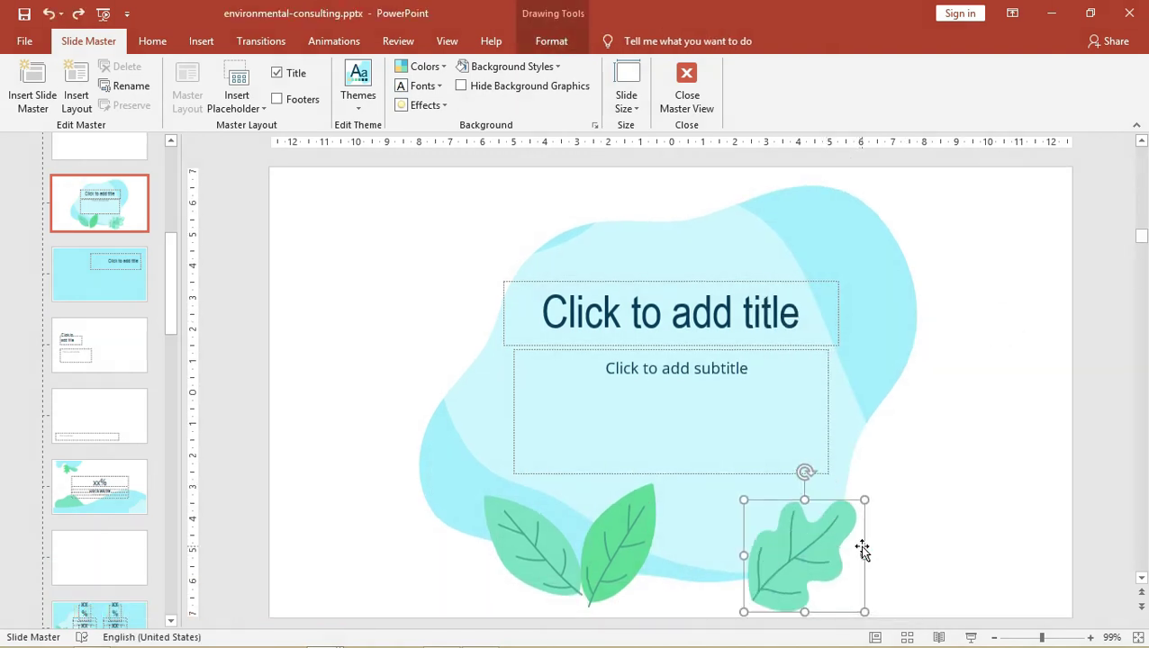
ctrl+scroll(819, 518, up, 10)
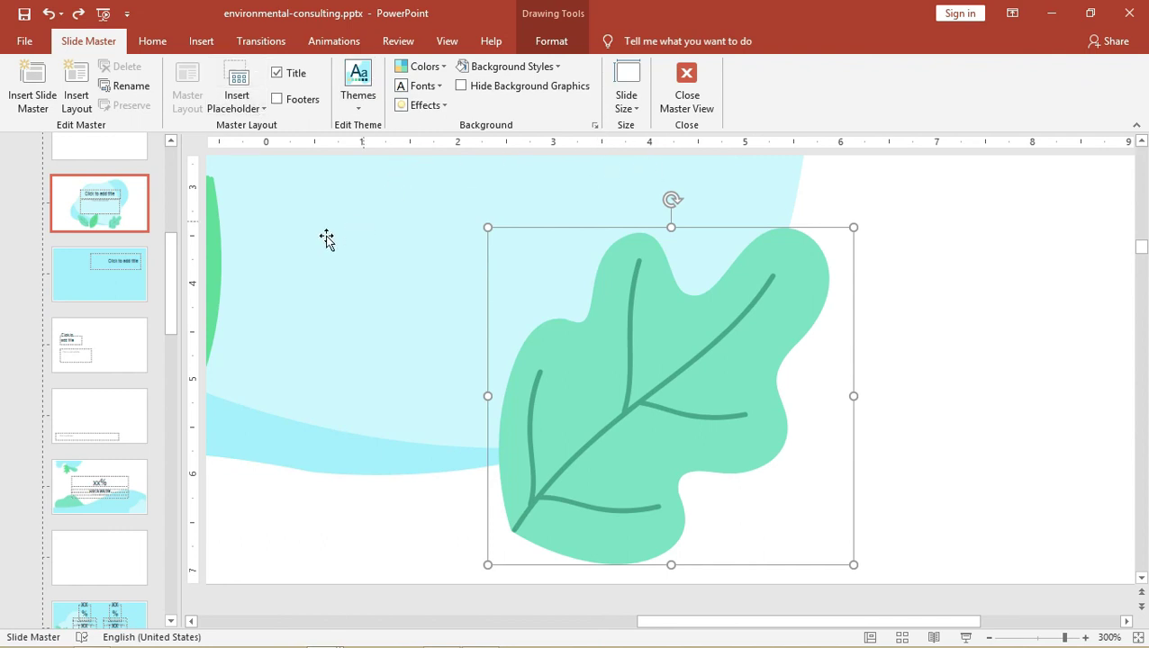
- Step through the cyan title, plain title, blank and cyan xx% layouts
click(144, 281)
click(136, 348)
click(103, 410)
click(102, 454)
- Scroll the layout pane to the three-column layout and select its wave shape
drag(157, 328, 167, 423)
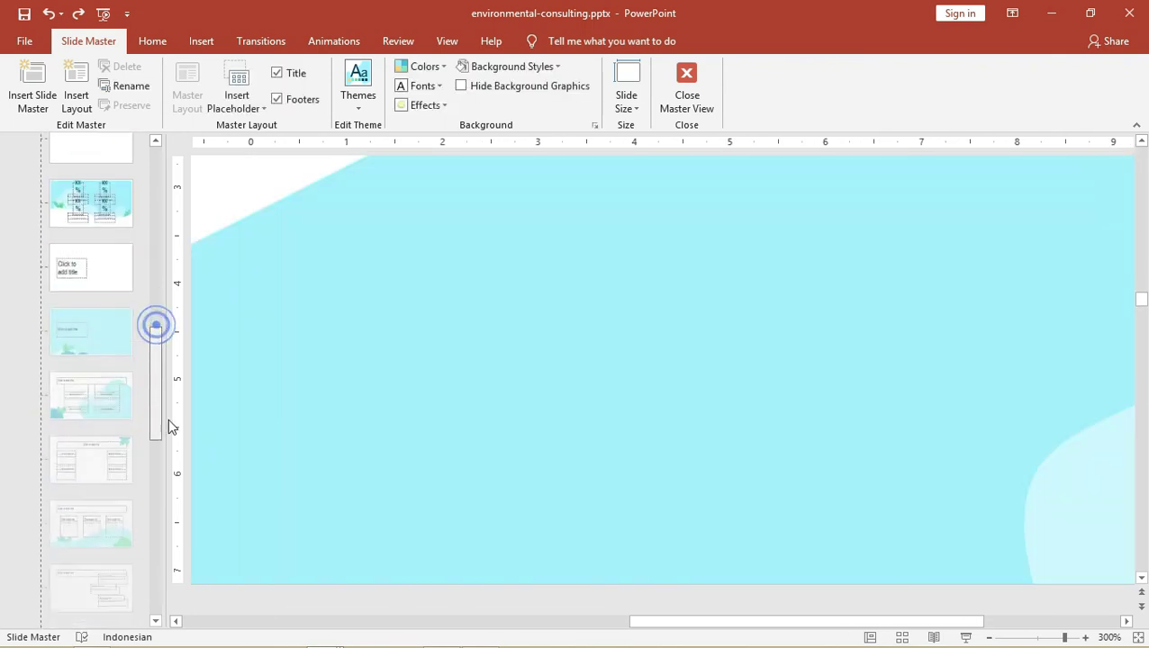
scroll(167, 419, down, 4)
click(122, 399)
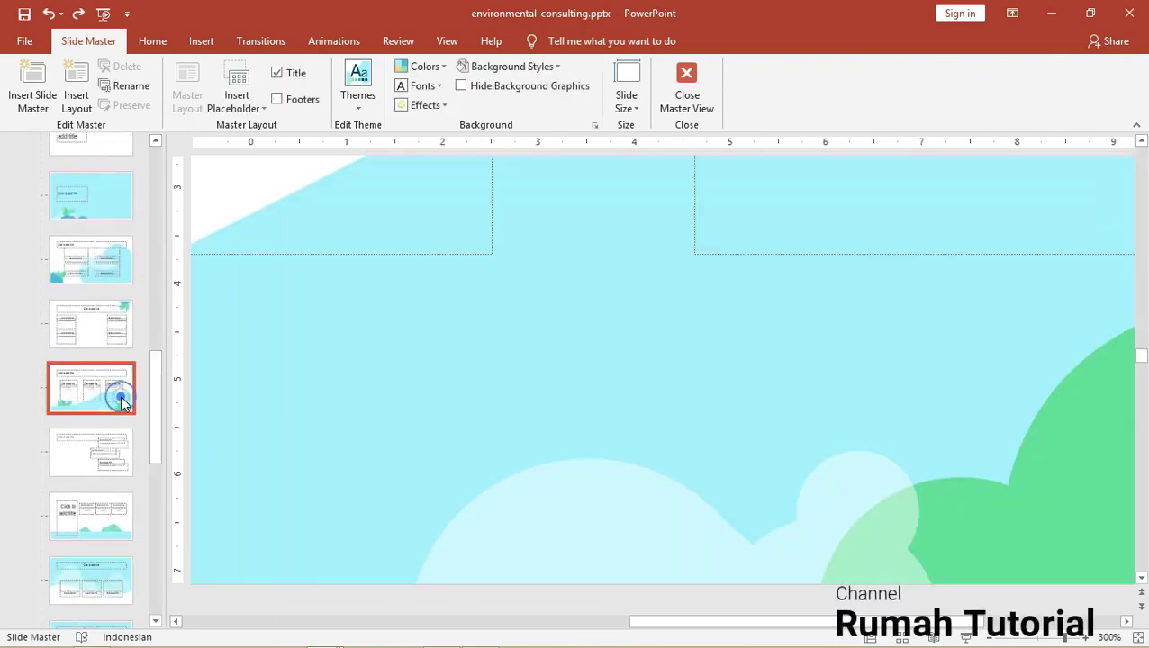
click(444, 367)
scroll(459, 354, down, 10)
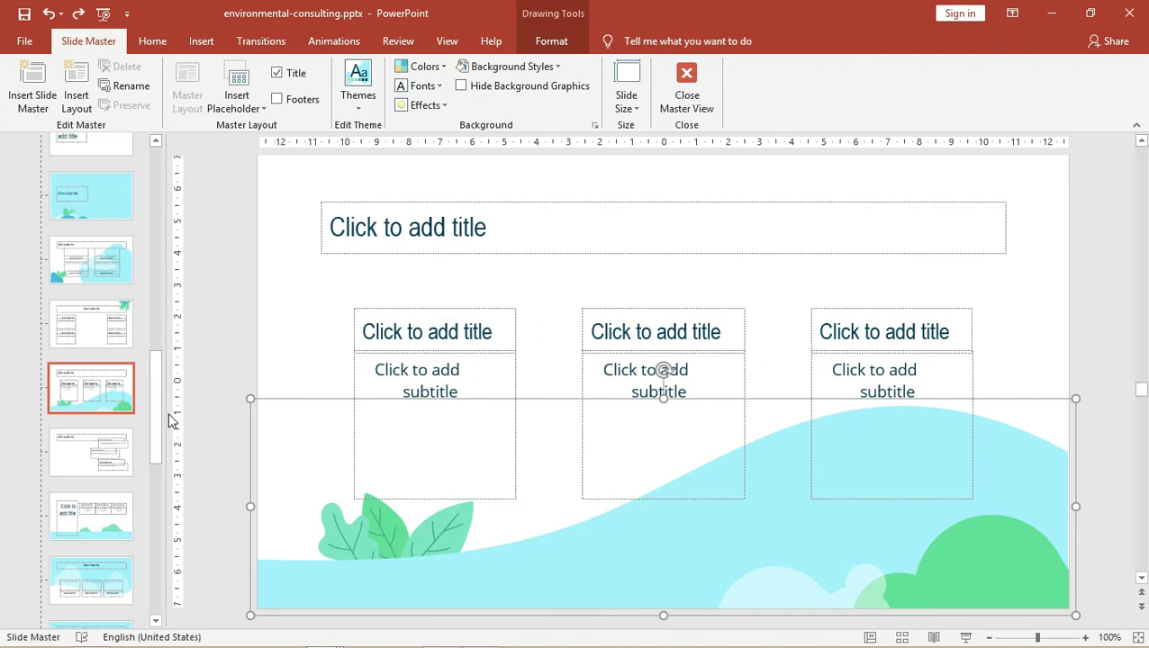
drag(169, 417, 164, 408)
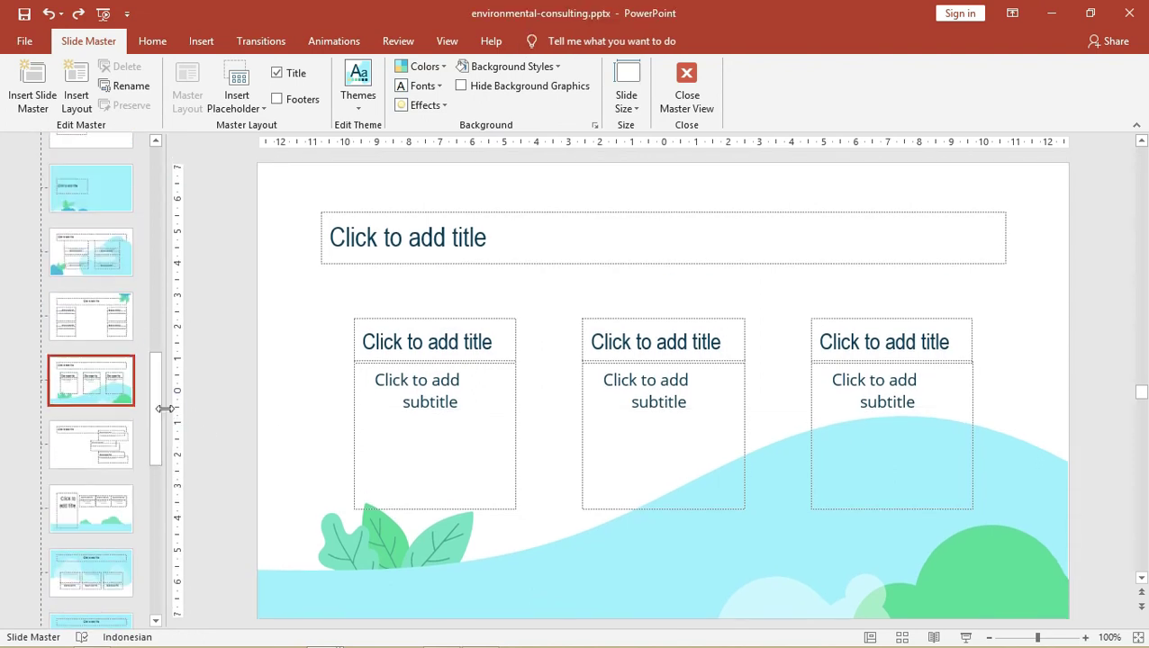
drag(155, 411, 153, 465)
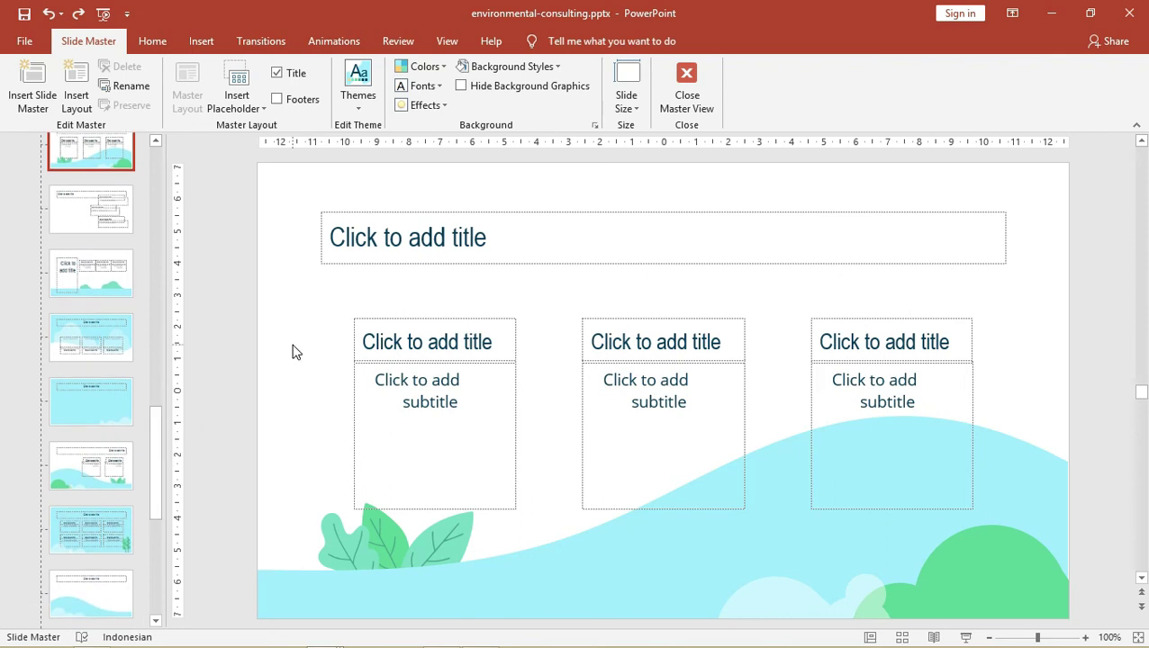
mouse_move(159, 441)
mouse_down()
mouse_move(165, 543)
mouse_move(153, 288)
mouse_up()
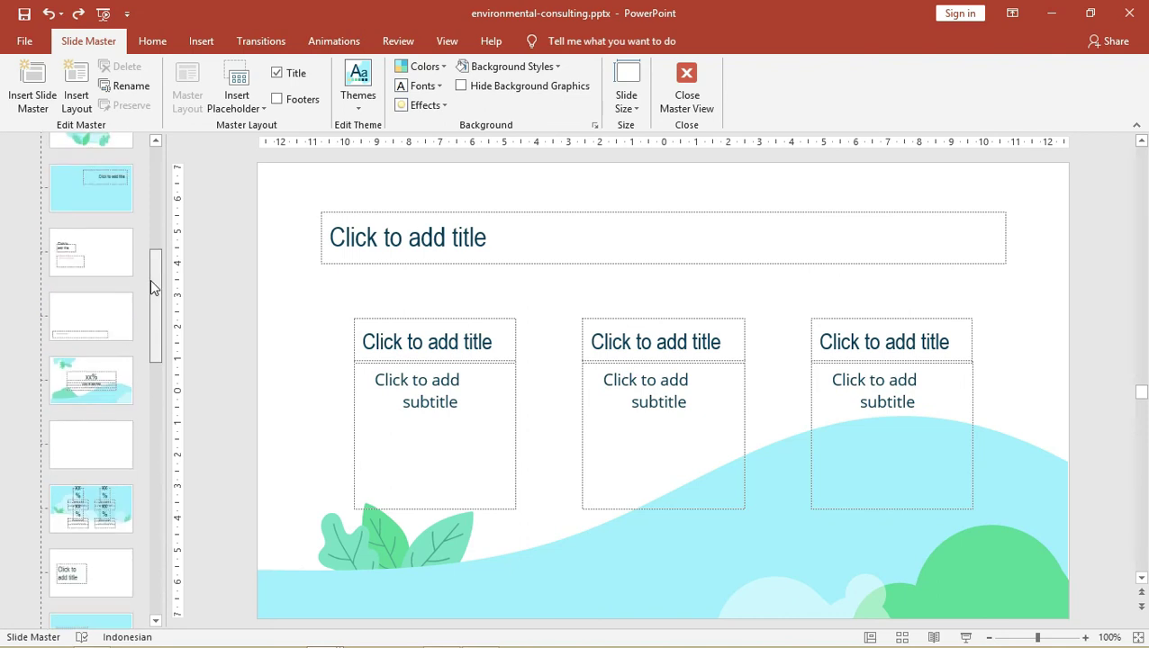
- Look through the blue, xx%, four-grid and single-title layouts
click(92, 227)
click(86, 380)
scroll(83, 396, down, 2)
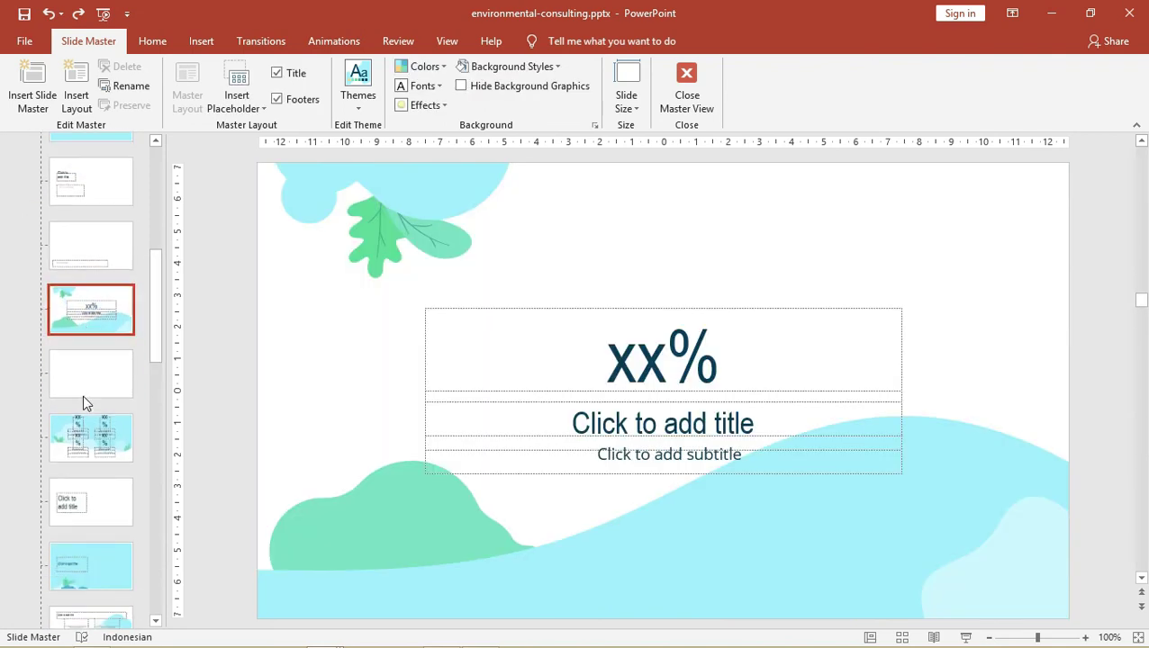
click(85, 407)
key(Down)
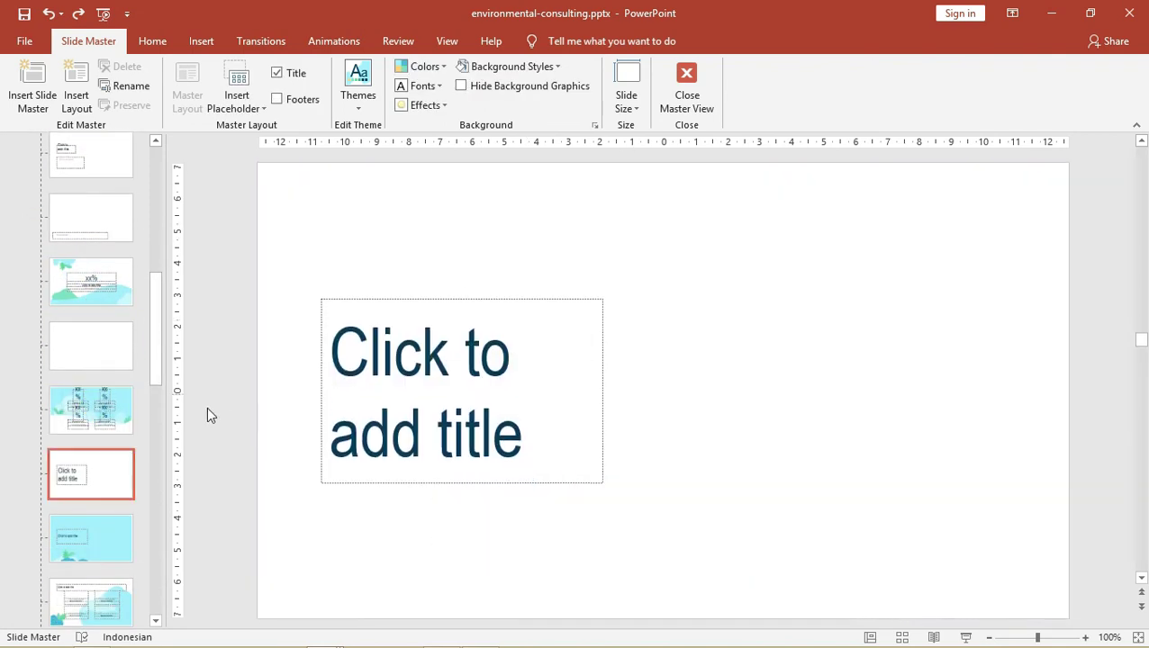
scroll(147, 389, down, 1)
click(146, 351)
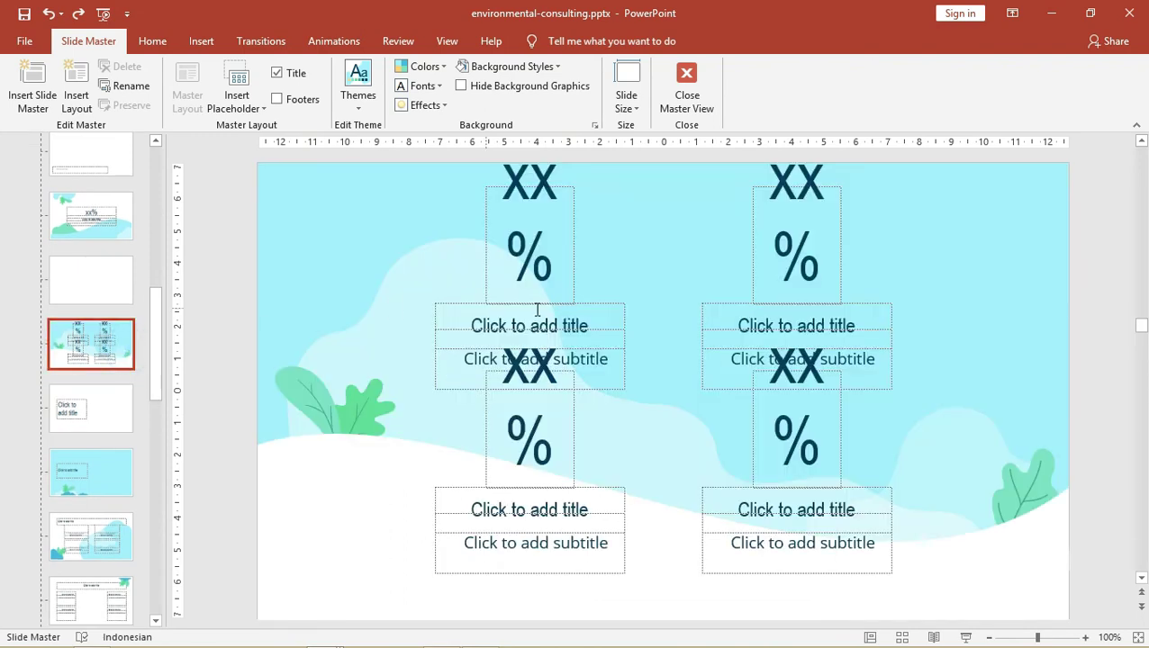
key(Down)
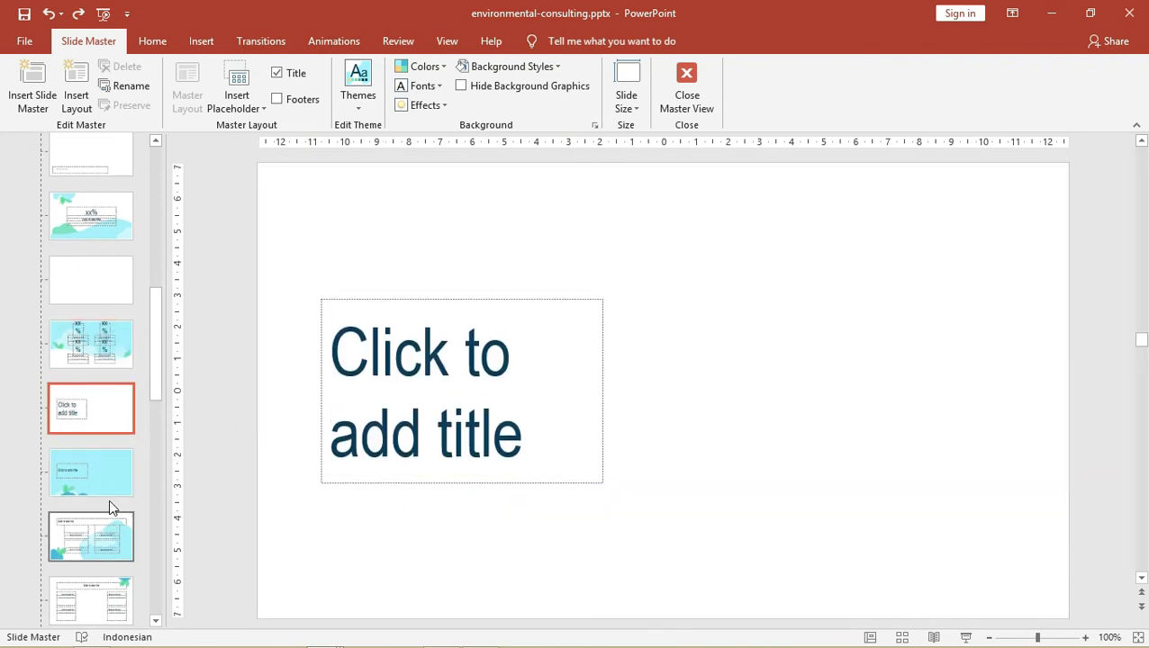
- Scroll back up the layout pane and reselect the leafy title layout
scroll(98, 325, up, 1)
scroll(97, 288, up, 2)
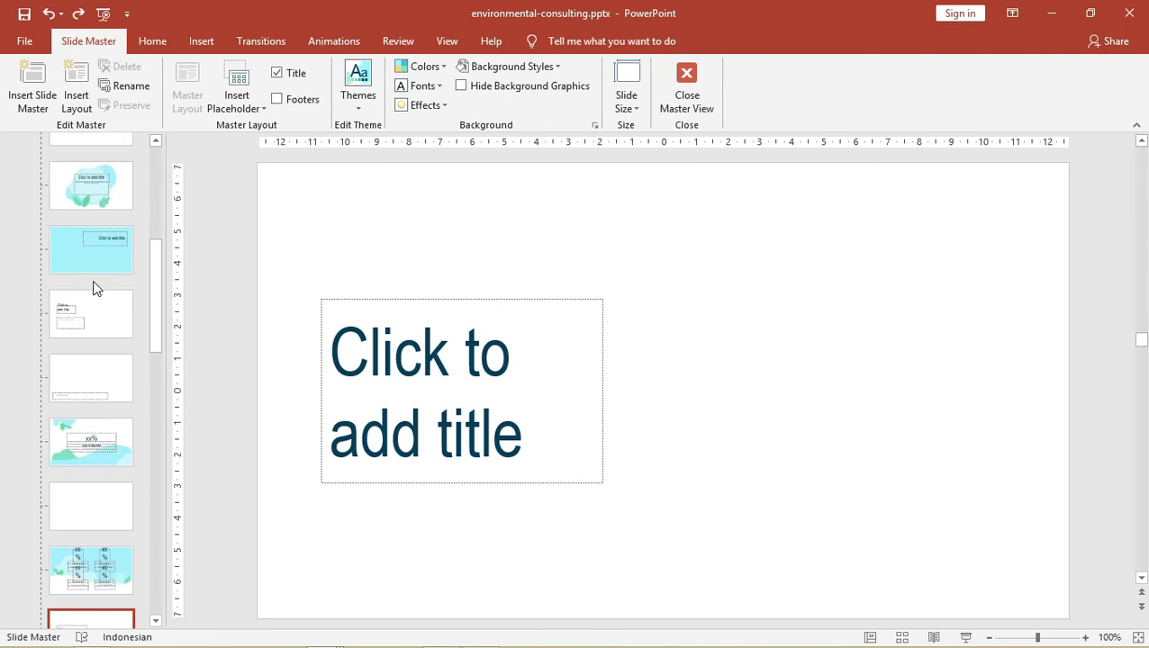
scroll(86, 324, down, 2)
scroll(89, 347, down, 2)
scroll(88, 339, up, 2)
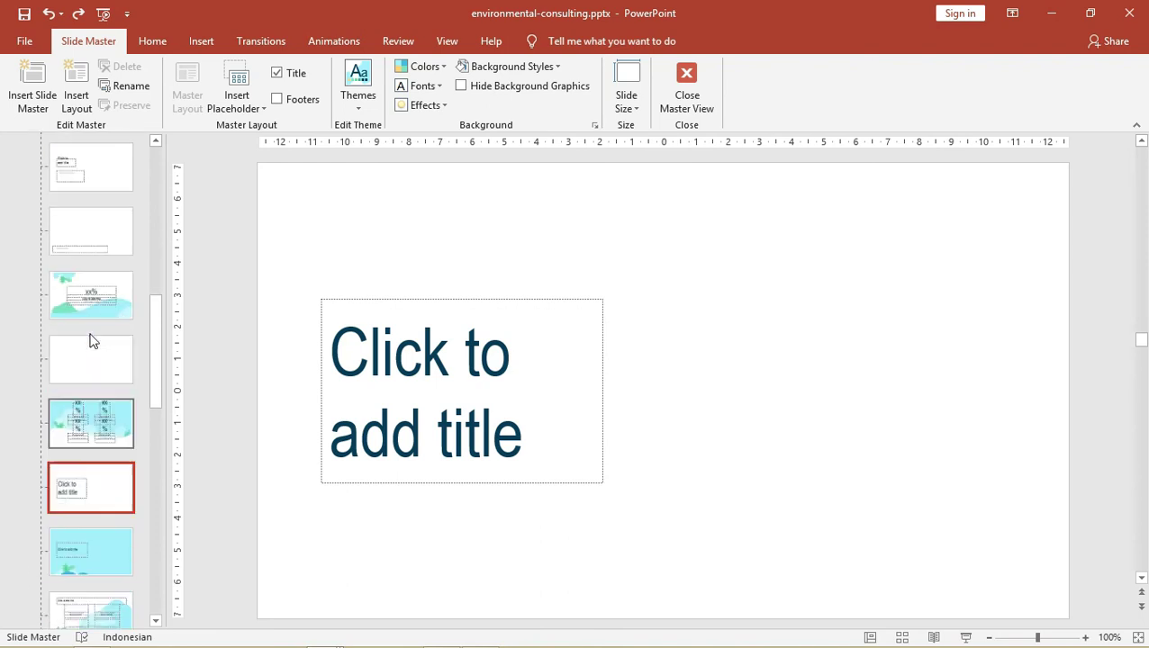
scroll(101, 261, up, 1)
scroll(117, 378, up, 2)
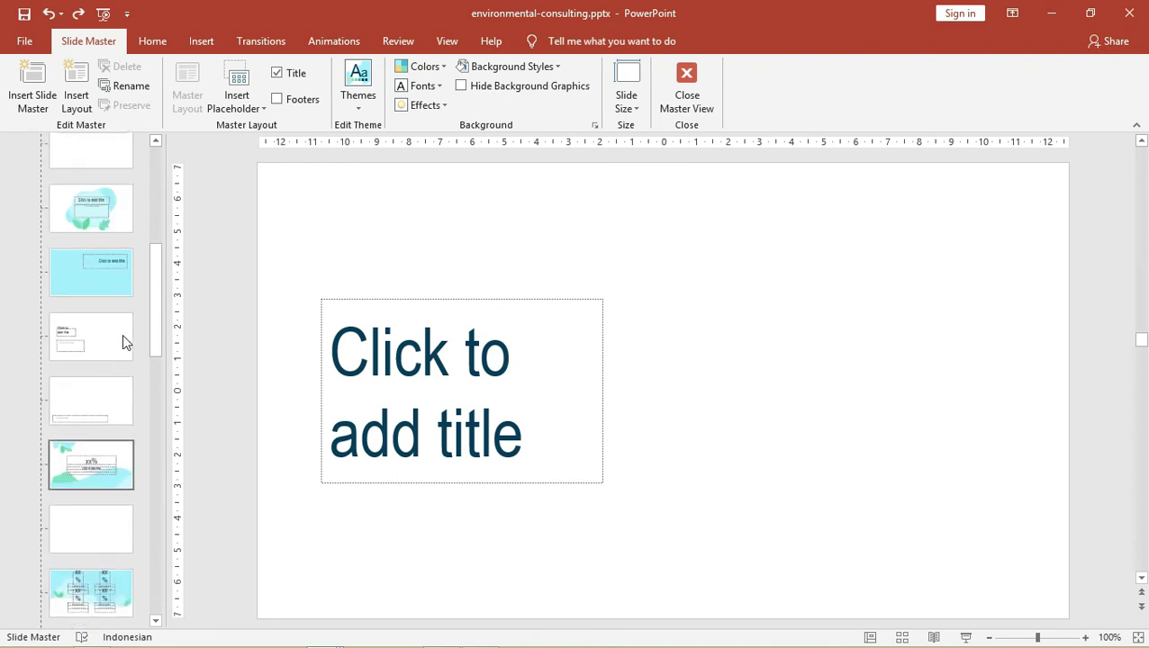
click(89, 236)
scroll(138, 251, up, 1)
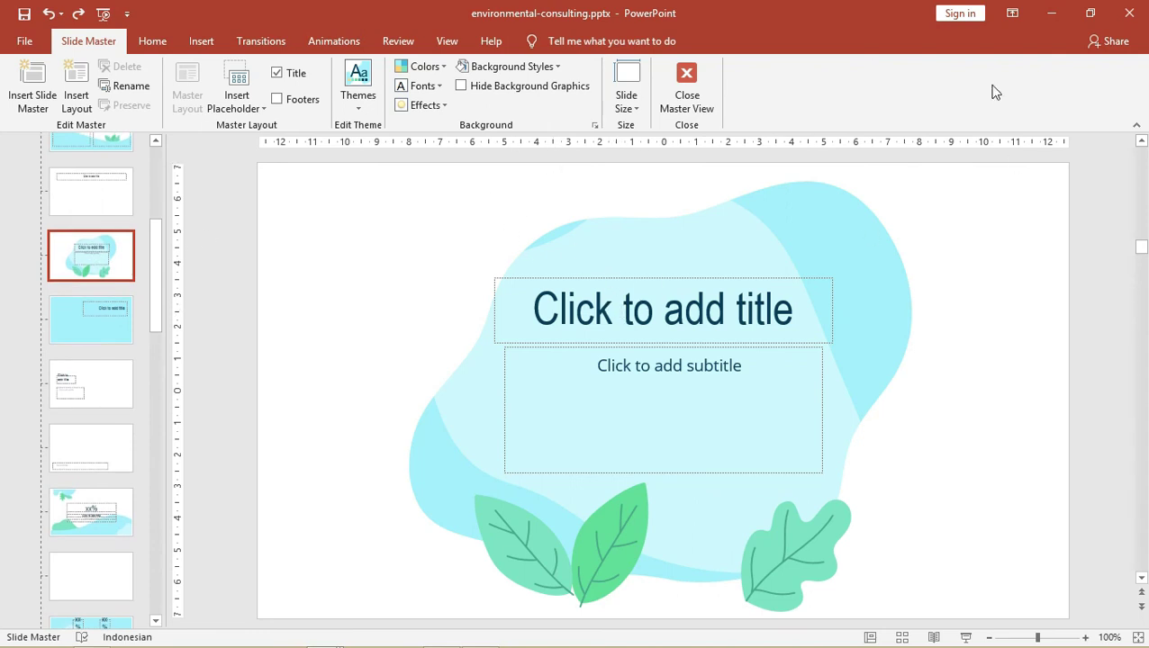
- Close Master View to return to the Environmental Consulting slides
click(684, 85)
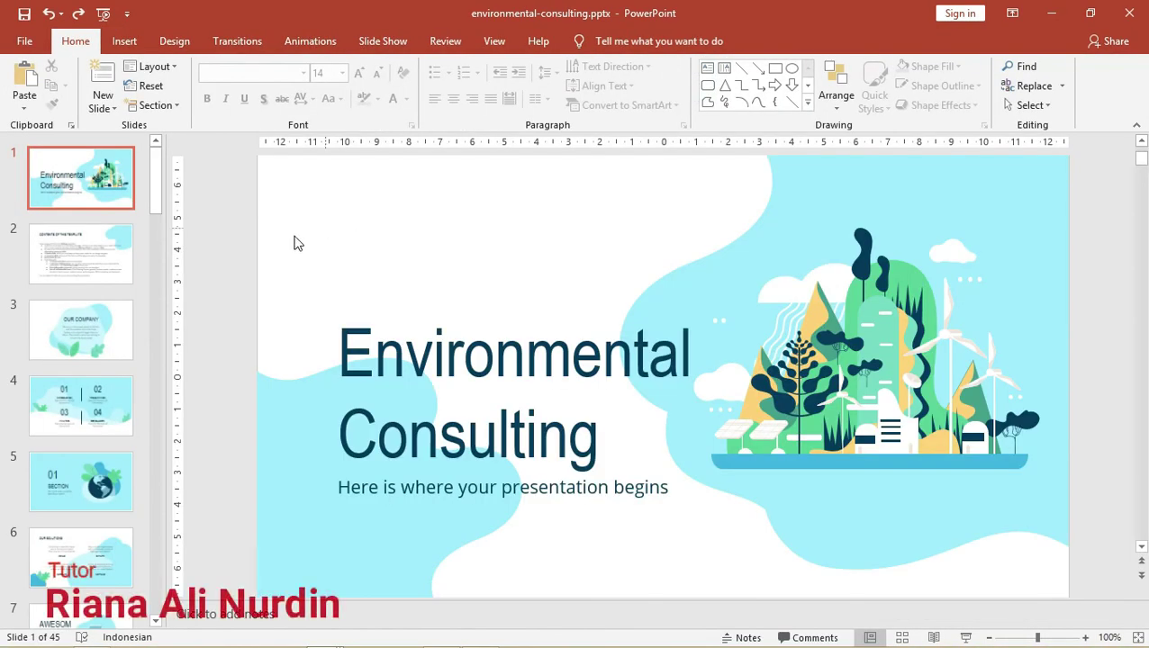